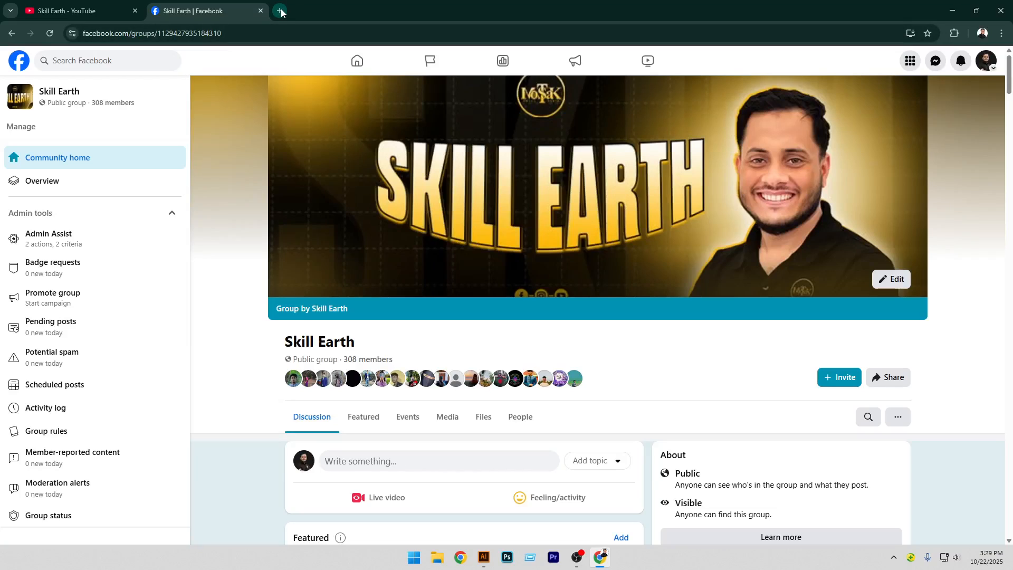
Search Google Images for envelope design and open one of the envelope designs for reference
left_click(278, 10)
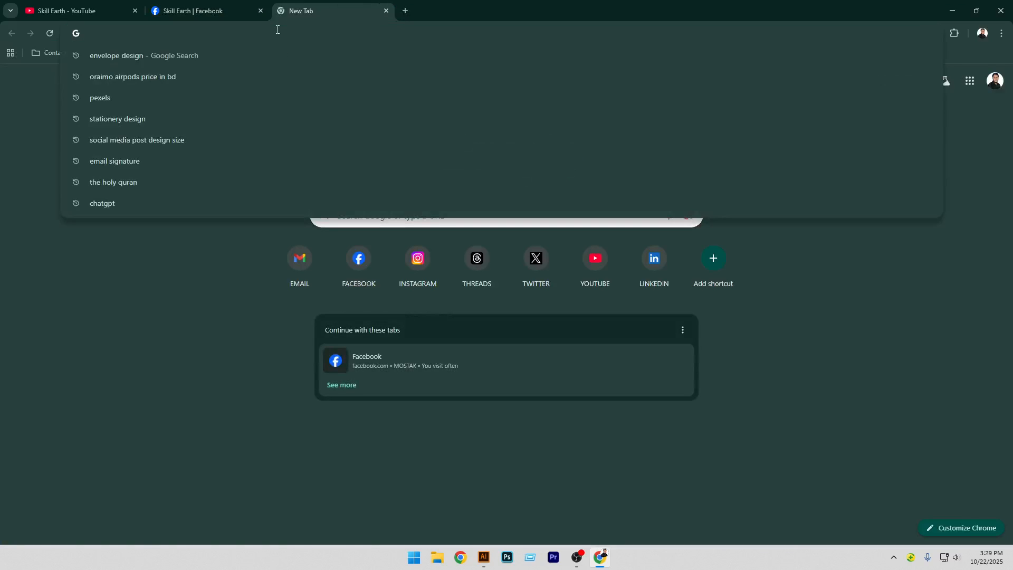
left_click(197, 54)
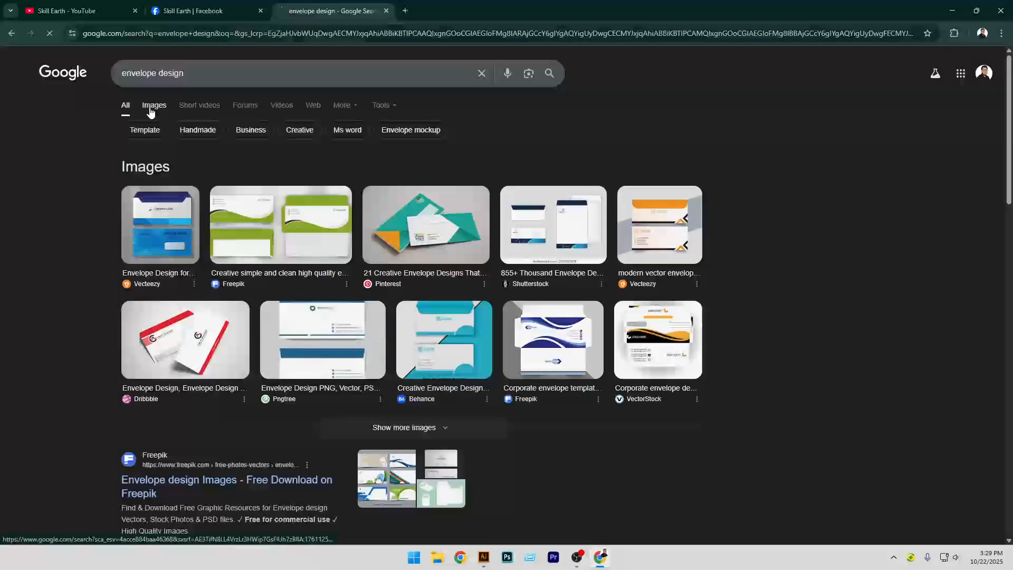
left_click(154, 105)
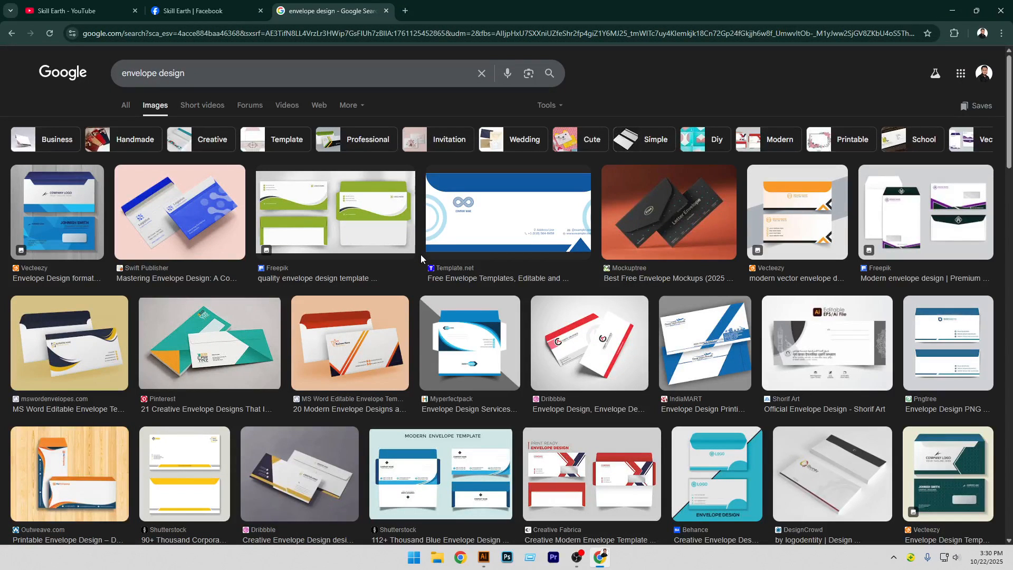
left_click(457, 347)
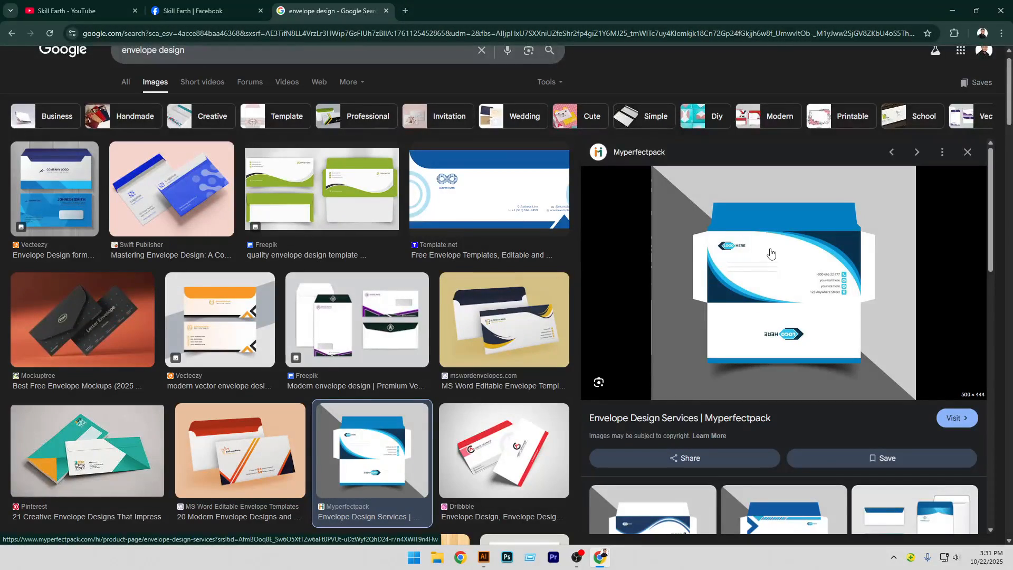
Switch to Illustrator and create a new print document in inches, 9.25 in wide and 4.25 in high
left_click(484, 557)
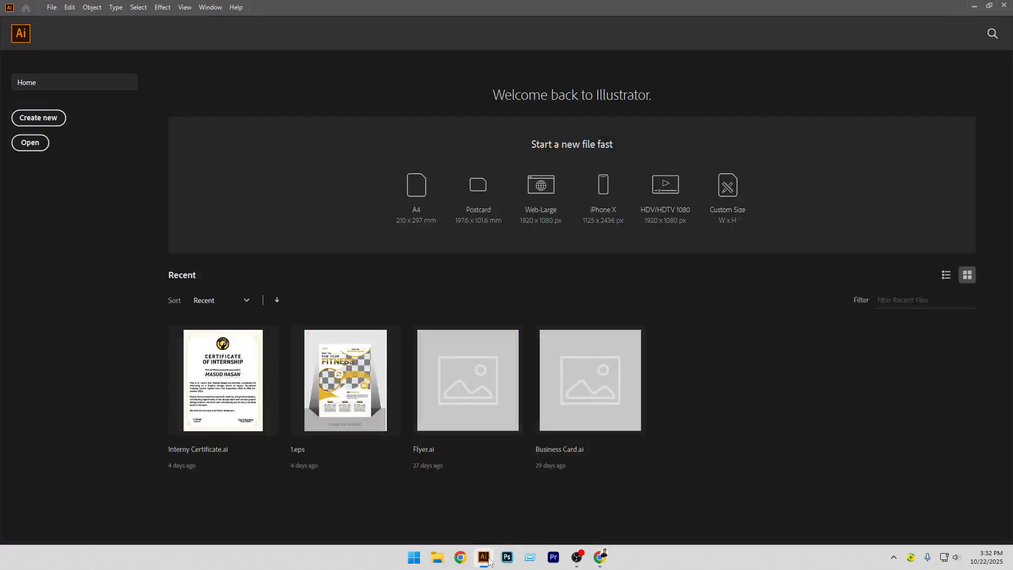
left_click(53, 122)
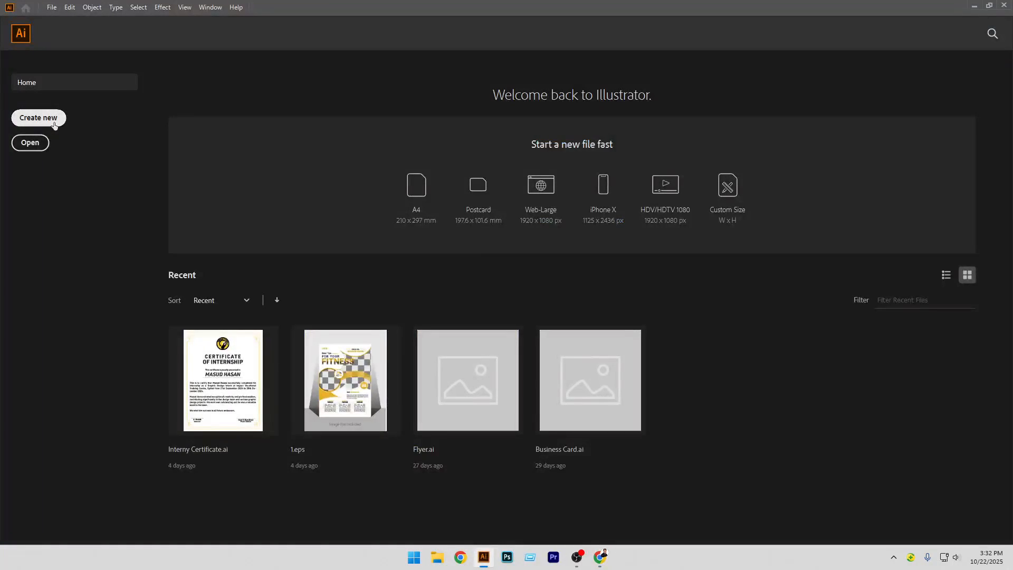
left_click(545, 141)
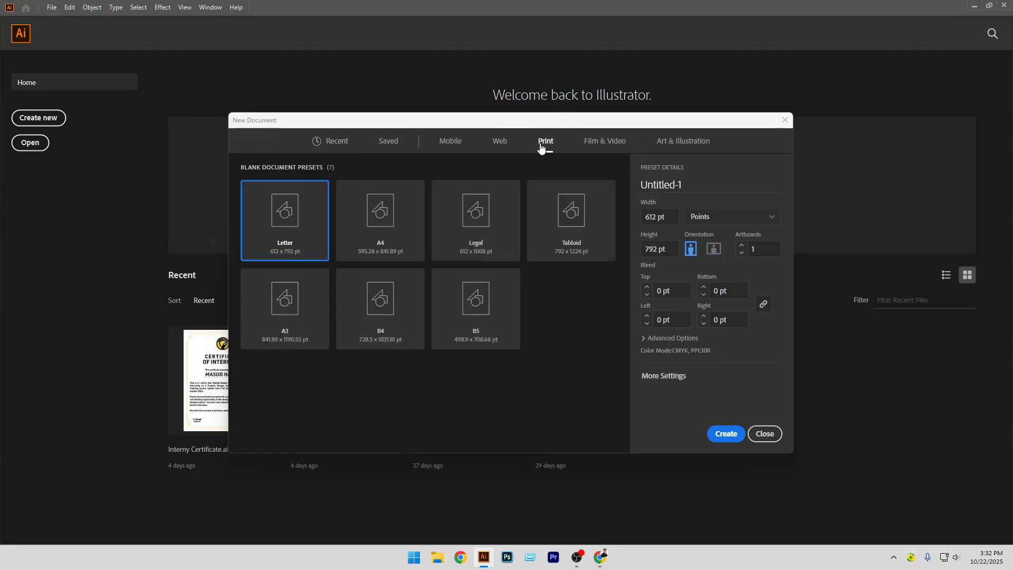
left_click(763, 221)
left_click(708, 271)
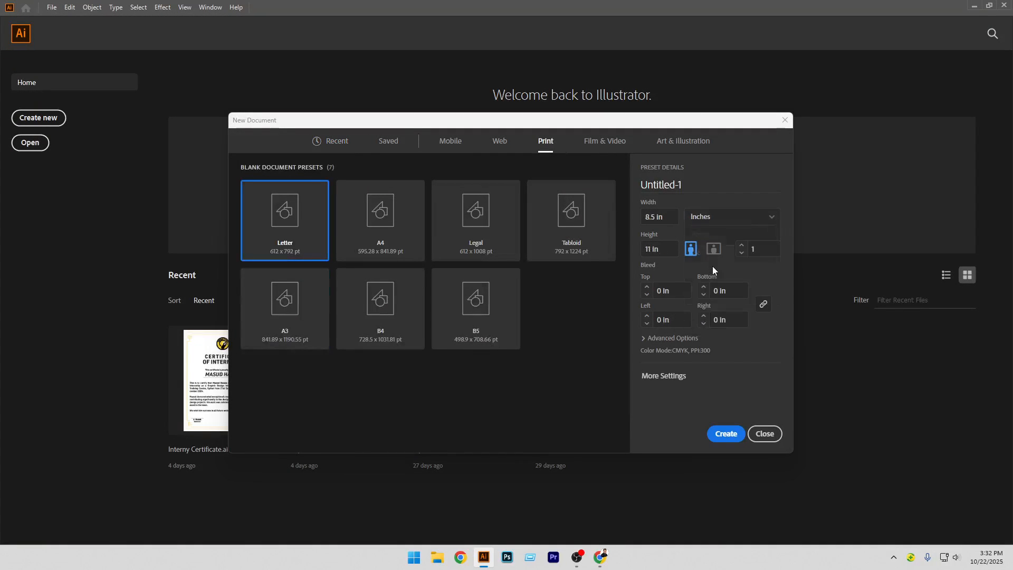
left_click(667, 216)
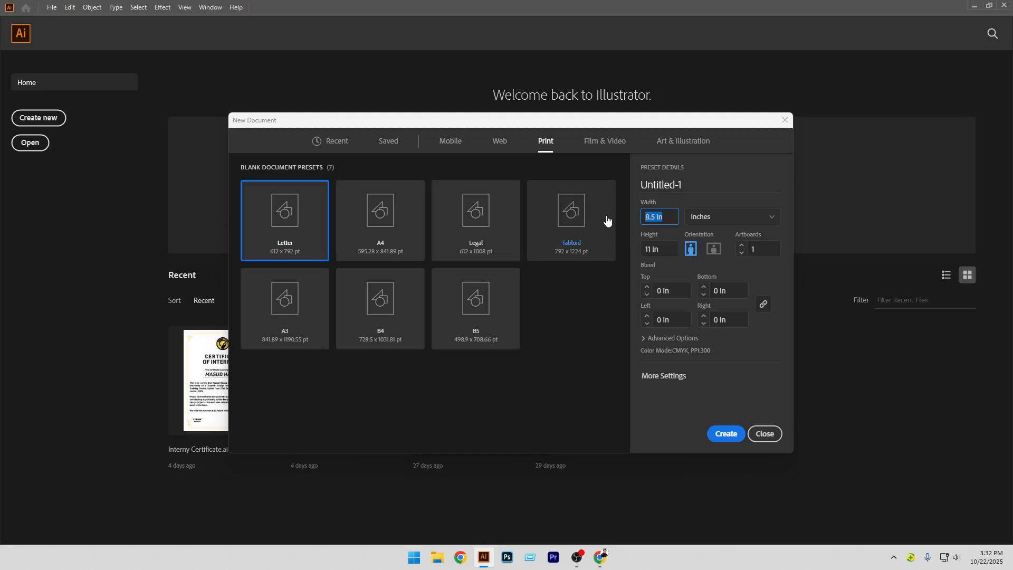
type("9")
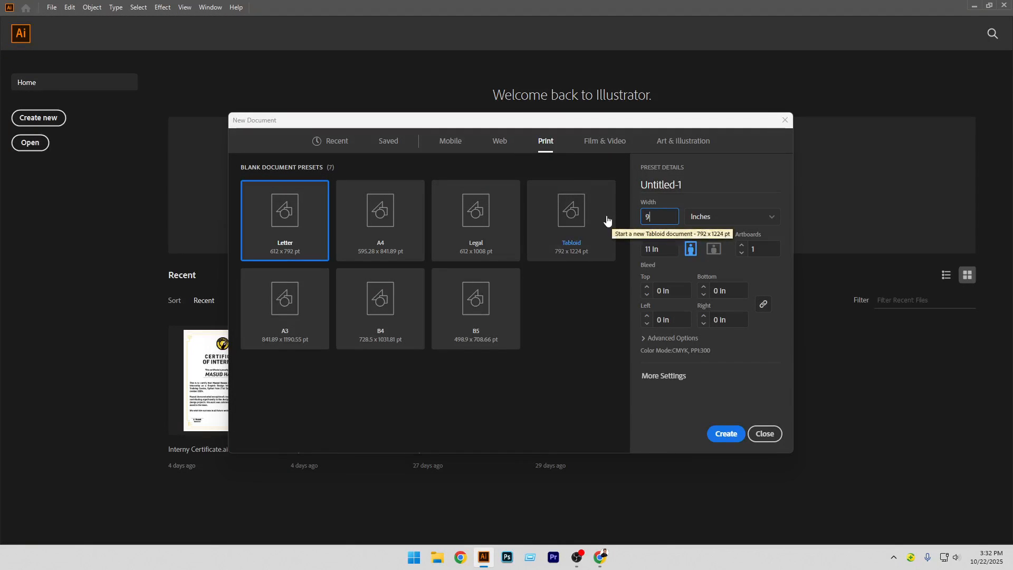
type(".25")
key("Tab")
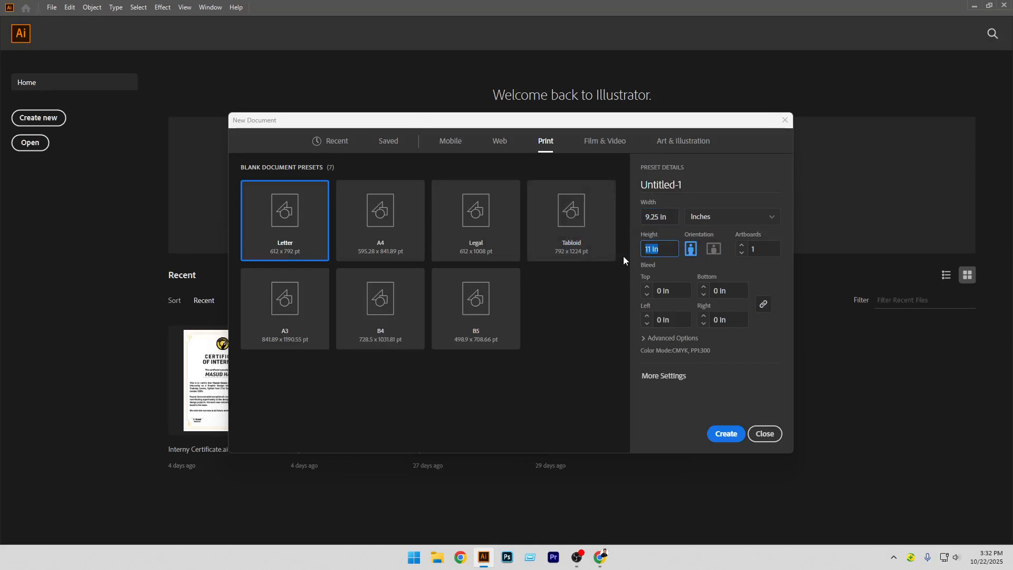
type("4.25")
left_click(730, 436)
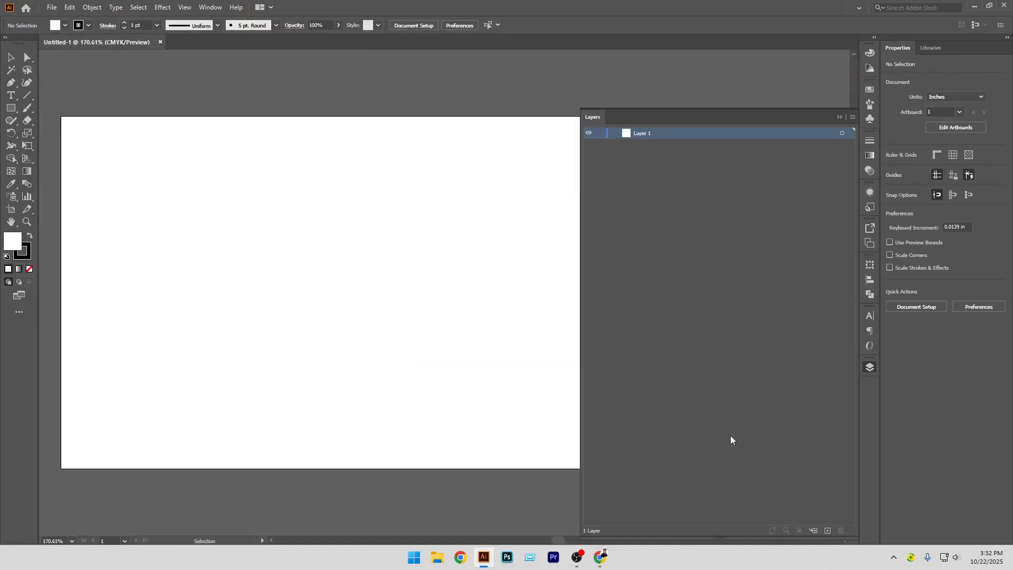
Set the stroke to none and draw a rectangle covering the whole 9.25 × 4.25 in artboard
left_click(840, 116)
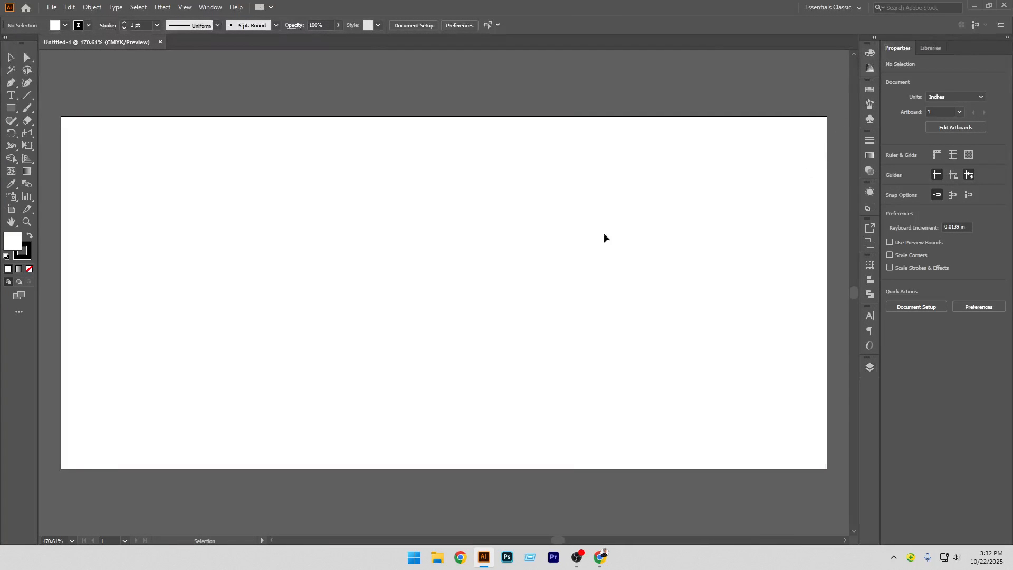
scroll(443, 231, "down", 4)
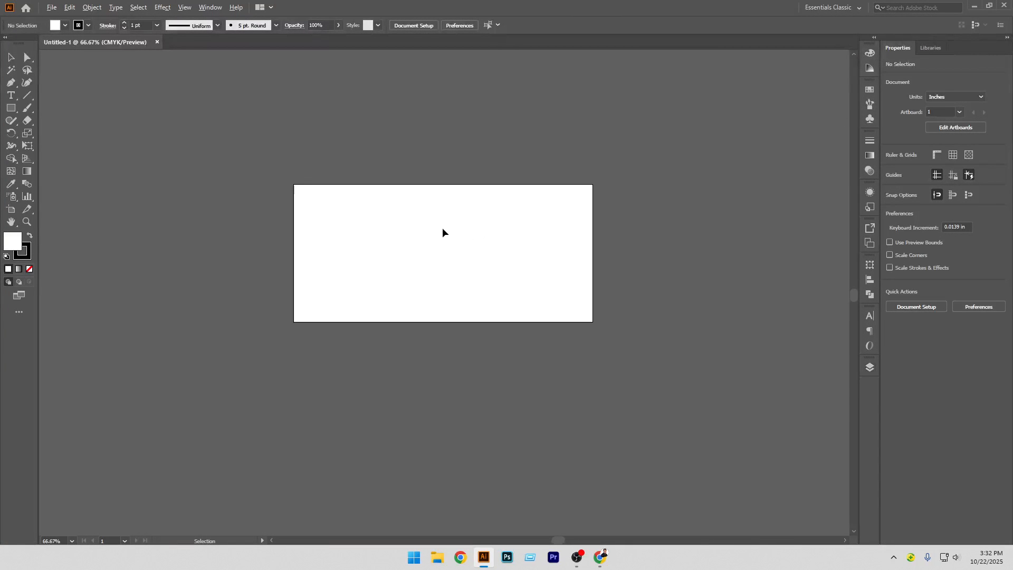
left_click(23, 259)
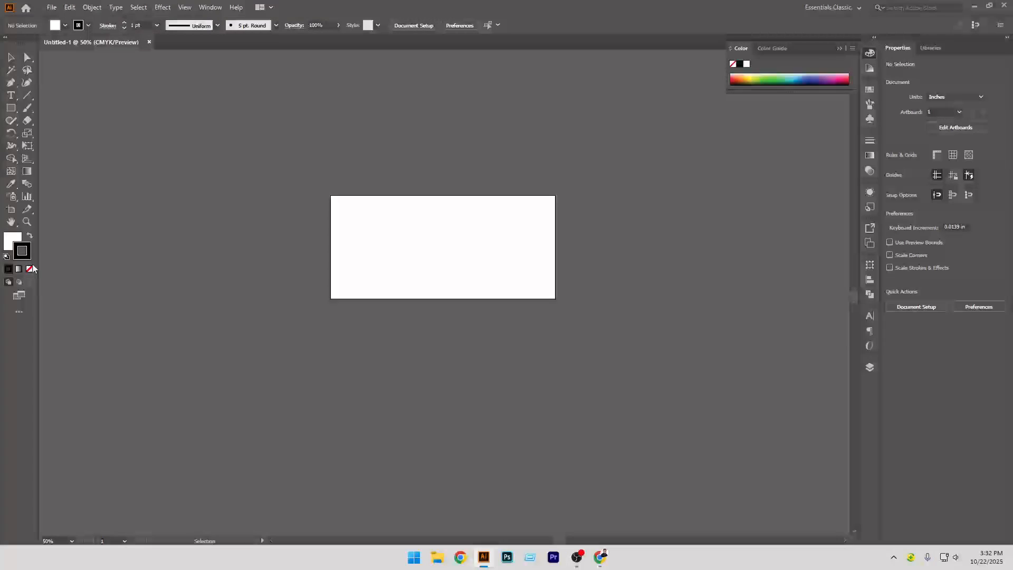
left_click(29, 269)
left_click(10, 239)
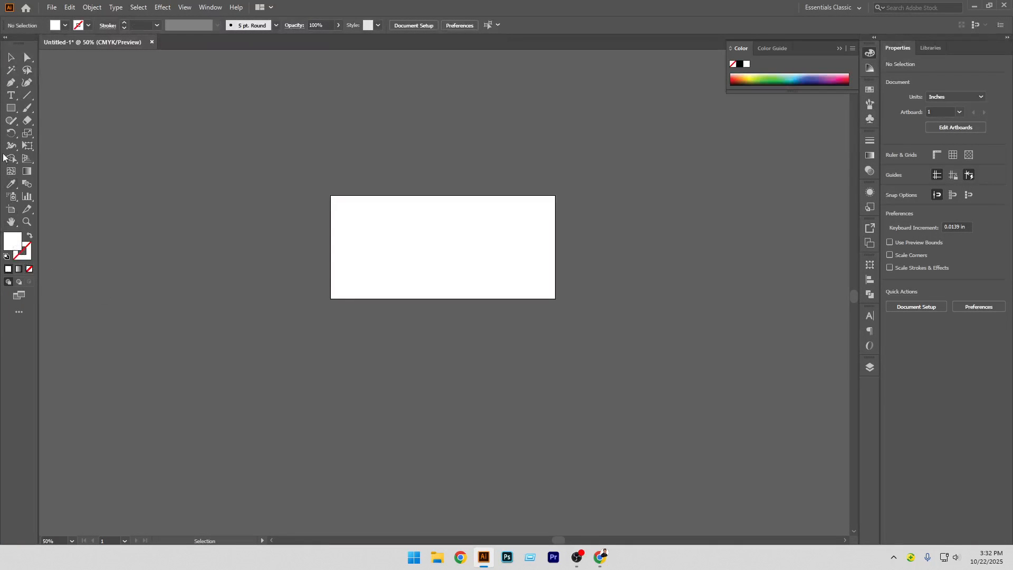
left_click(11, 107)
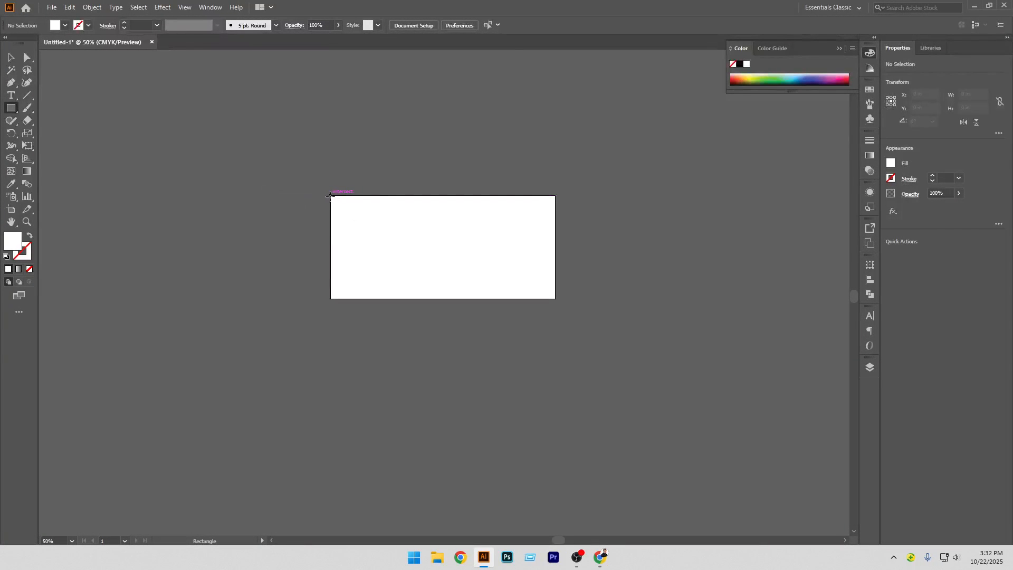
mouse_move(331, 197)
left_mouse_down()
mouse_move(416, 256)
mouse_move(555, 299)
left_mouse_up()
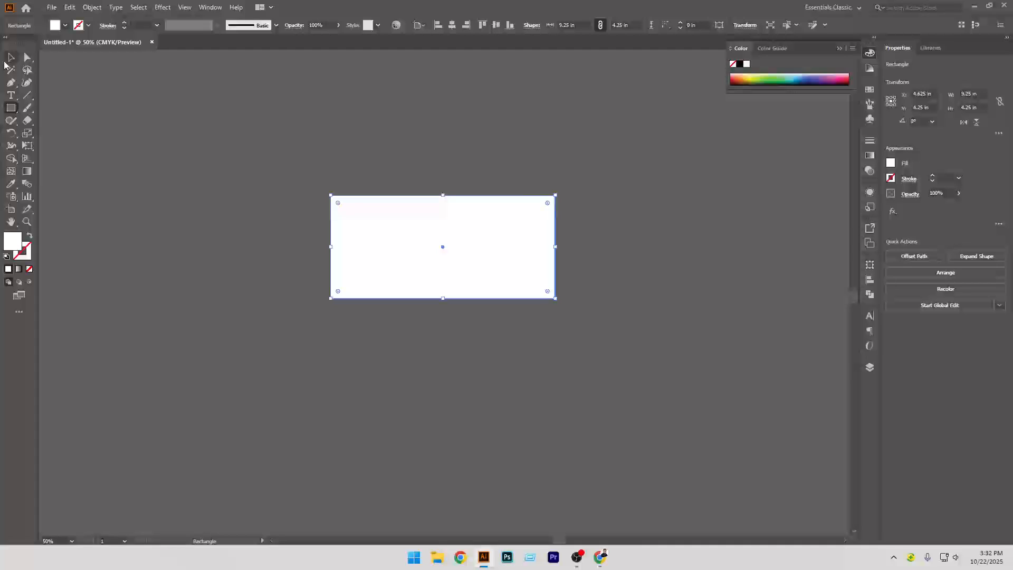
Move the rectangle off the artboard to the right
key("v")
scroll(269, 387, "right", 5)
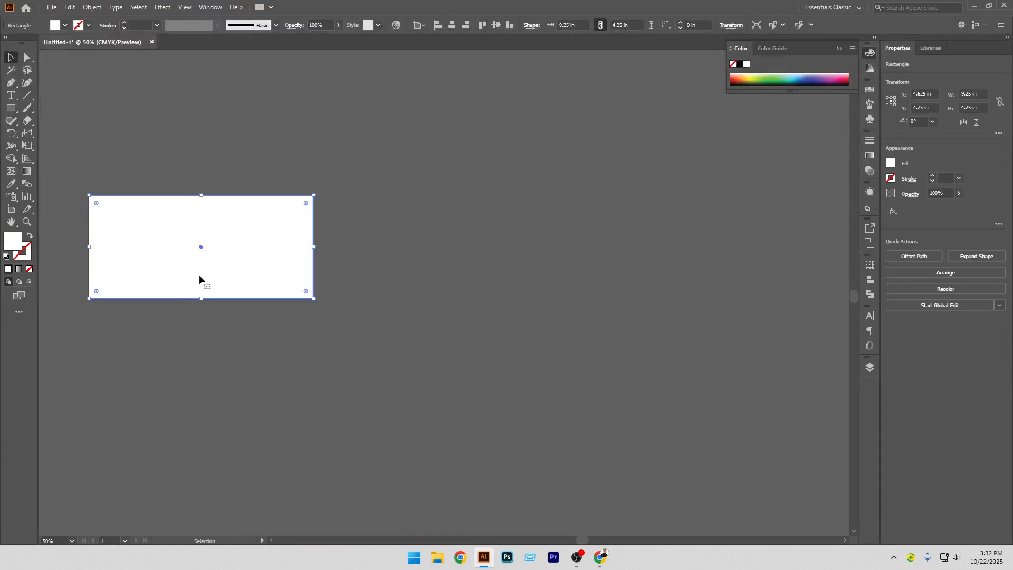
left_click_drag(185, 255, 572, 257)
left_click(592, 334)
scroll(593, 335, "right", 3)
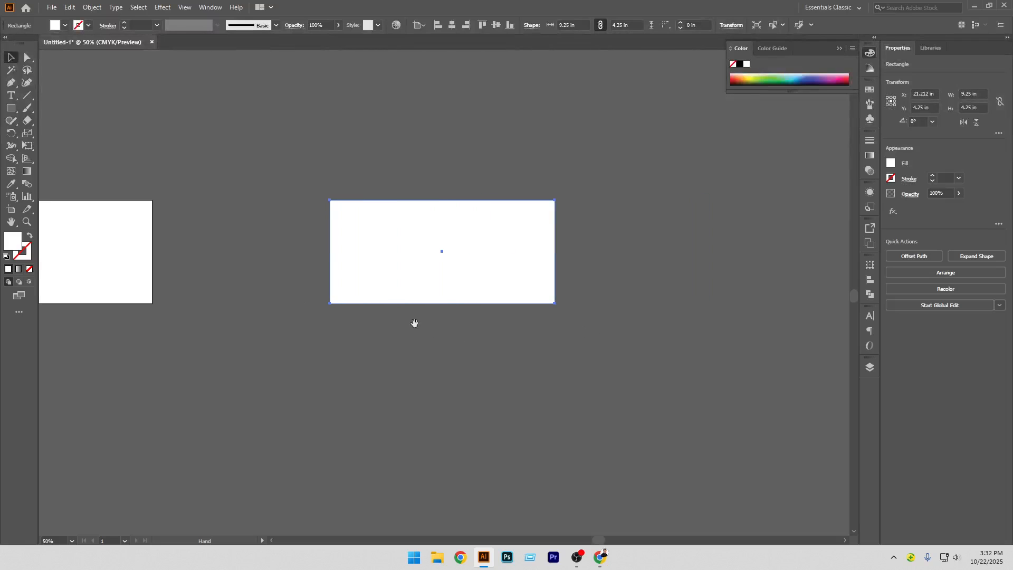
left_click(460, 294)
left_click_drag(452, 282, 492, 285)
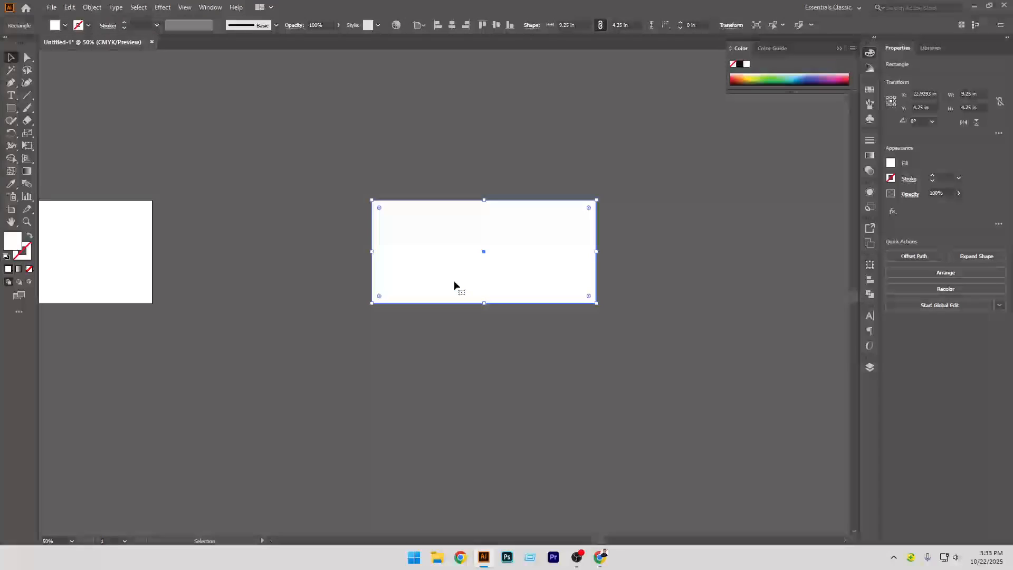
left_click(471, 395)
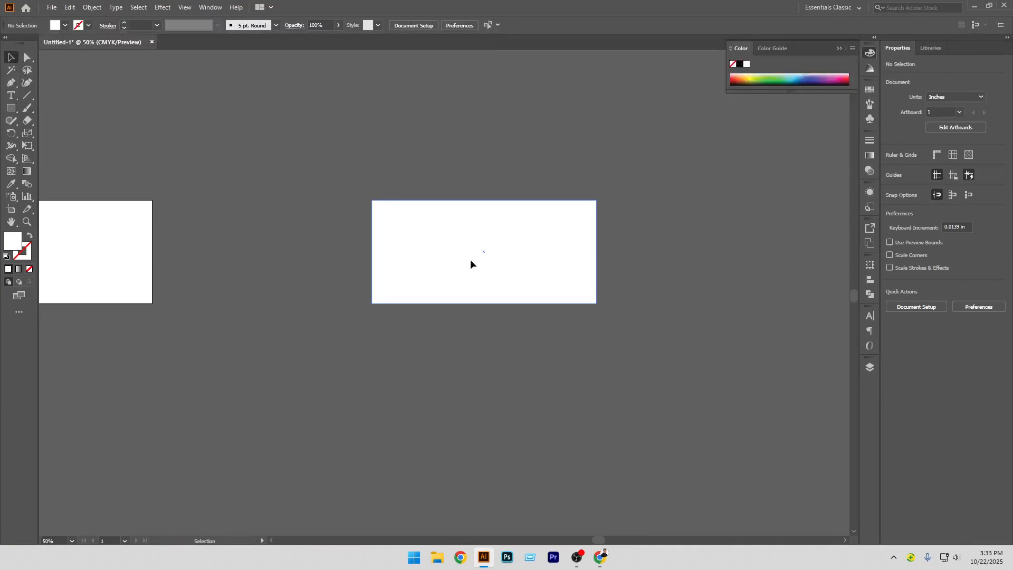
Duplicate the rectangle and place the copy directly below the original
left_click_drag(471, 259, 532, 279)
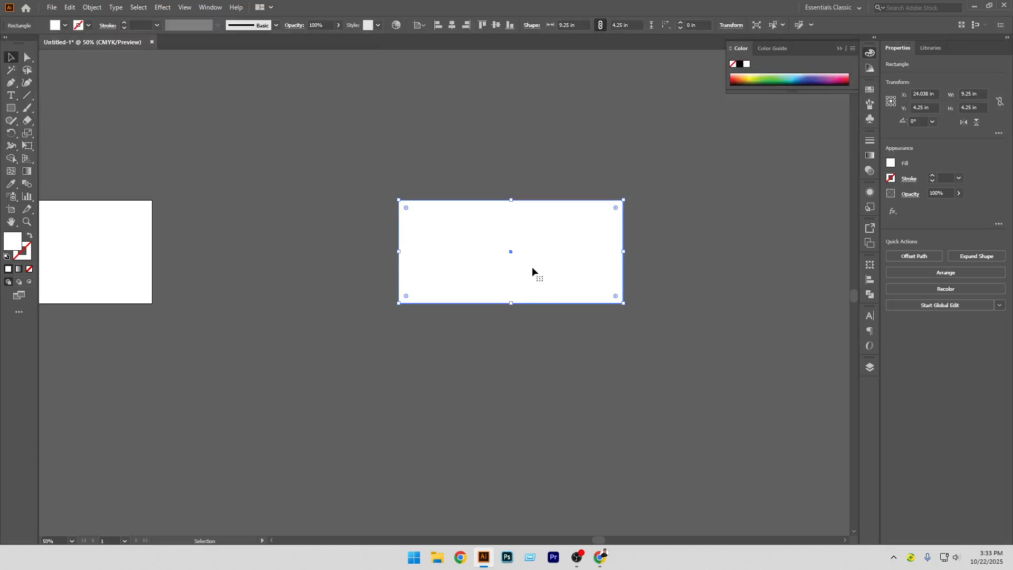
left_click_drag(534, 268, 527, 372)
left_click_drag(526, 378, 524, 371)
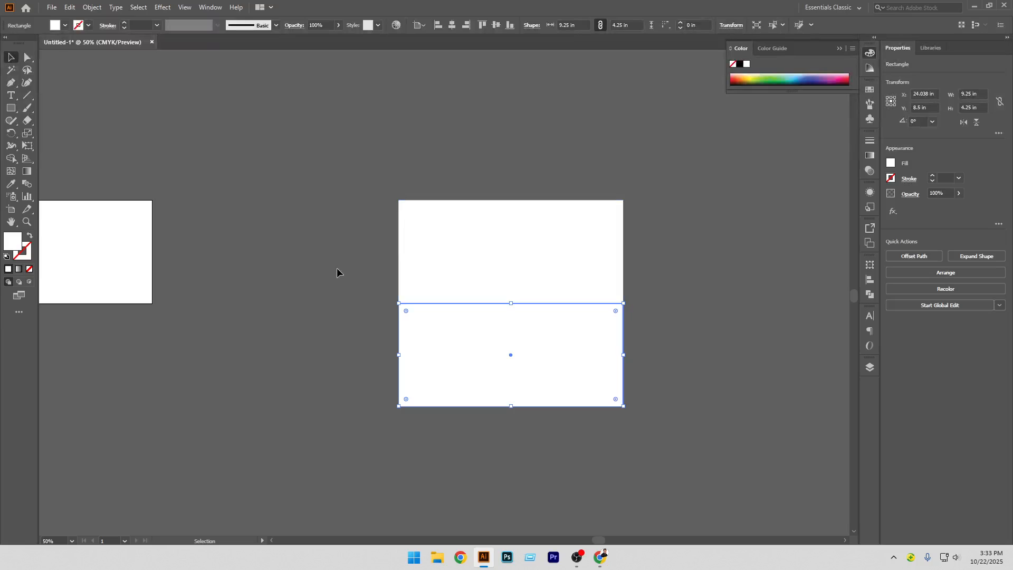
Select both rectangles and distribute them vertically with 0 in spacing, using the top rectangle as key object
left_click(410, 269)
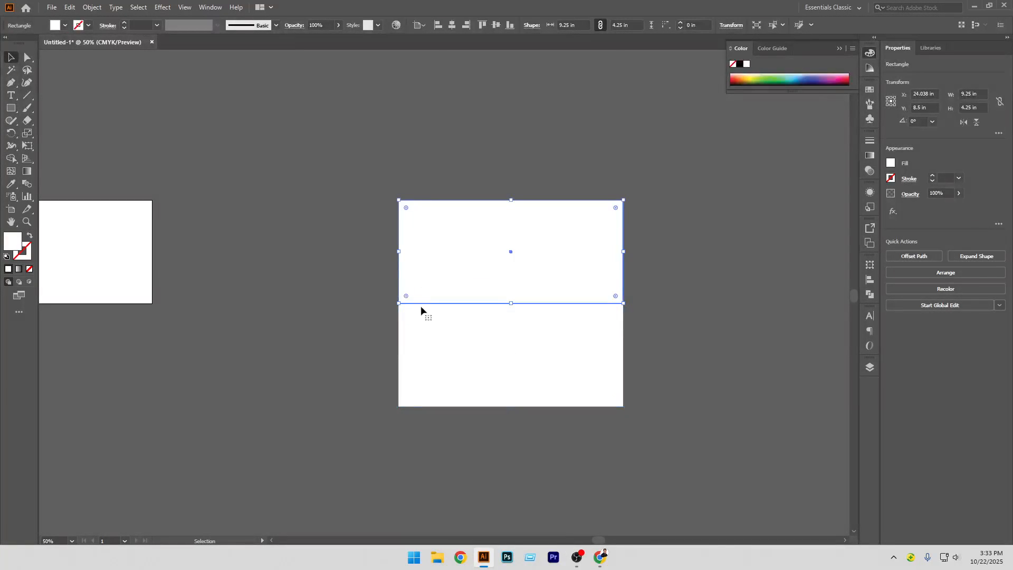
left_click(451, 336, "shift")
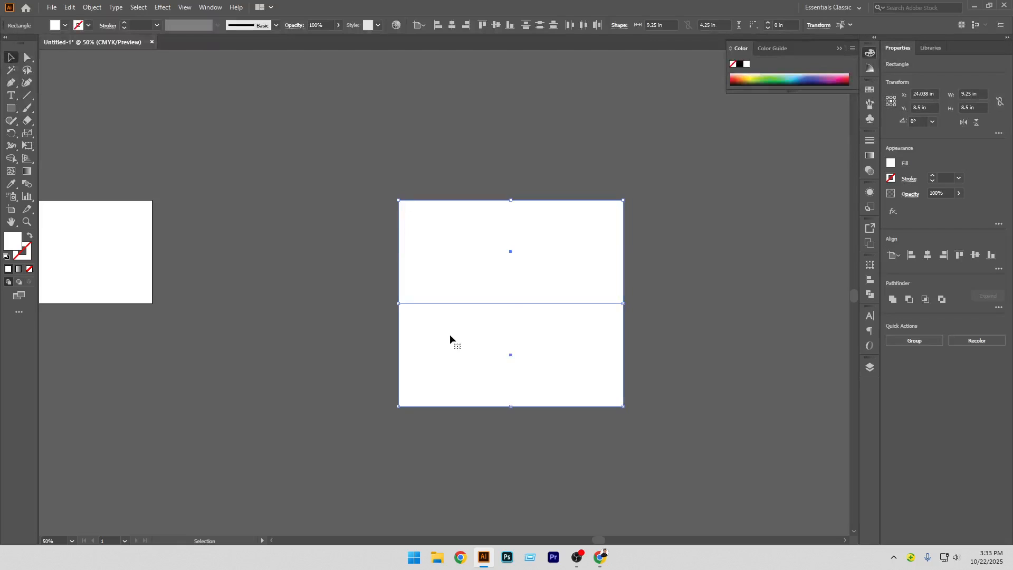
left_click(464, 251)
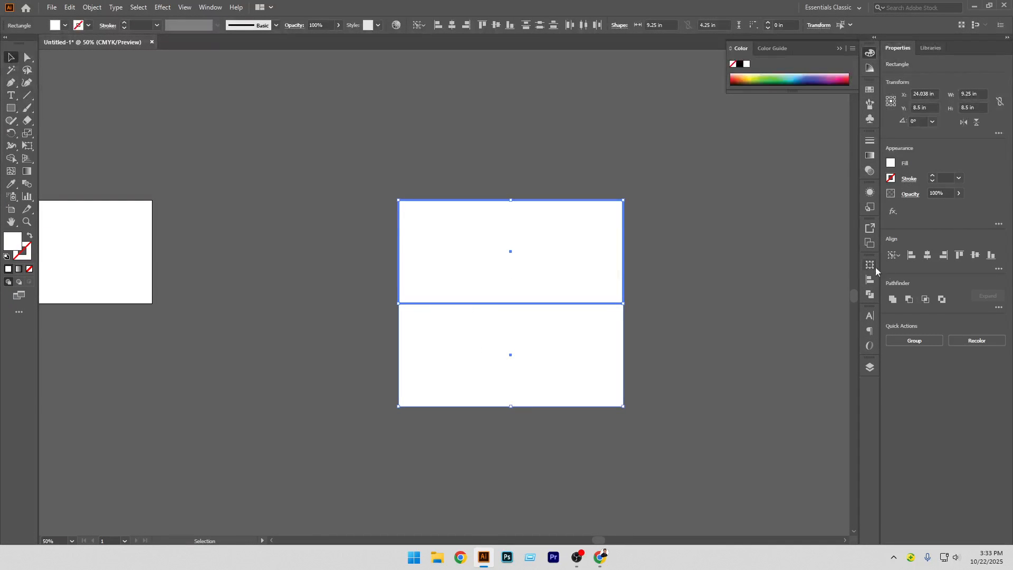
left_click(999, 270)
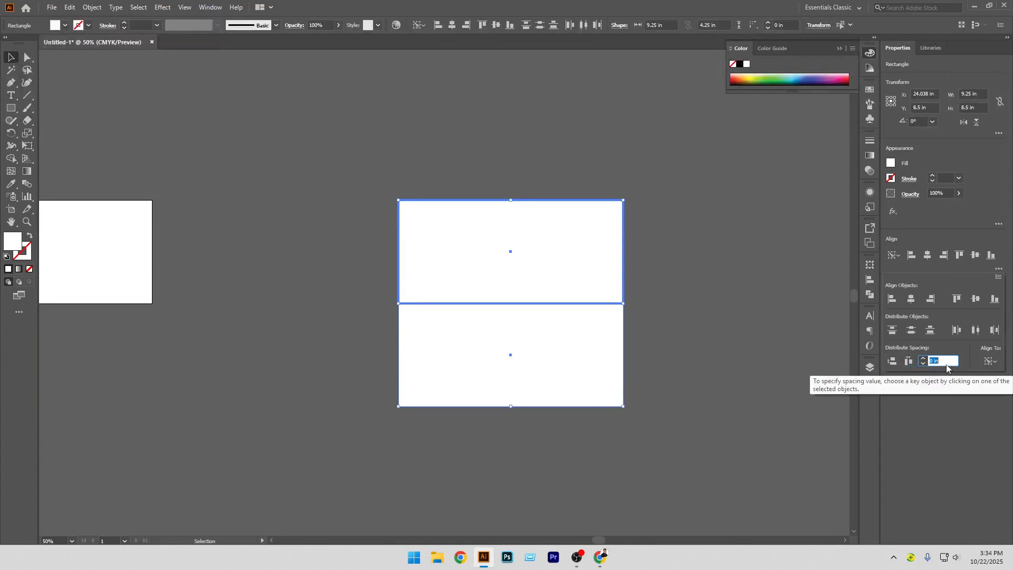
left_click(894, 362)
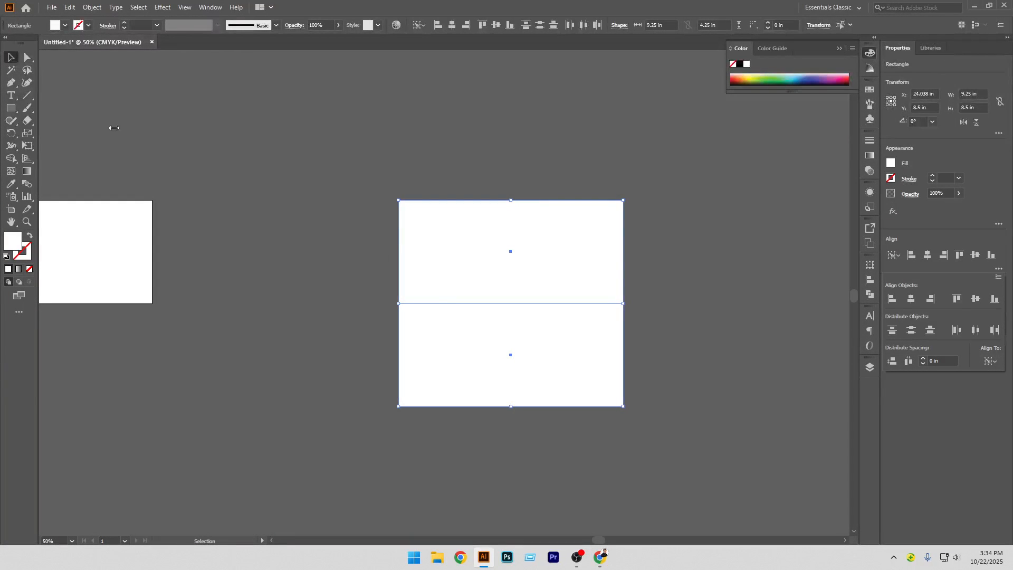
Fill the lower rectangle with a light gray swatch
left_click(13, 58)
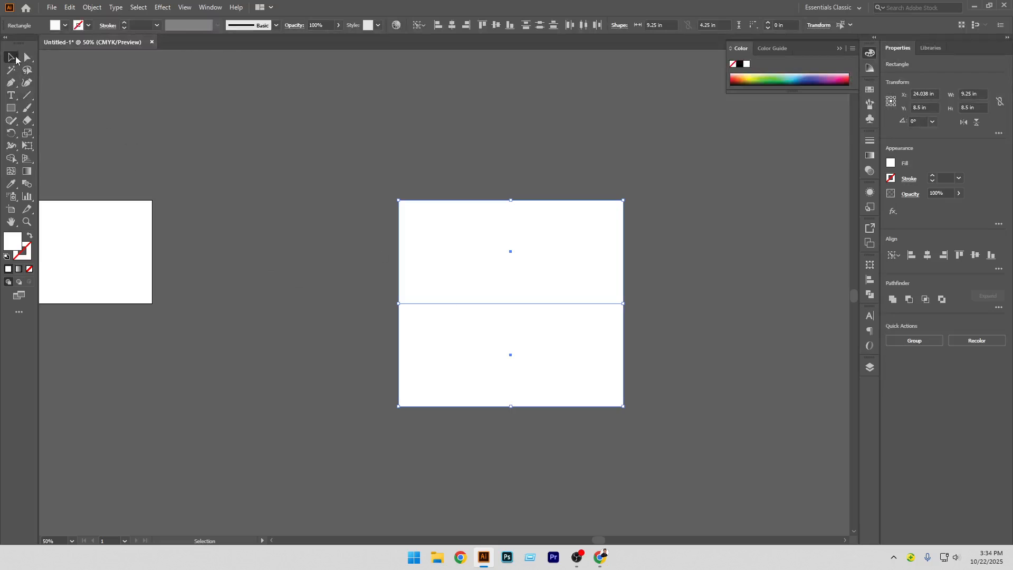
left_click(269, 251)
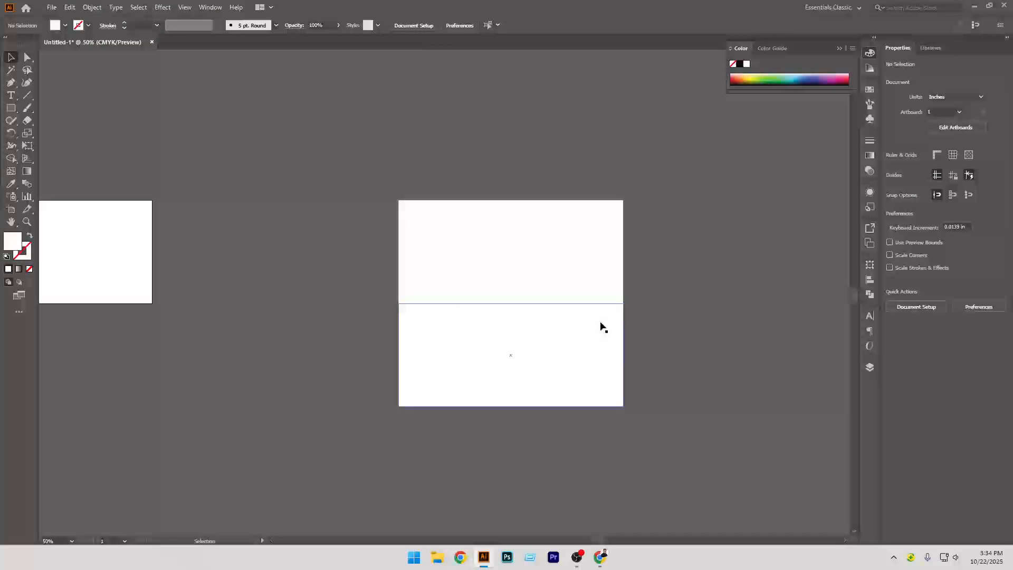
left_click(581, 343)
left_click(65, 25)
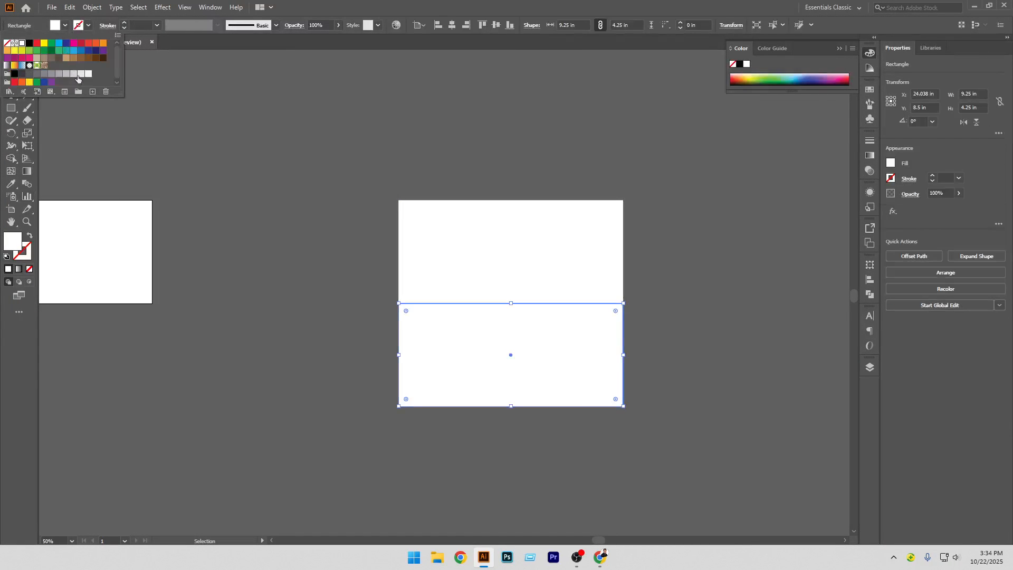
left_click(75, 74)
left_click(246, 281)
left_click(318, 332)
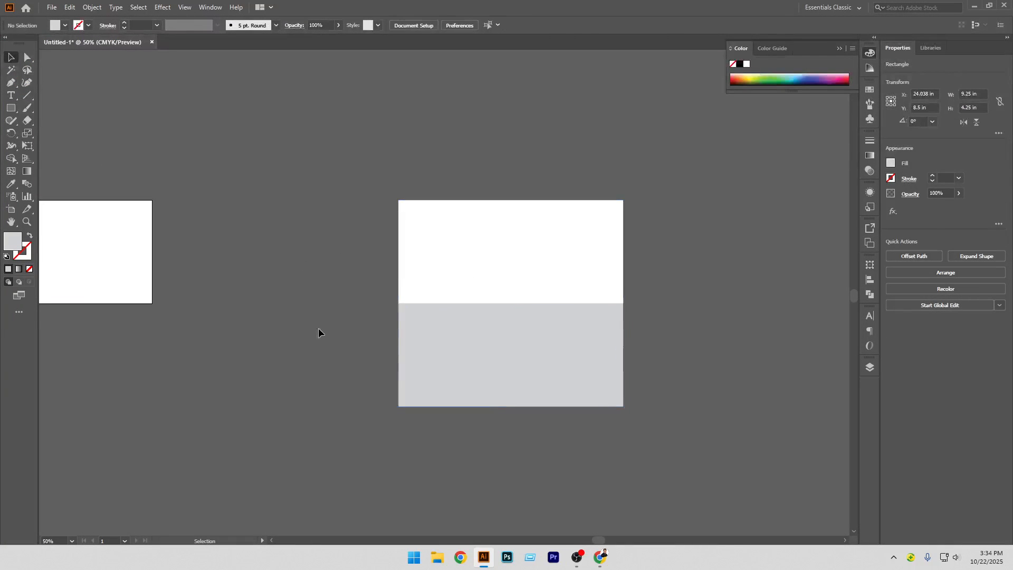
Duplicate the gray rectangle and place the copy directly above the white rectangle
left_click(497, 388)
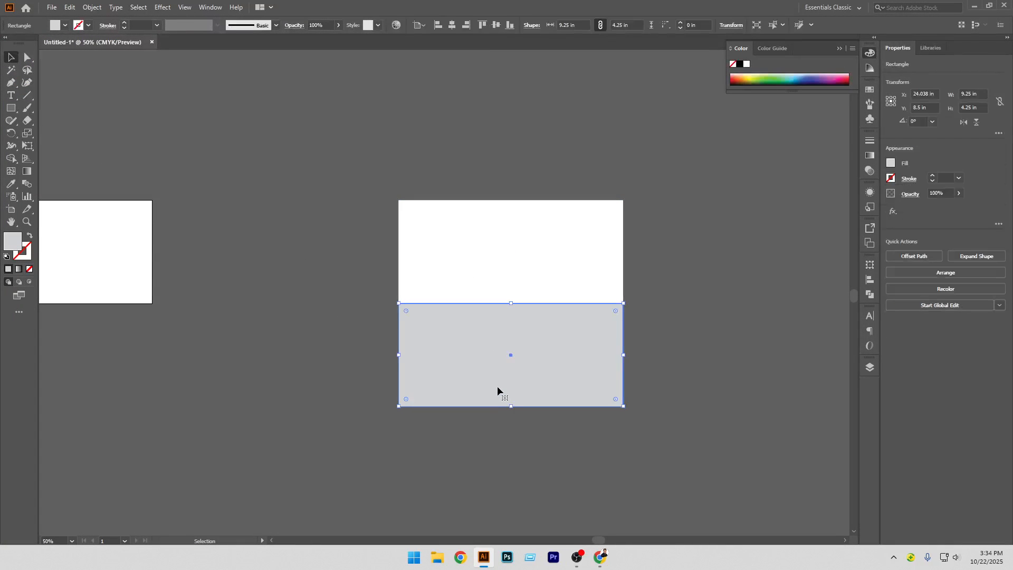
left_click_drag(498, 386, 492, 187)
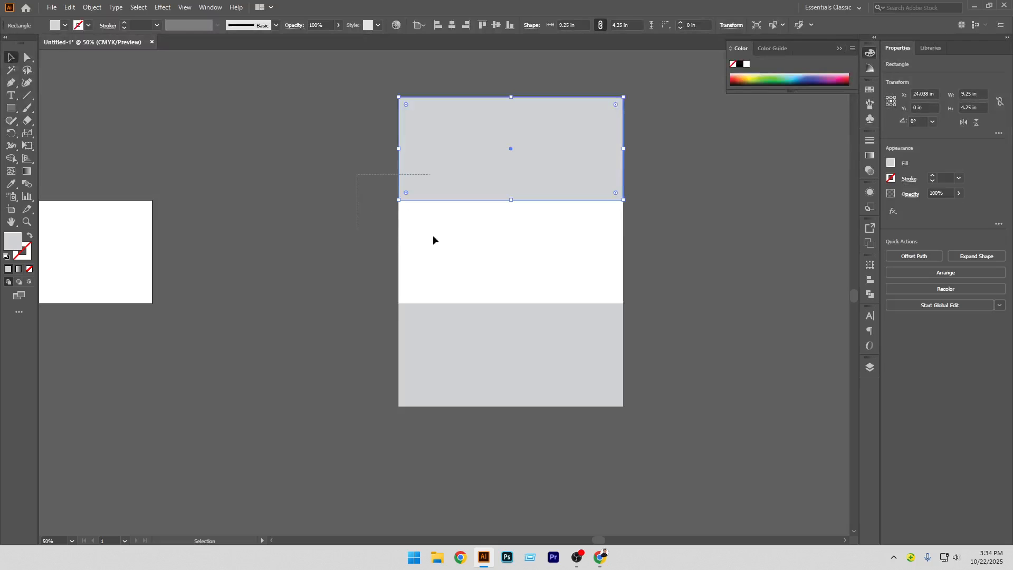
Butt the upper gray rectangle against the top of the white rectangle with 0 in vertical spacing, using the white rectangle as key object
left_click(475, 247, "shift")
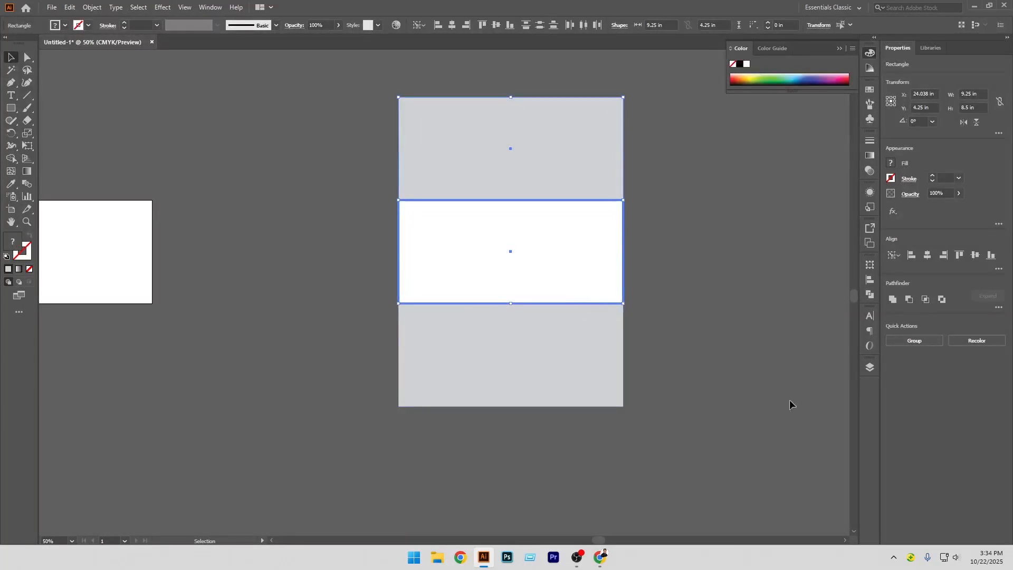
left_click(998, 269)
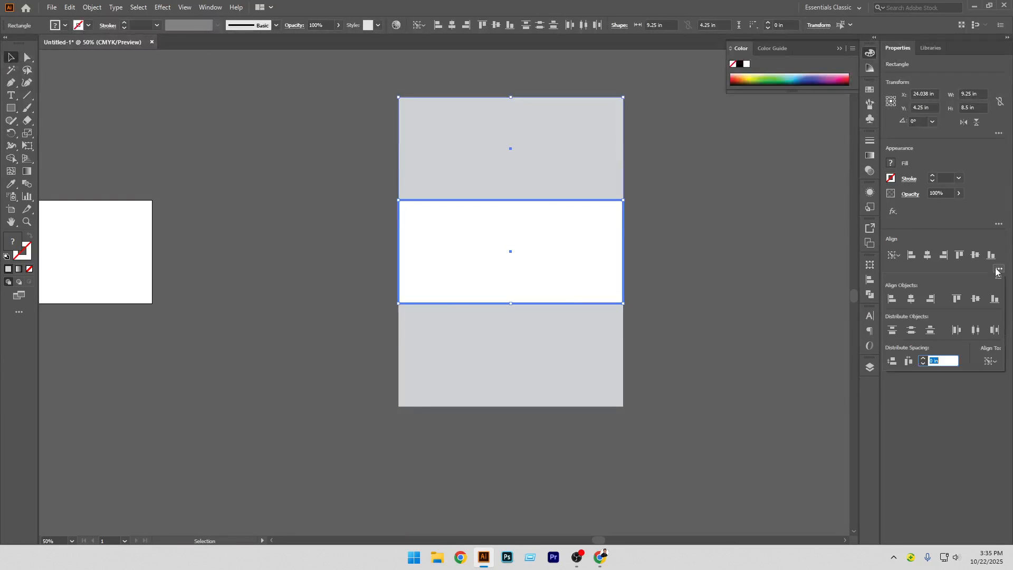
left_click(895, 363)
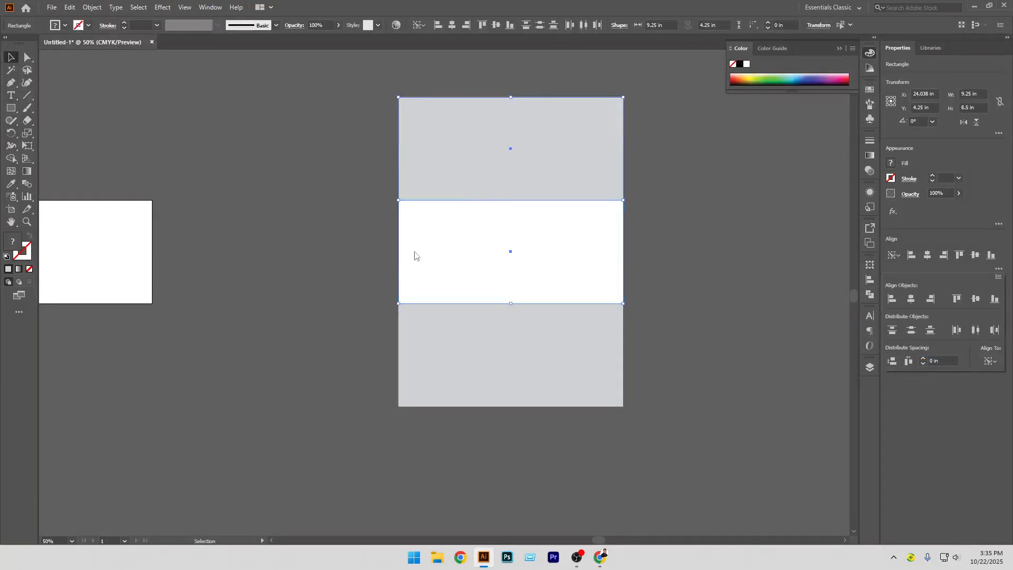
left_click(379, 245)
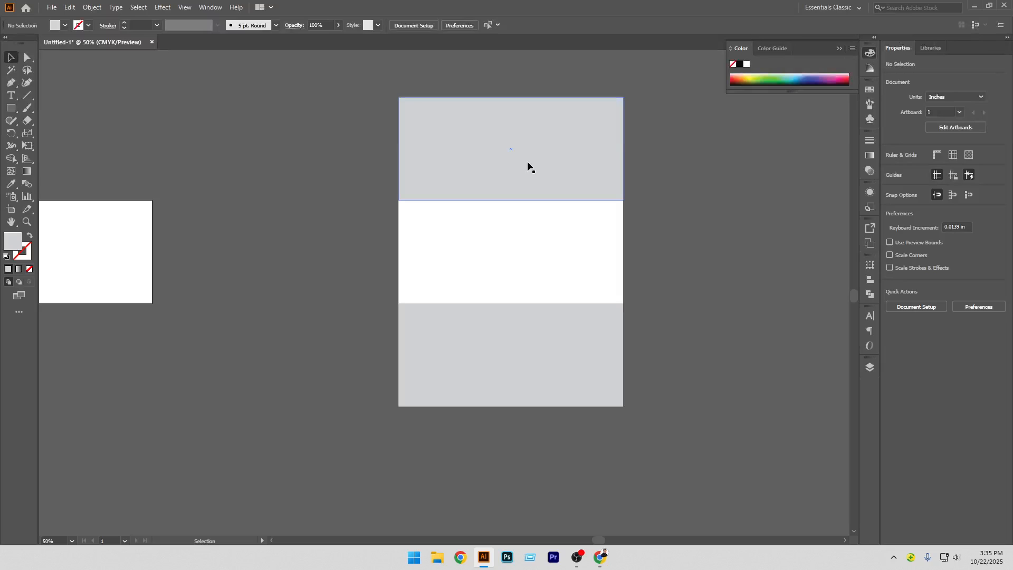
Set the height of the top gray rectangle to 1.5 in
left_click(541, 154)
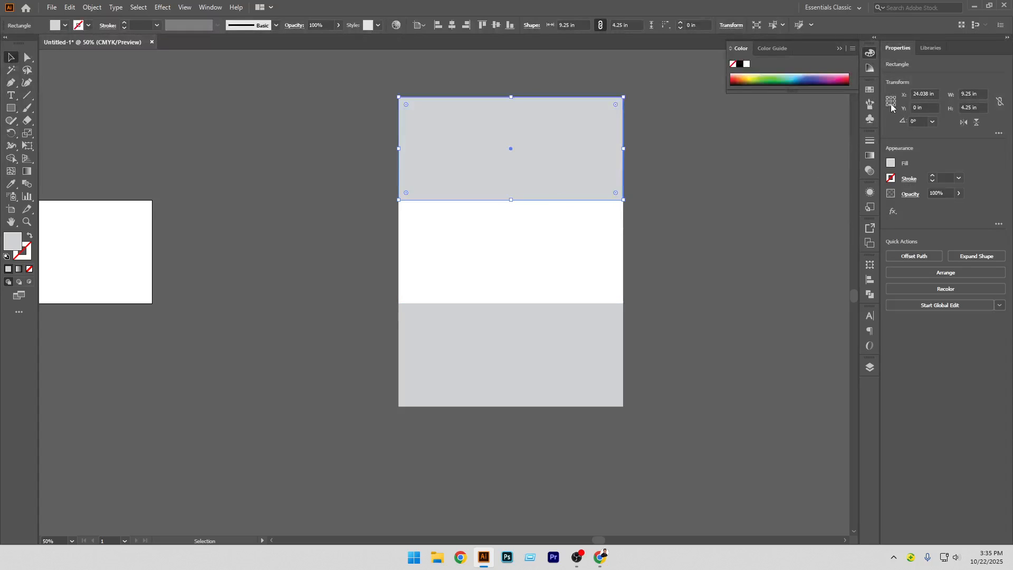
left_click(981, 108)
type("1.5")
key("Return")
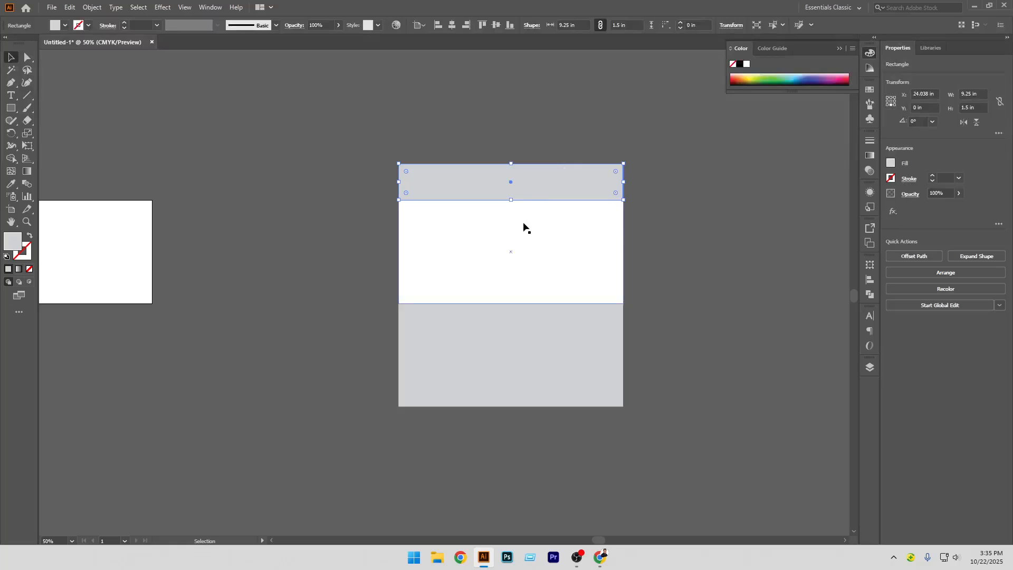
Taper the top flap into a trapezoid by pulling its upper corners inward with Perspective Distort
left_click(29, 146)
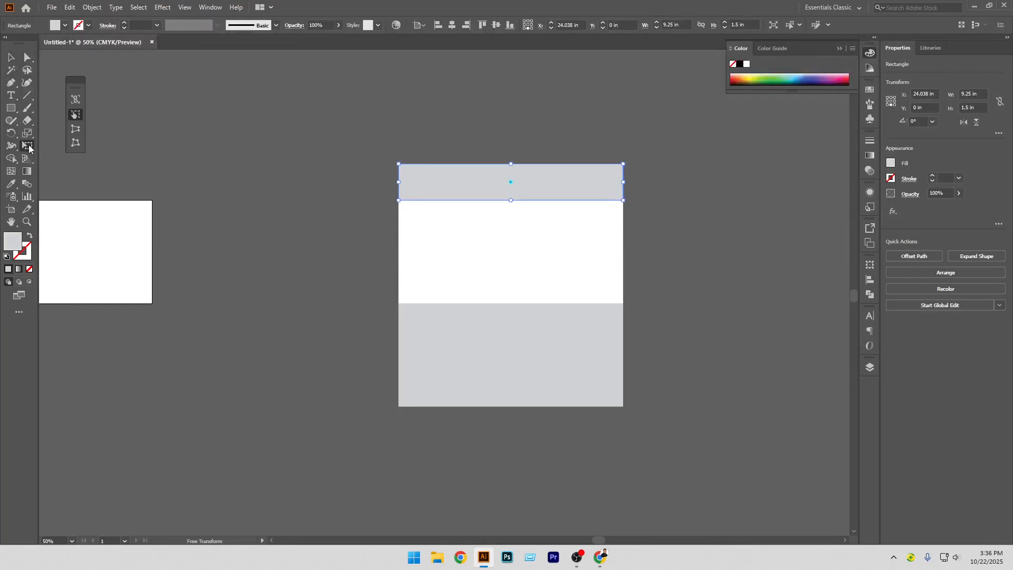
left_click(76, 130)
left_click_drag(400, 165, 409, 164)
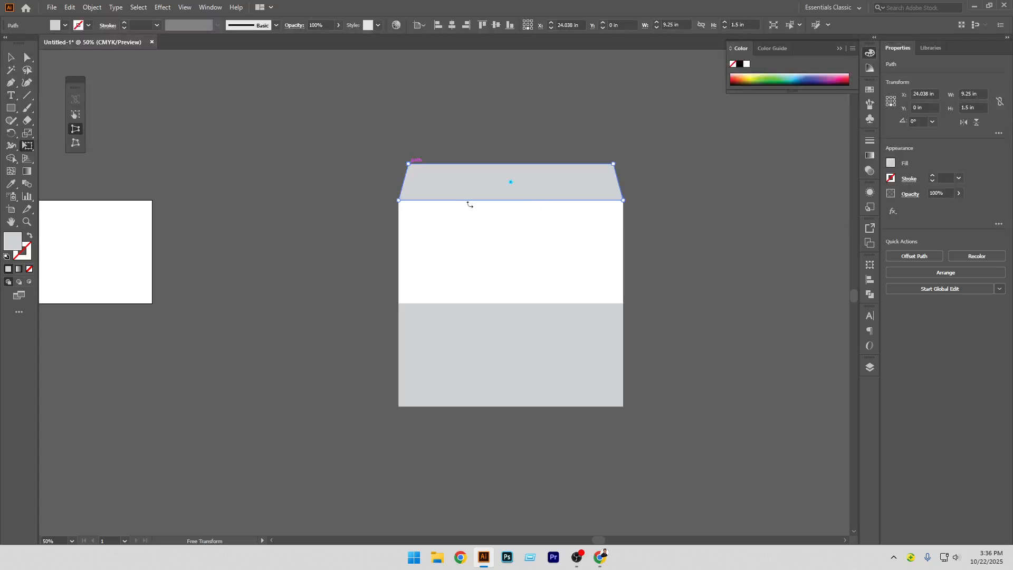
left_click(11, 57)
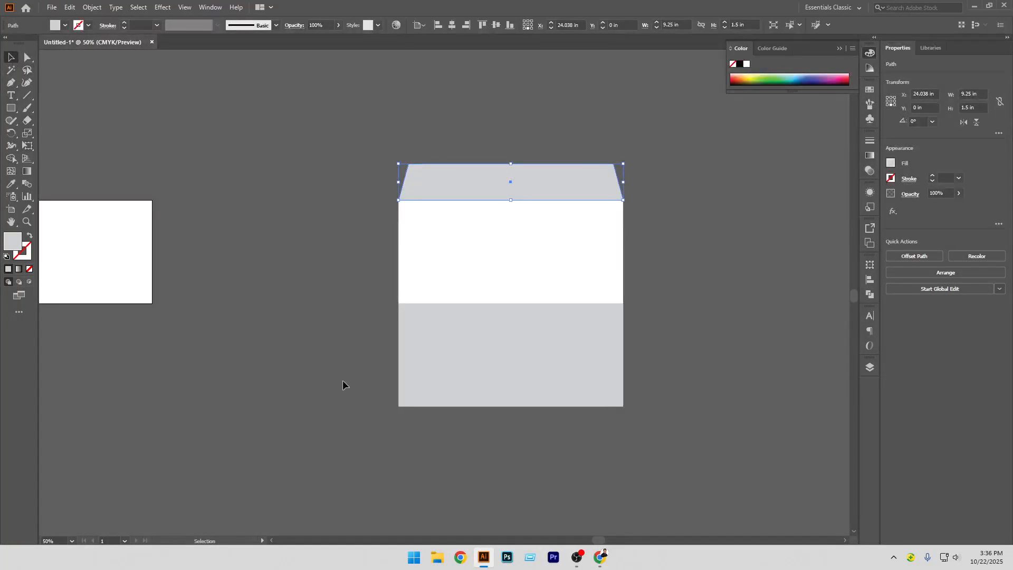
left_click(324, 337)
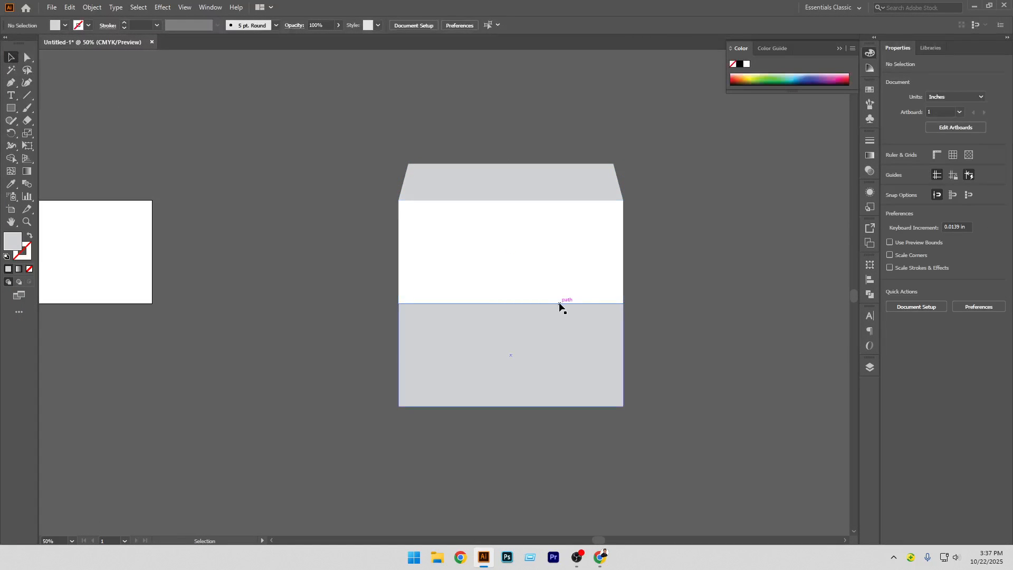
Duplicate the white rectangle to its right and distribute the pair horizontally with 0 in spacing, keyed to the original
scroll(601, 275, "right", 2)
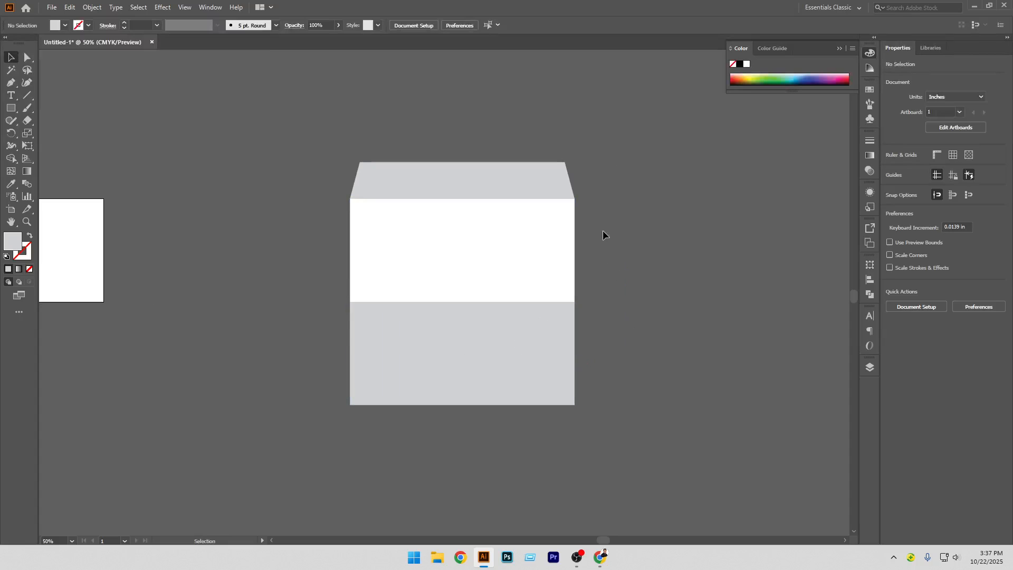
left_click(484, 272)
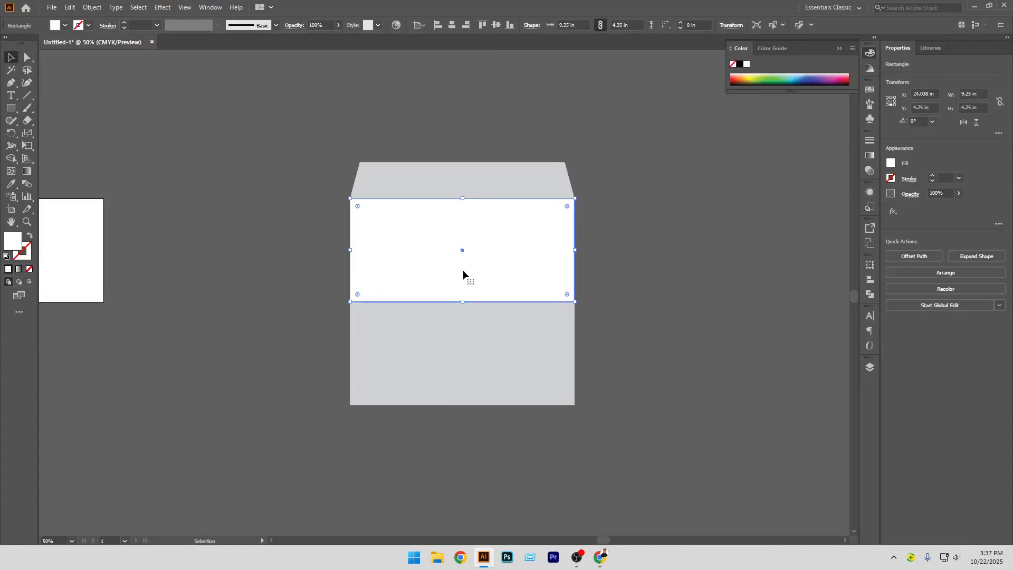
left_click_drag(445, 277, 669, 278)
left_click(549, 257, "shift")
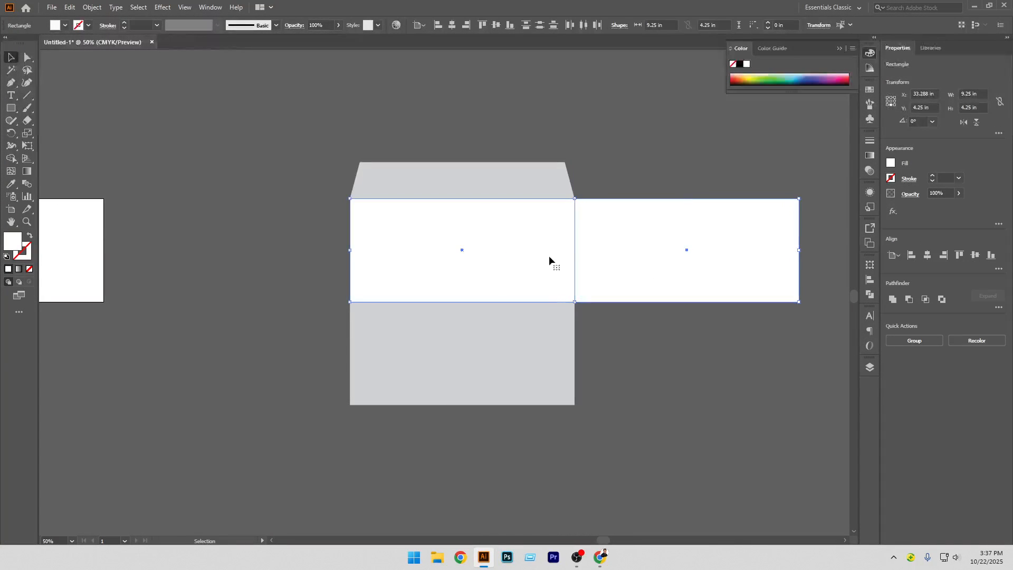
left_click(548, 233)
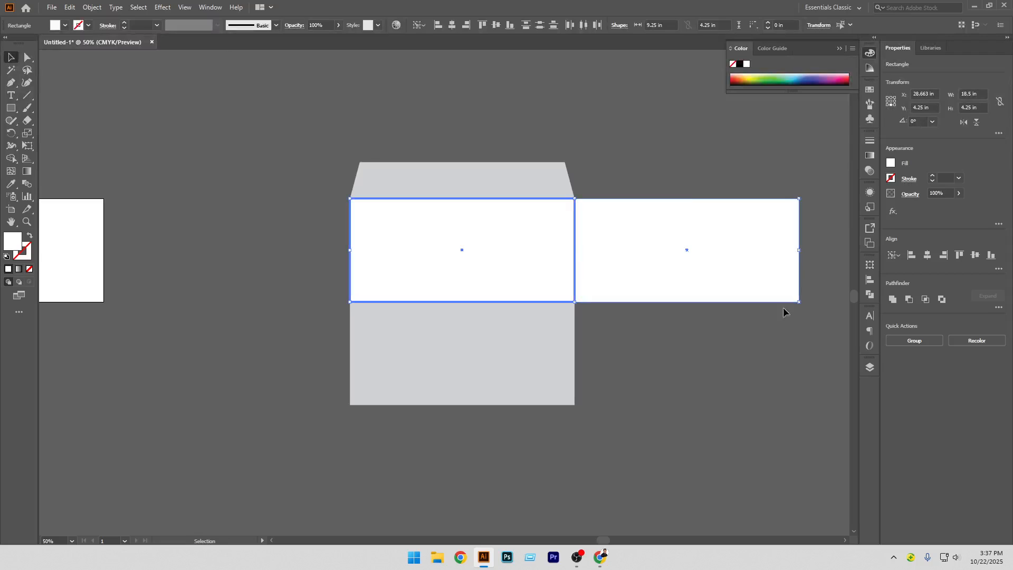
left_click(998, 270)
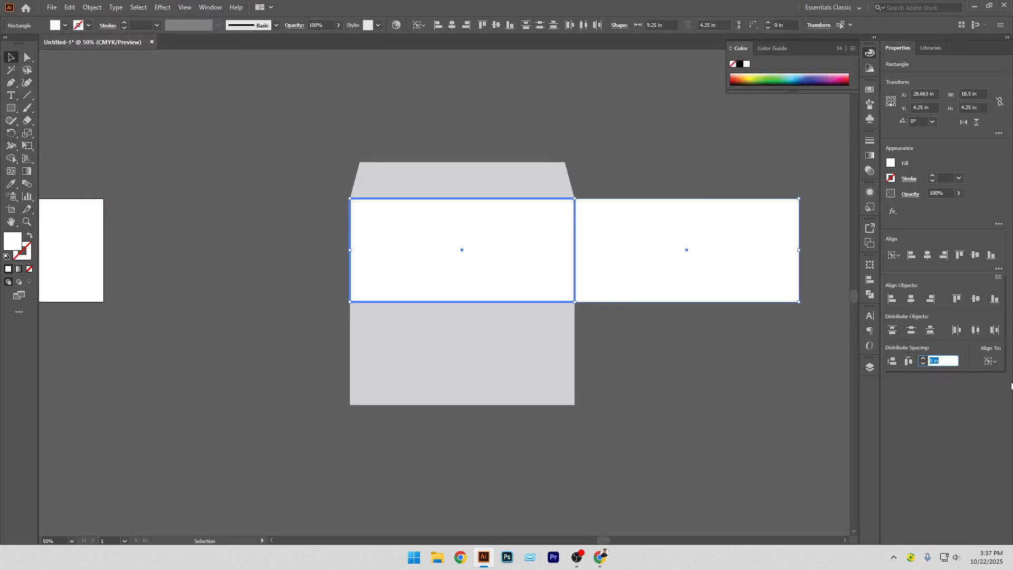
left_click(908, 363)
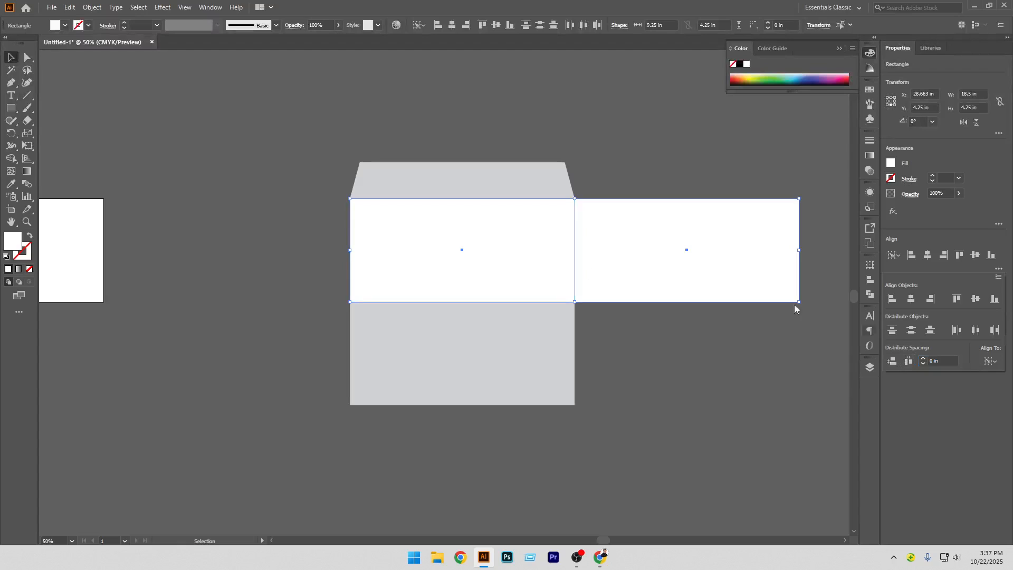
left_click(351, 222)
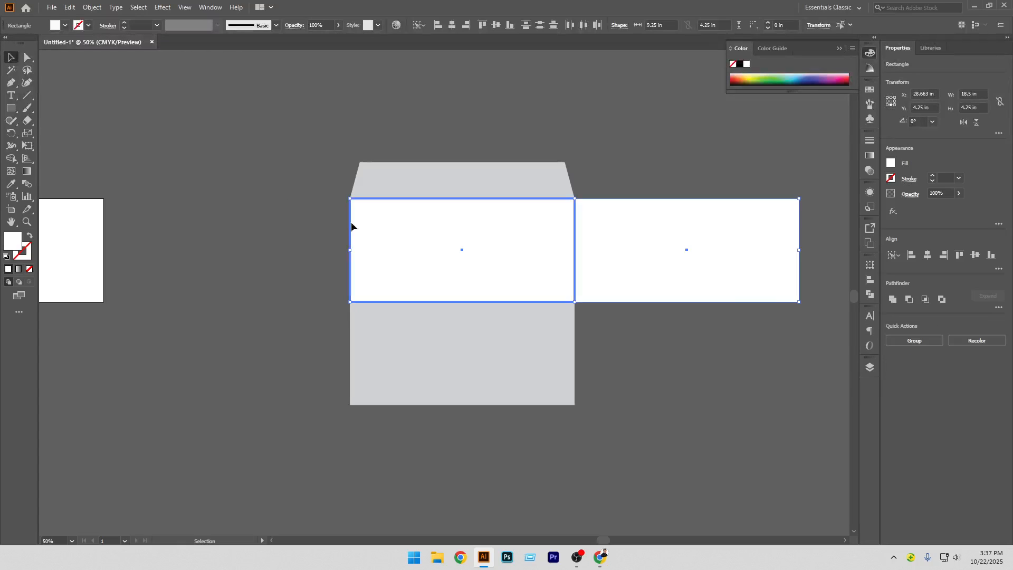
left_click(614, 331)
Fill the right-hand copy with the flap's light gray using the Eyedropper
left_click(629, 280)
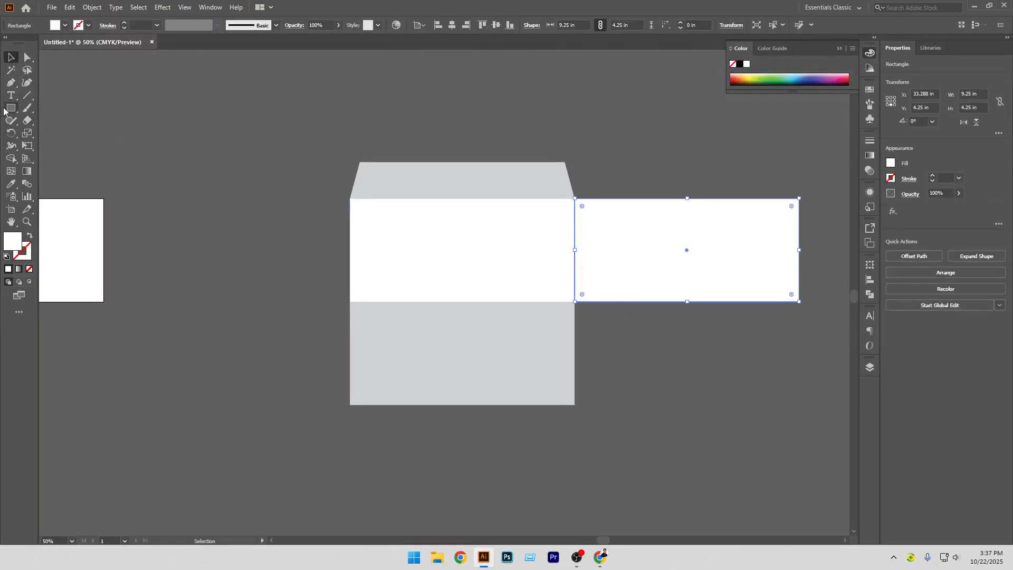
left_click(11, 184)
left_click(393, 175)
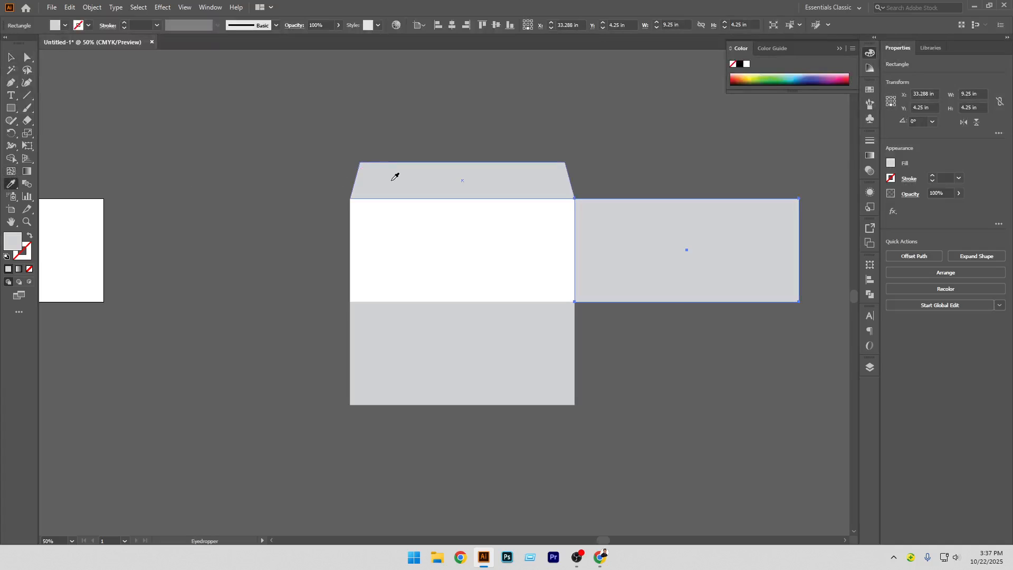
left_click(10, 57)
left_click(177, 194)
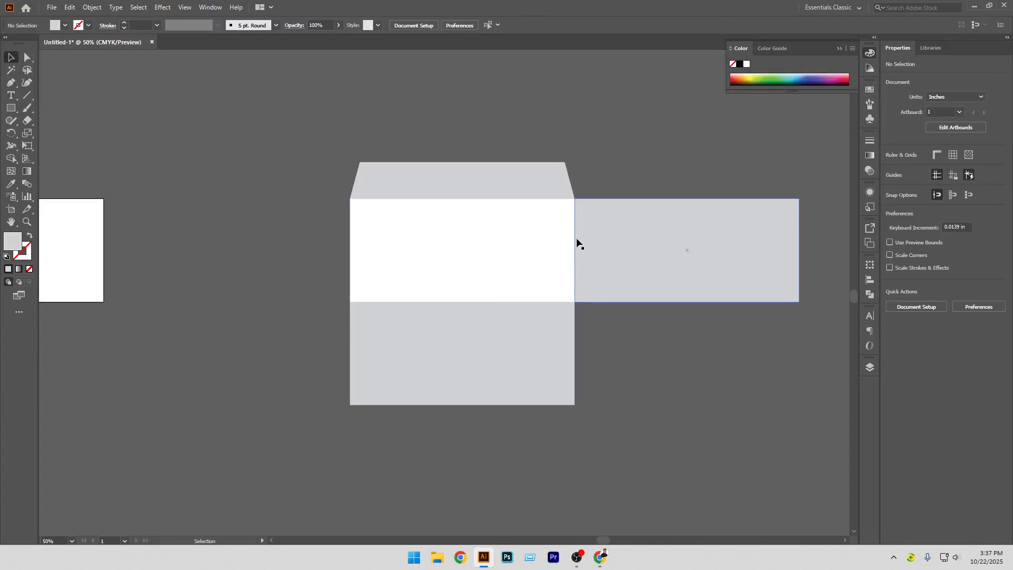
Set the right gray rectangle's width to 0.5 in, anchored at its left edge
left_click(606, 239)
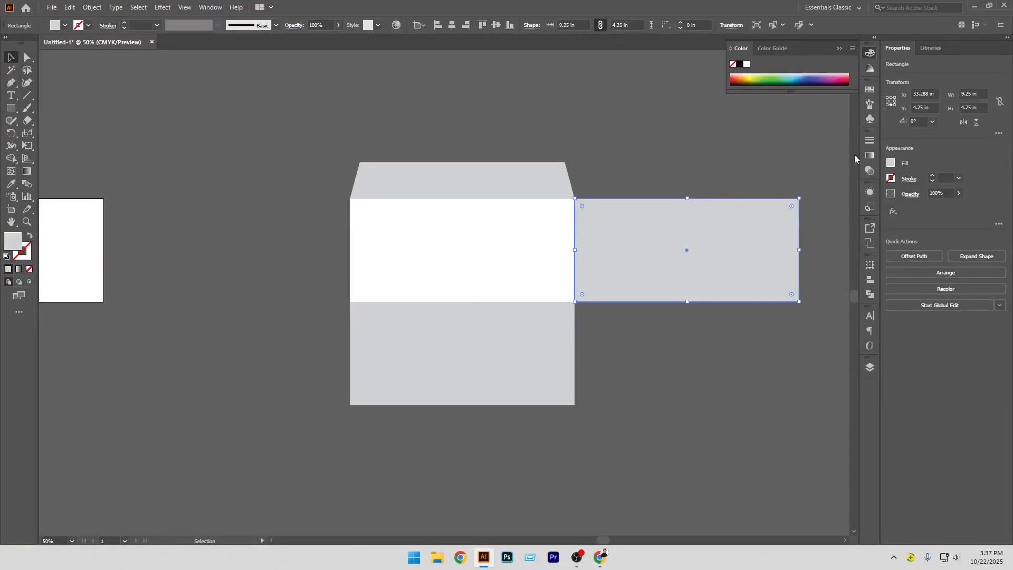
left_click(888, 103)
left_click(986, 94)
type("6")
key("Return")
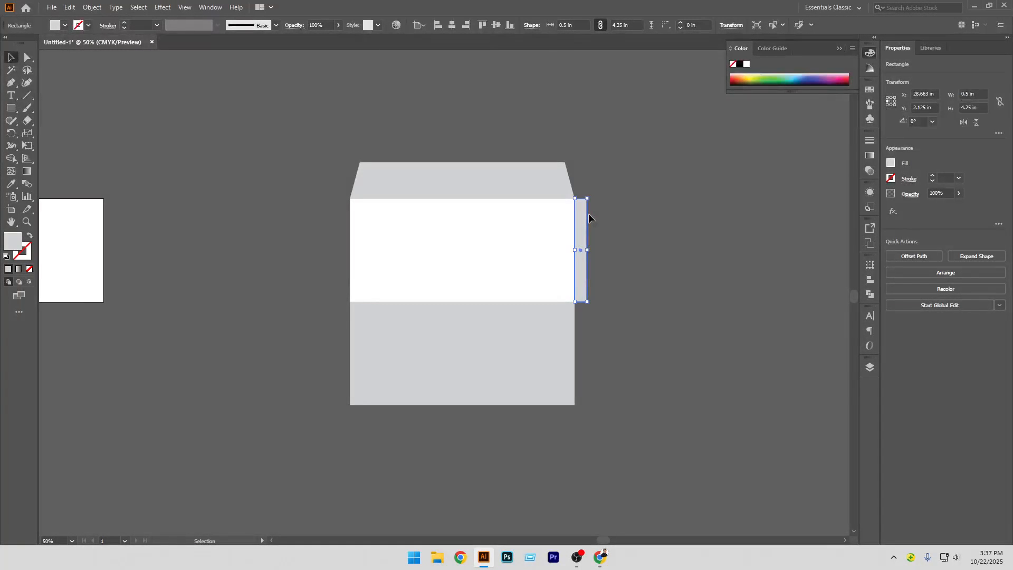
Taper the narrow right side flap with Perspective Distort by pulling its outer corners inward
scroll(590, 213, "up", 1)
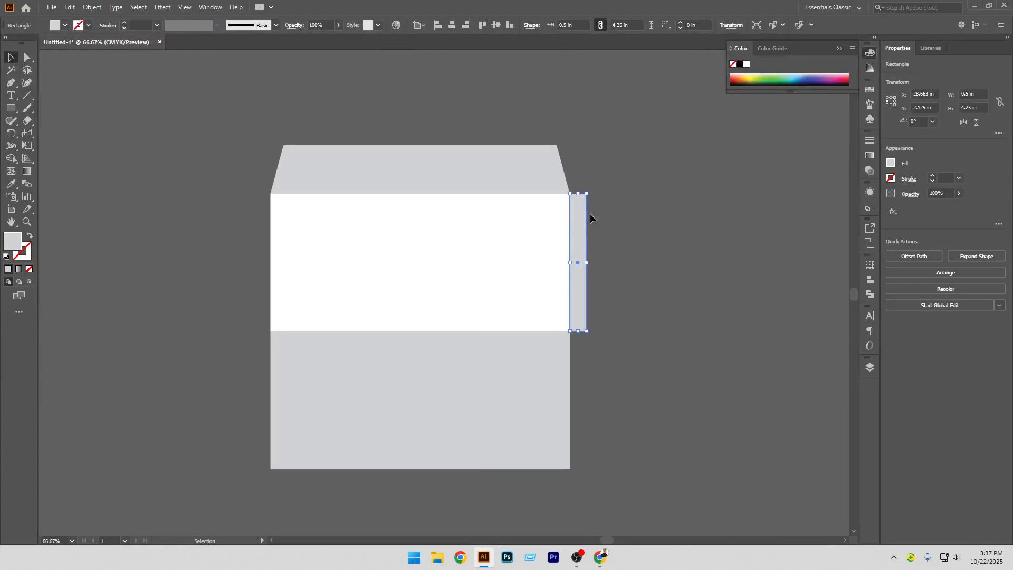
left_click(28, 147)
left_click(75, 129)
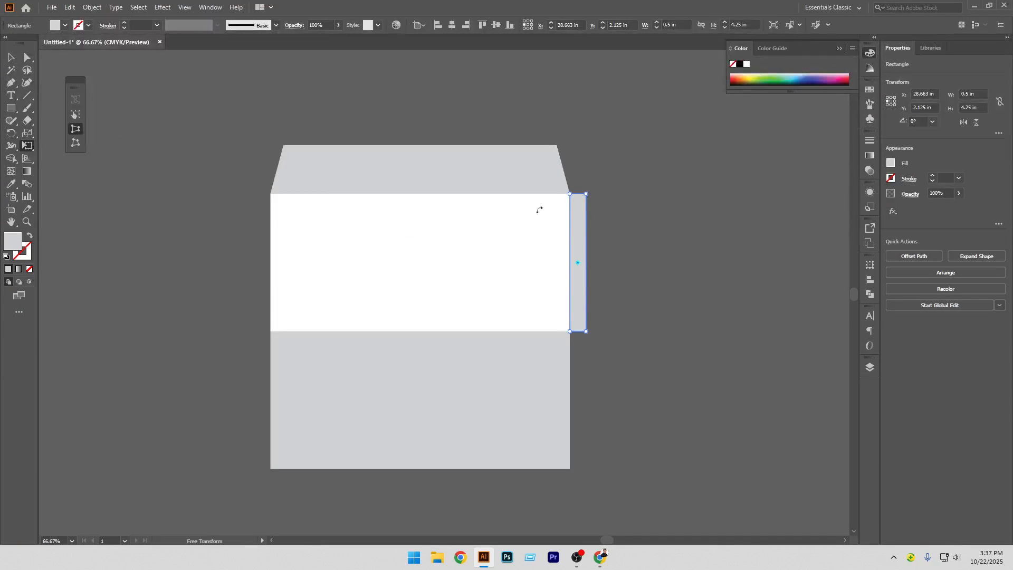
left_click_drag(587, 194, 589, 202)
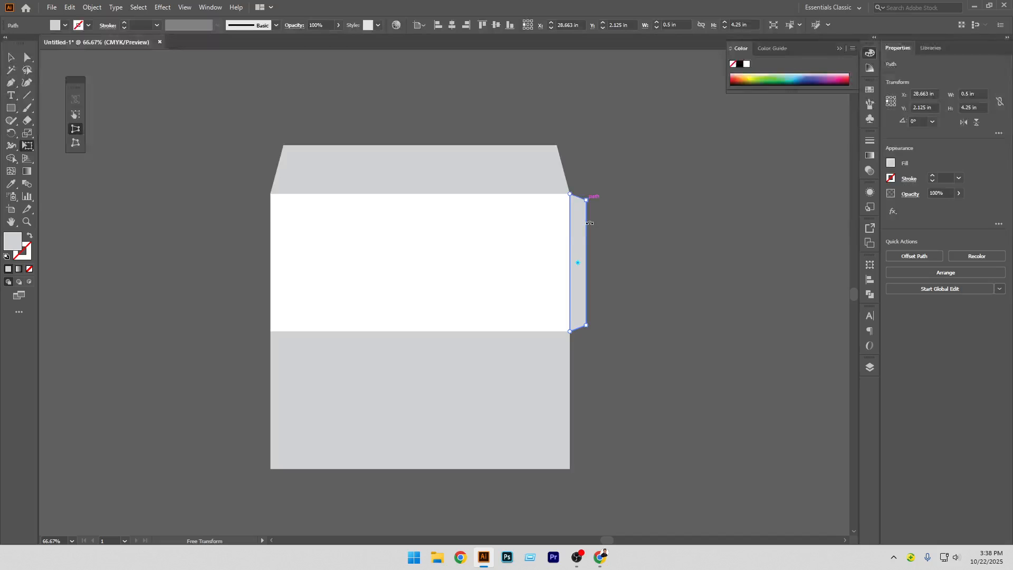
left_click(11, 57)
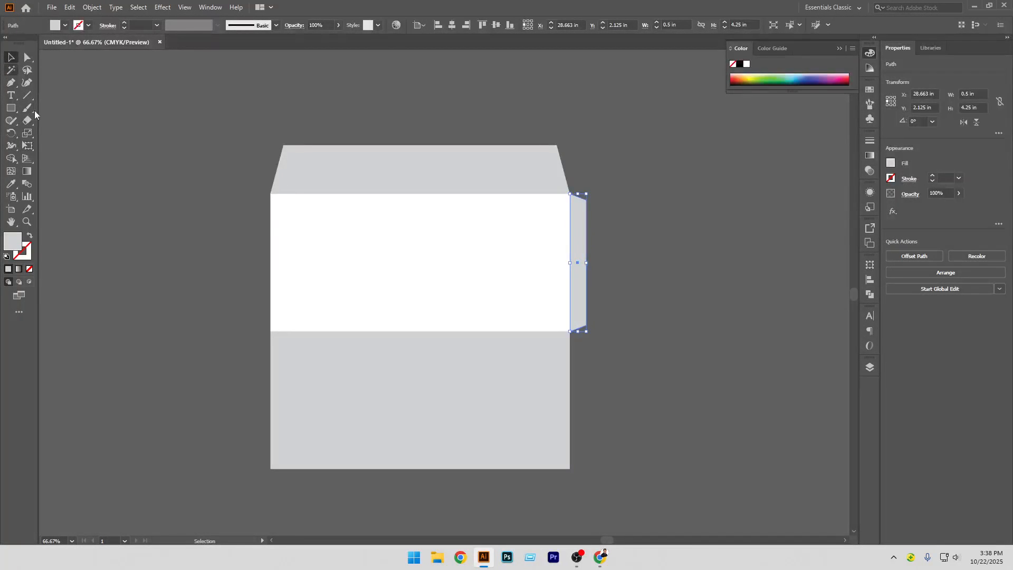
left_click(150, 265)
Duplicate the side flap to the left of the white rectangle and flip the copy horizontally
left_click(577, 293)
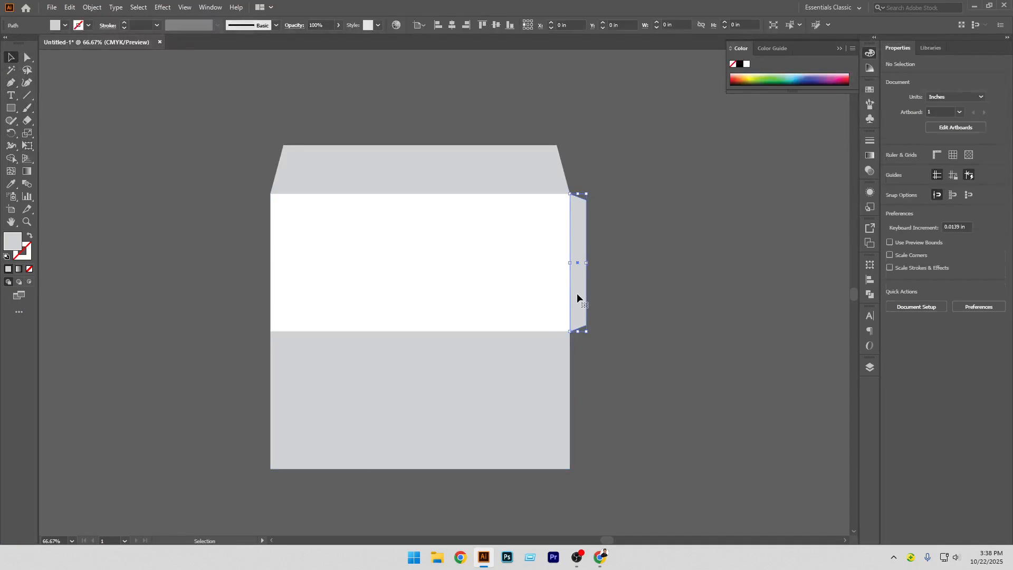
left_click_drag(579, 299, 257, 301)
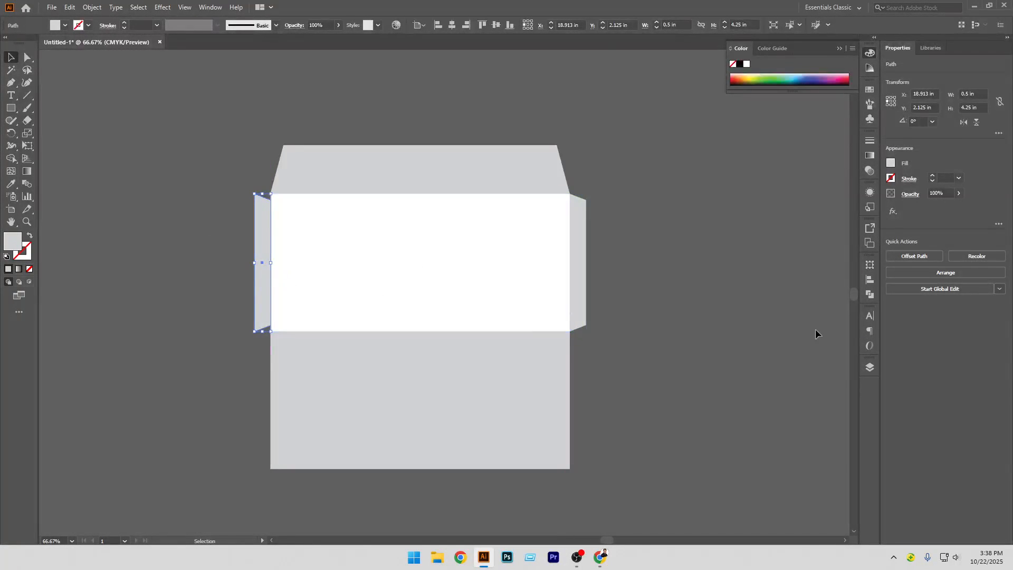
left_click(963, 122)
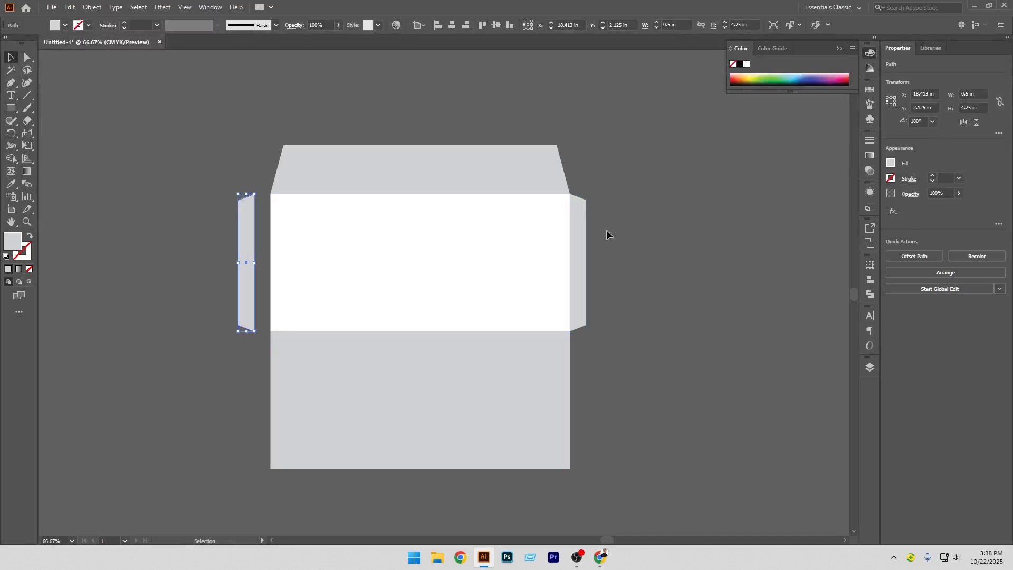
Butt the left flap against the white rectangle with 0 in horizontal spacing, keyed to the white rectangle
left_click(334, 274, "shift")
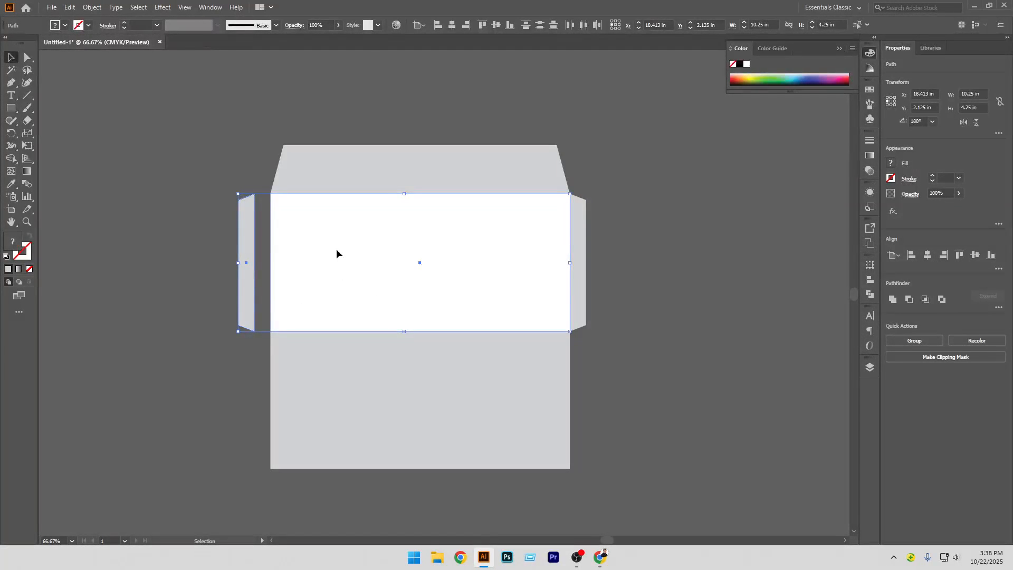
left_click(999, 269)
left_click(909, 362)
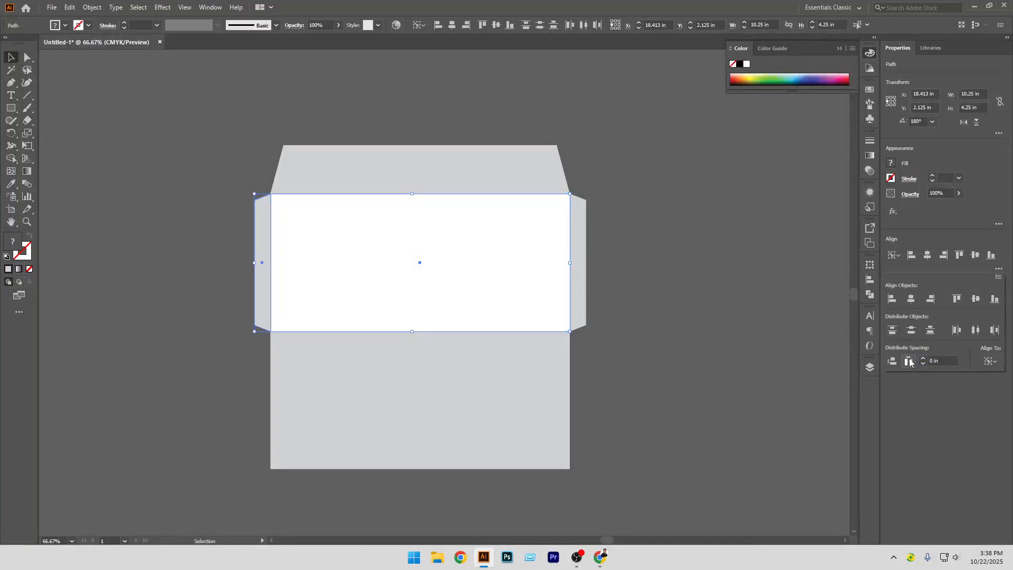
left_click(614, 352)
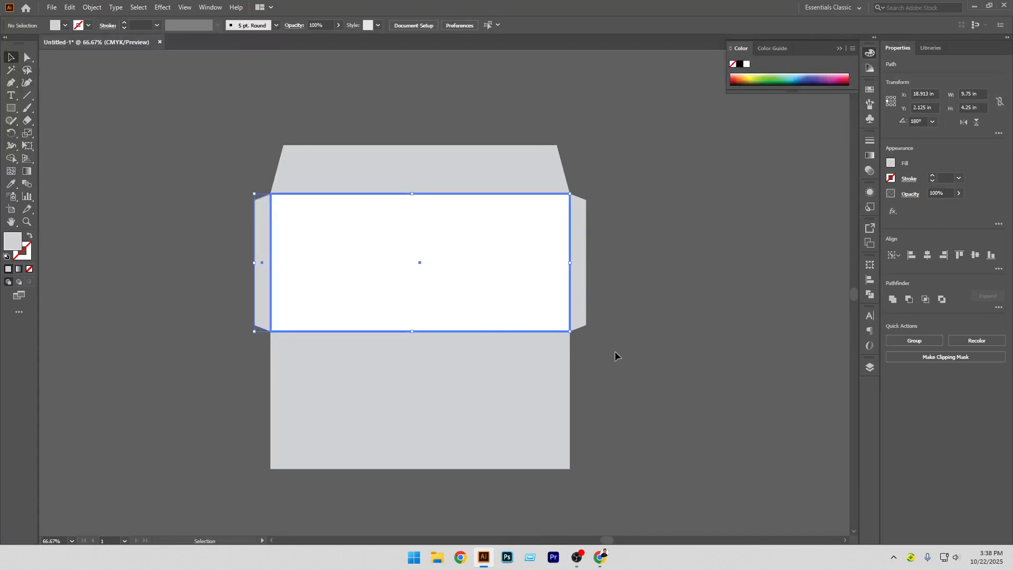
left_click_drag(614, 352, 634, 324)
key("a")
scroll(459, 334, "down", 3)
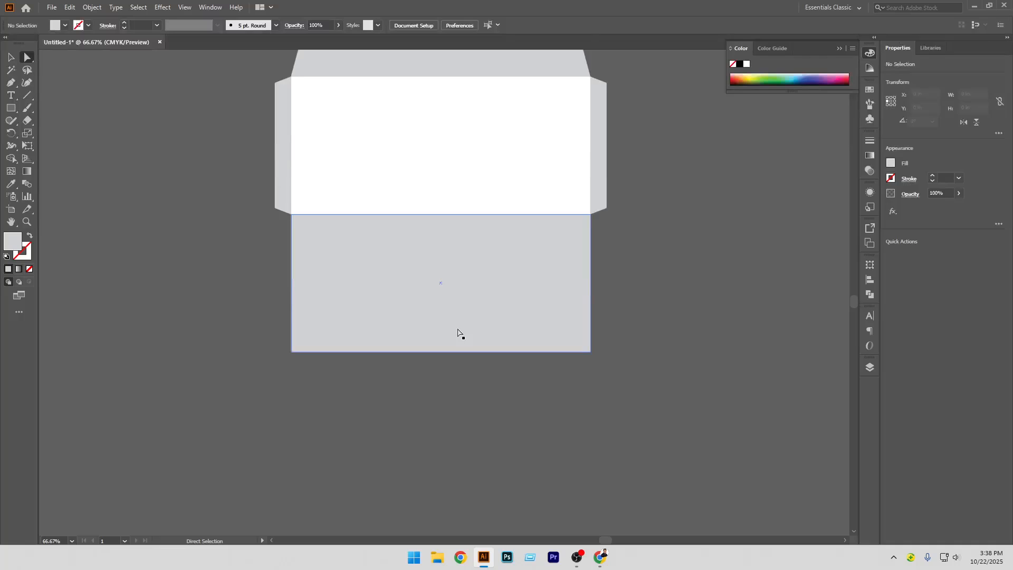
Duplicate the bottom gray rectangle in place and set the copy's height to 1 in, anchored at its bottom edge
scroll(454, 324, "up", 2)
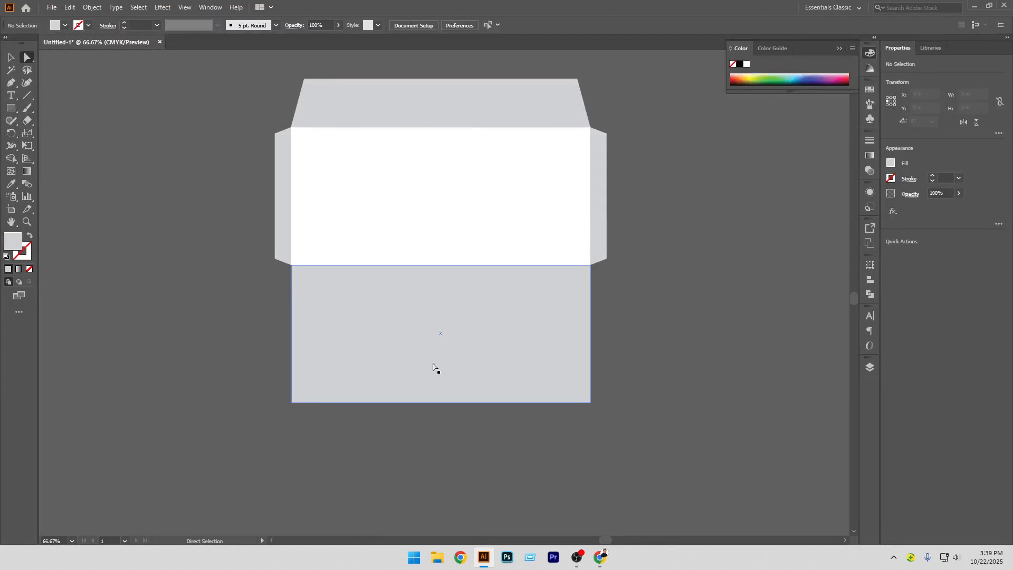
left_click(457, 302)
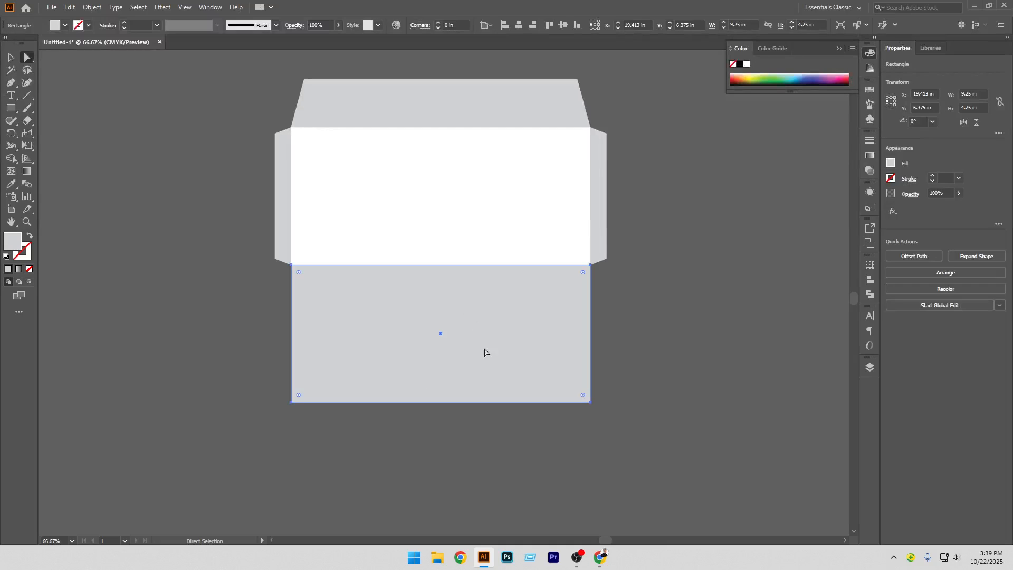
key("ctrl")
key("ctrl")
left_click(891, 106)
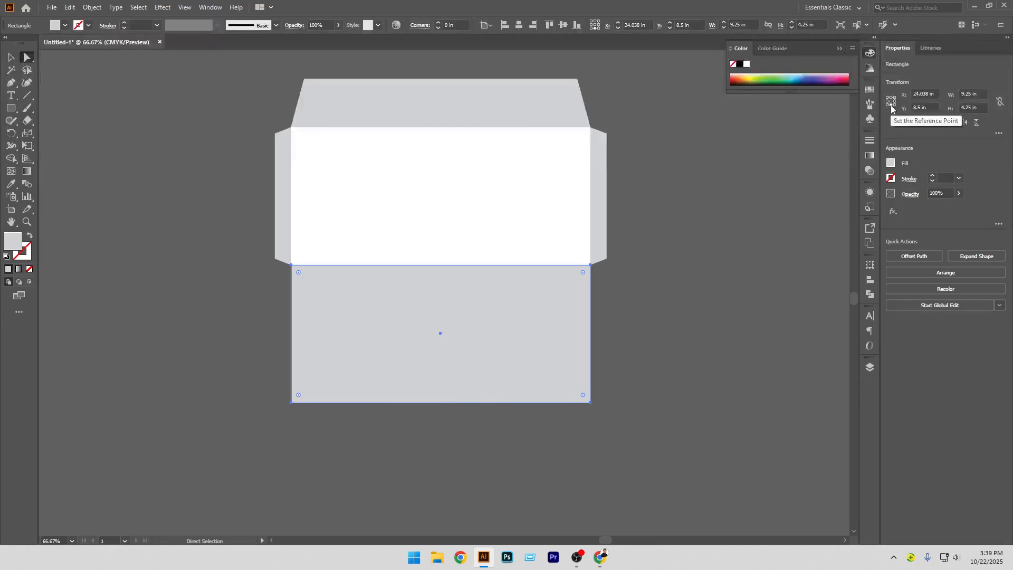
left_click(973, 107)
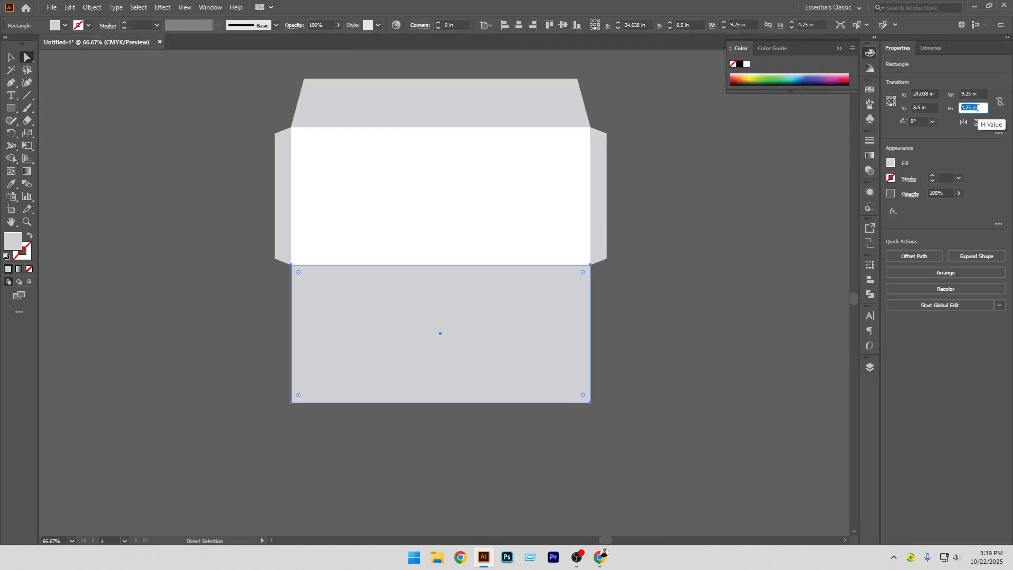
type("1")
key("Return")
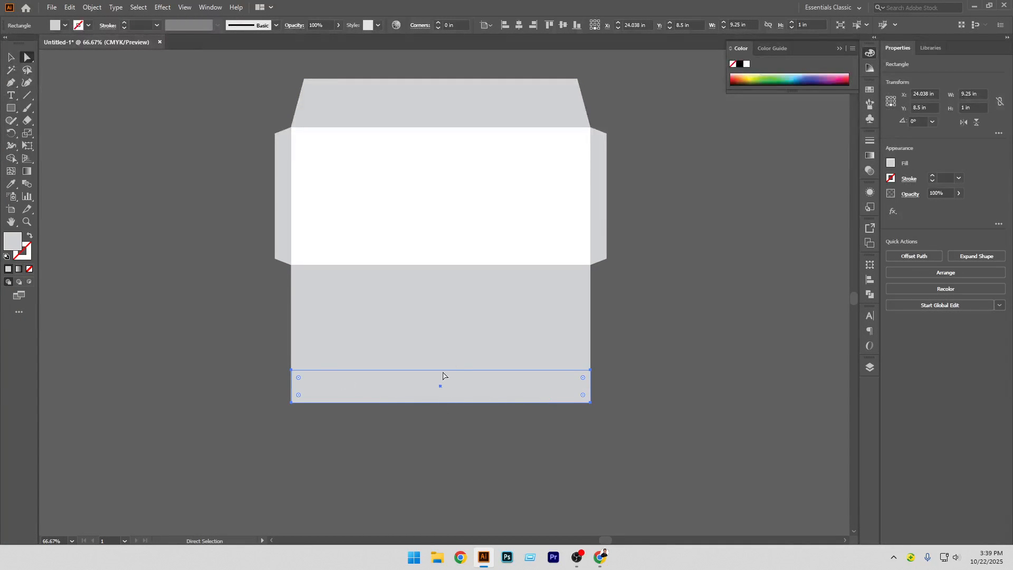
Narrow the 1 in strip inward from both sides and subtract it from the bottom flap with Shape Builder, leaving two side tabs
left_click(13, 58)
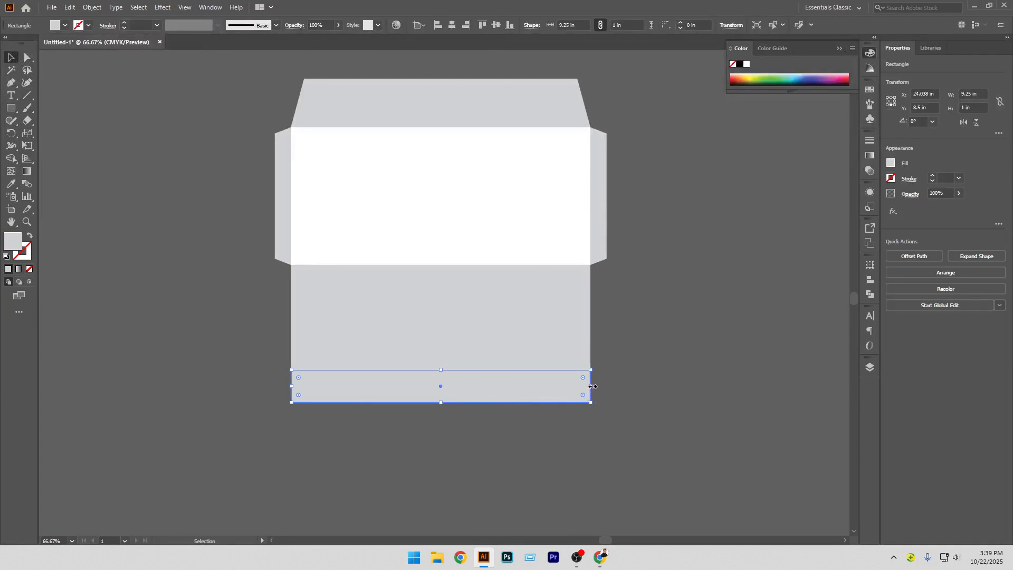
left_click_drag(592, 387, 576, 387)
left_click(131, 286)
left_click_drag(236, 365, 359, 432)
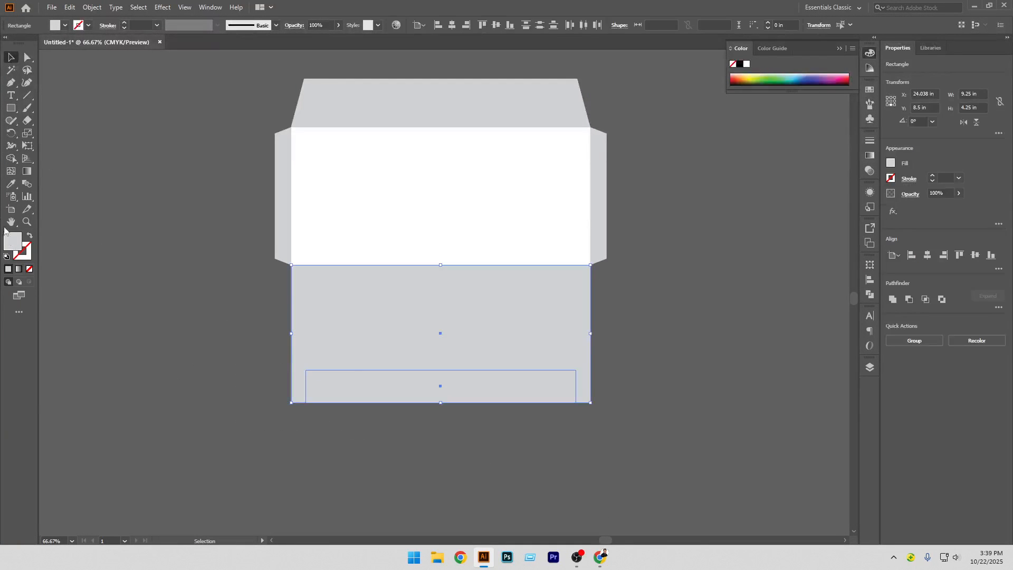
left_click(10, 160)
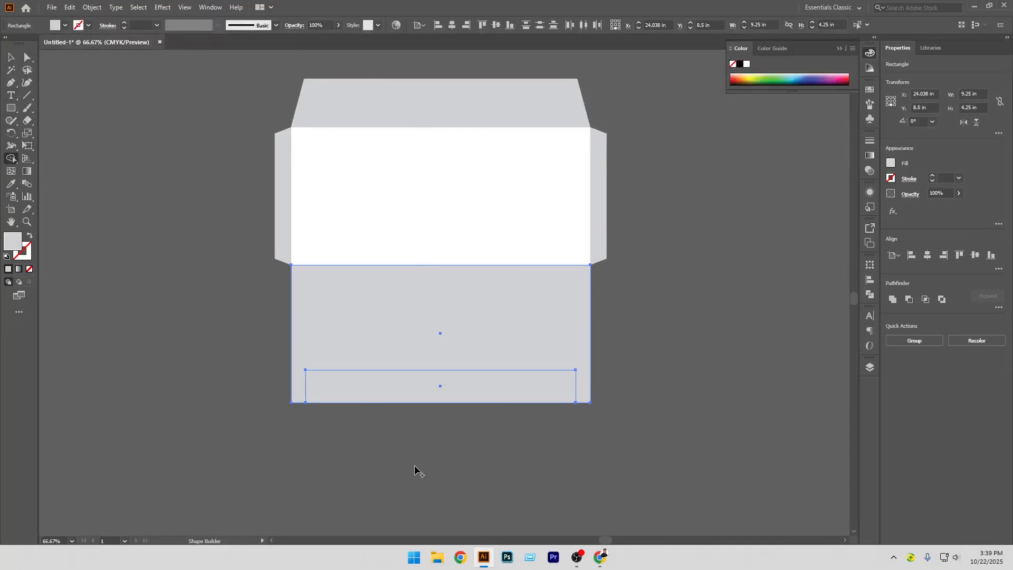
left_click_drag(428, 391, 381, 465)
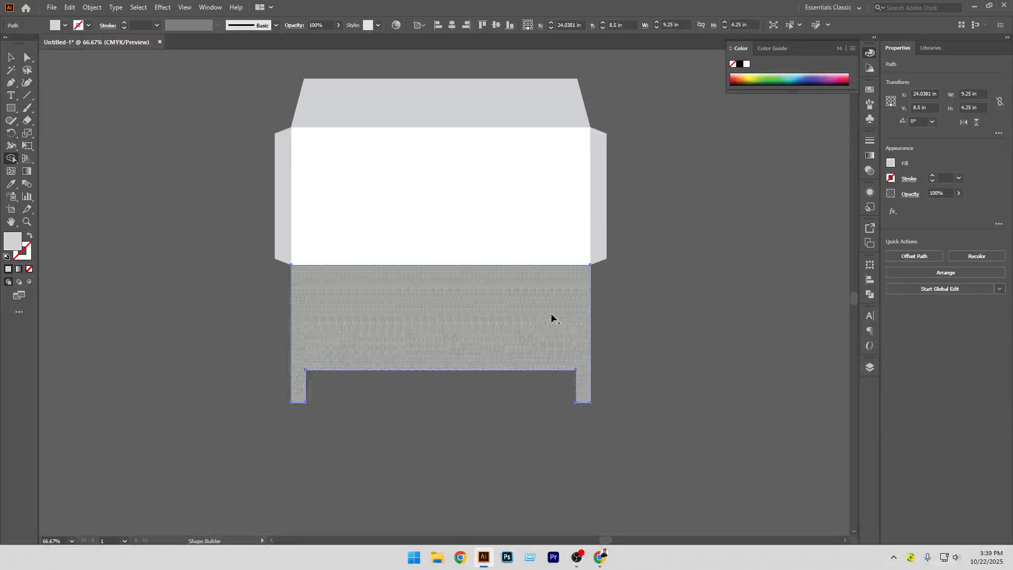
left_click(10, 57)
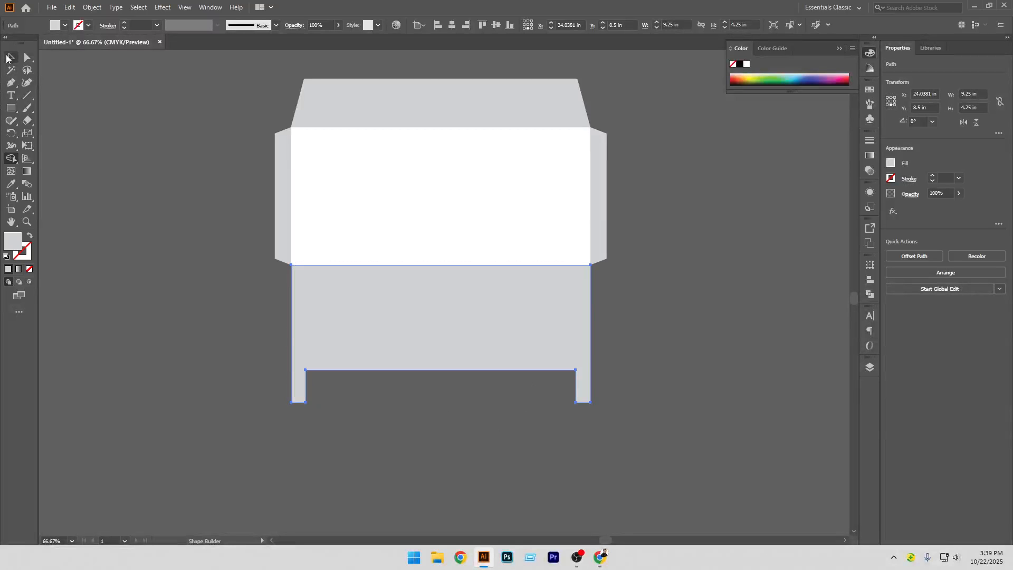
left_click(126, 188)
left_click(425, 122)
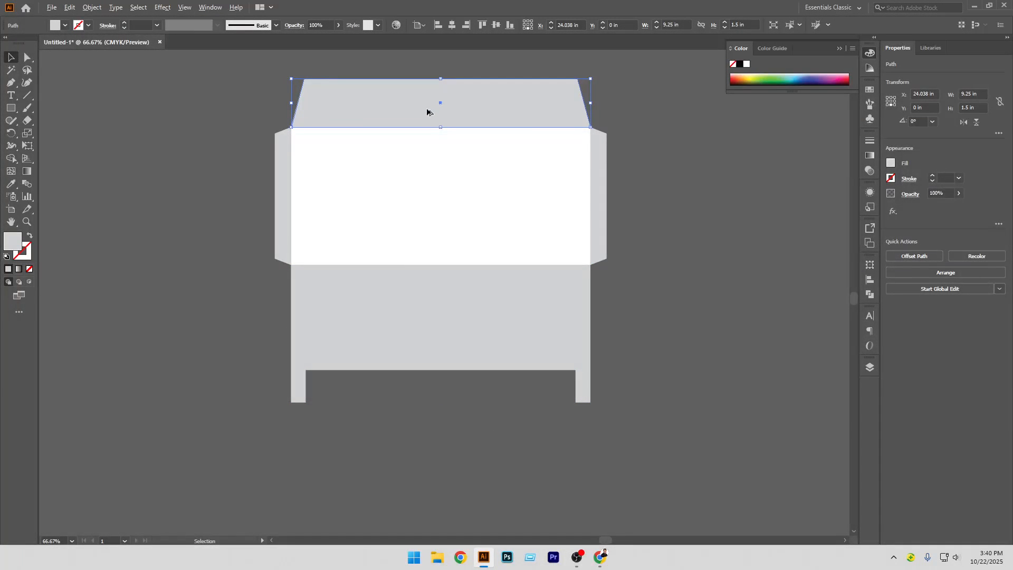
left_click_drag(429, 114, 427, 388)
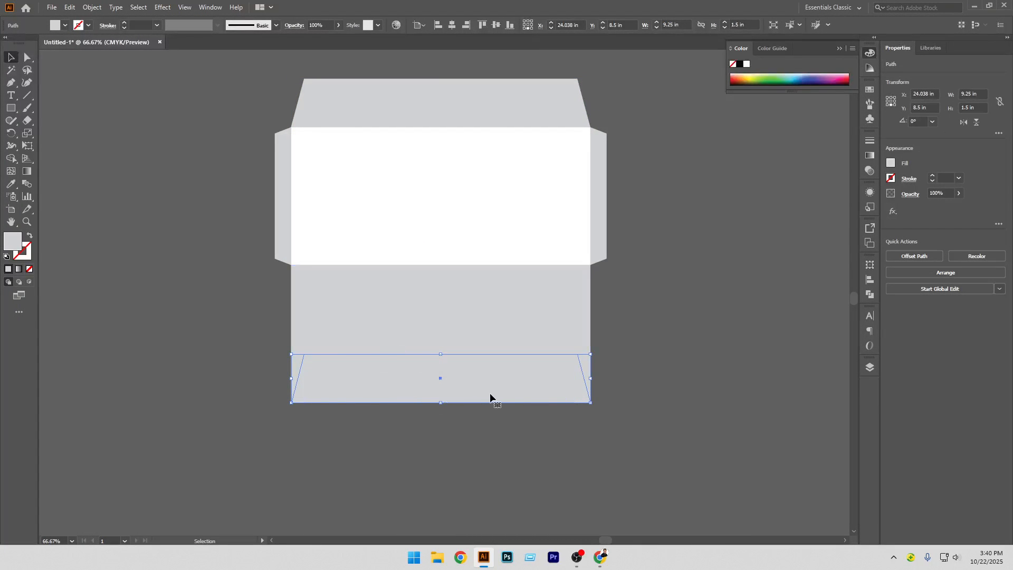
left_click_drag(490, 396, 492, 426)
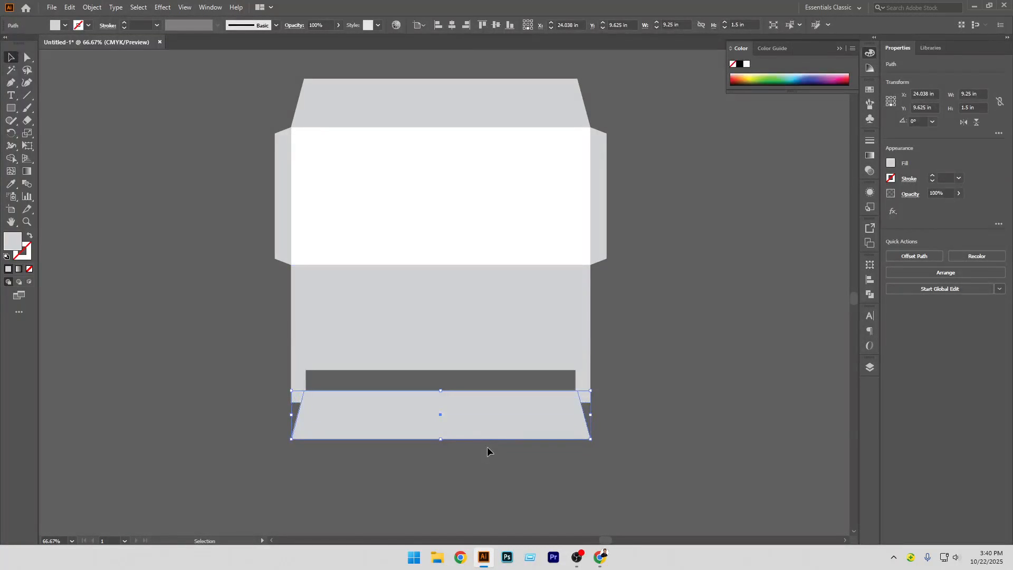
key("Delete")
Round the outer corners of the top flap, both side flaps and the bottom tabs to 0.25 in
scroll(433, 276, "up", 3)
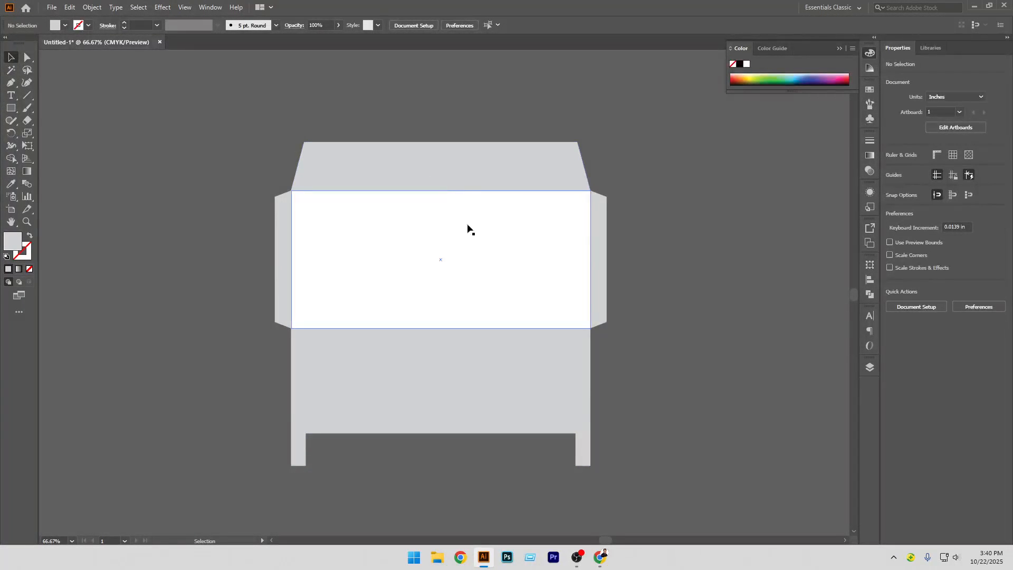
left_click(28, 58)
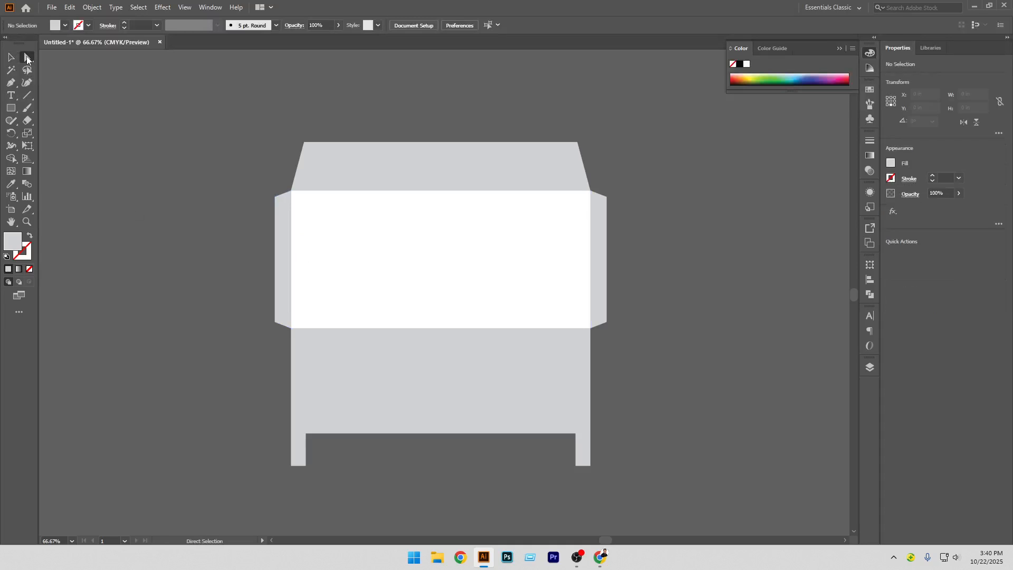
left_click_drag(285, 120, 595, 163)
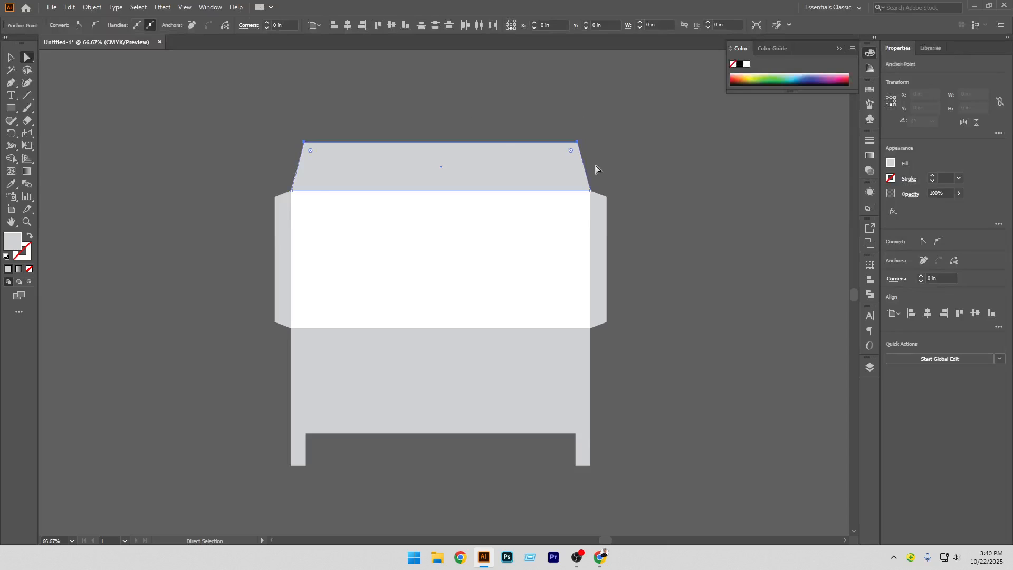
left_click_drag(262, 182, 278, 335)
left_click_drag(605, 182, 621, 340)
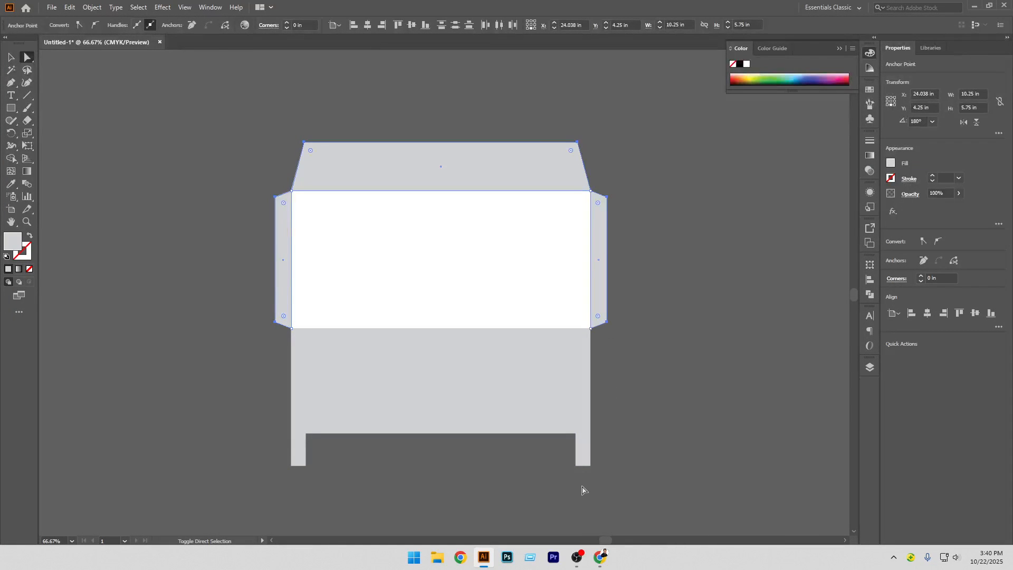
left_click_drag(579, 480, 570, 432)
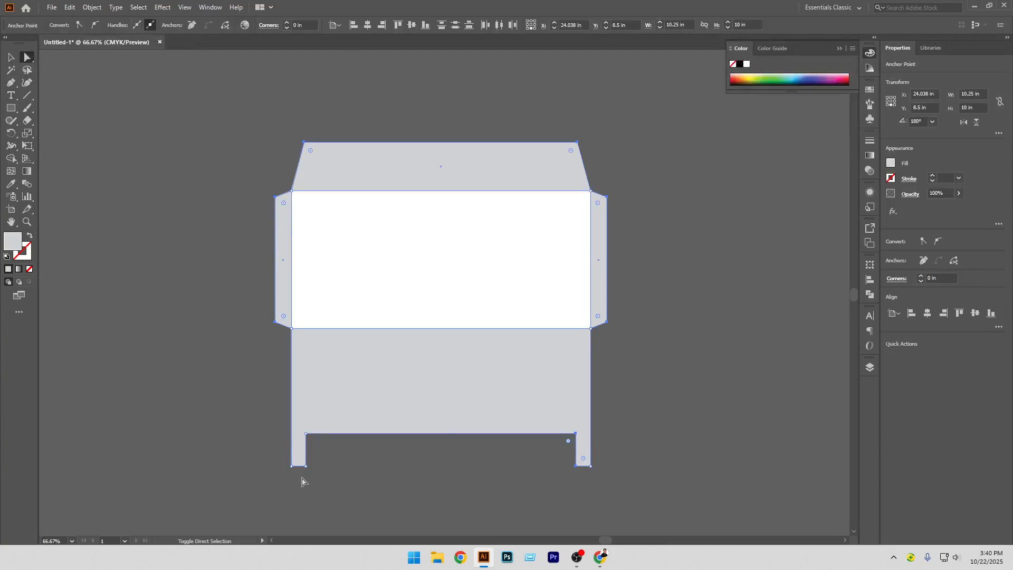
left_click_drag(304, 470, 304, 433)
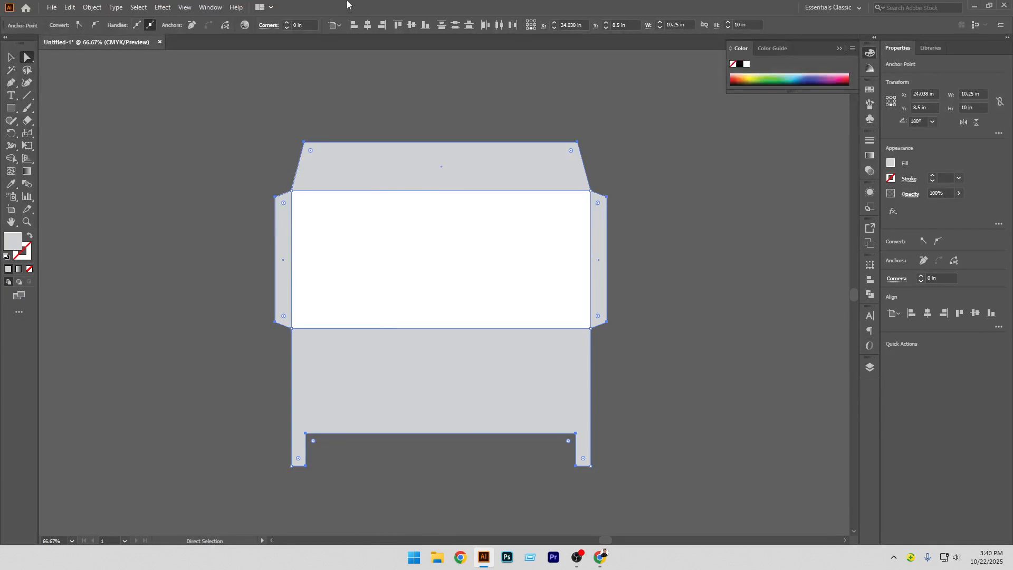
left_click(287, 23)
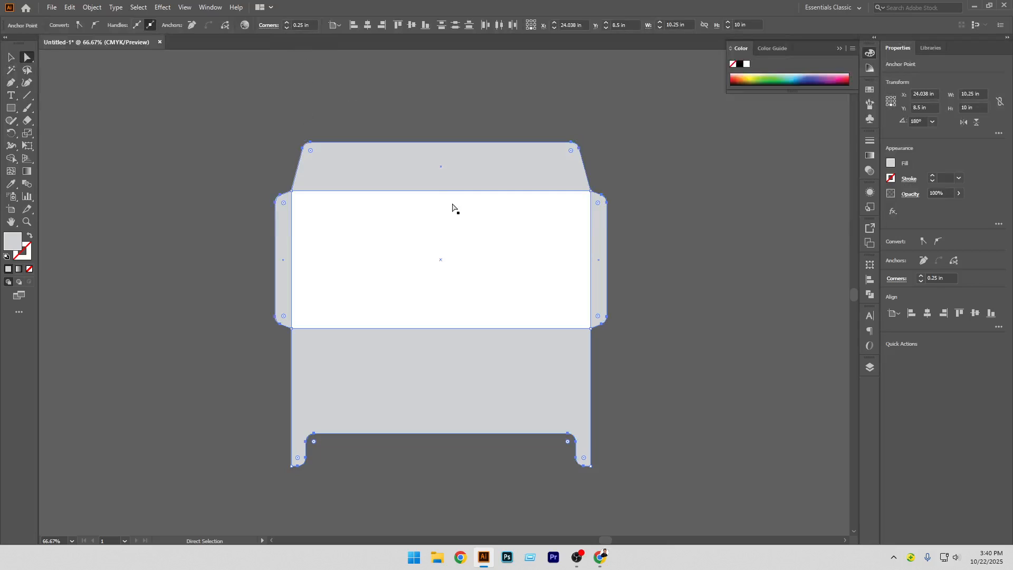
key("v")
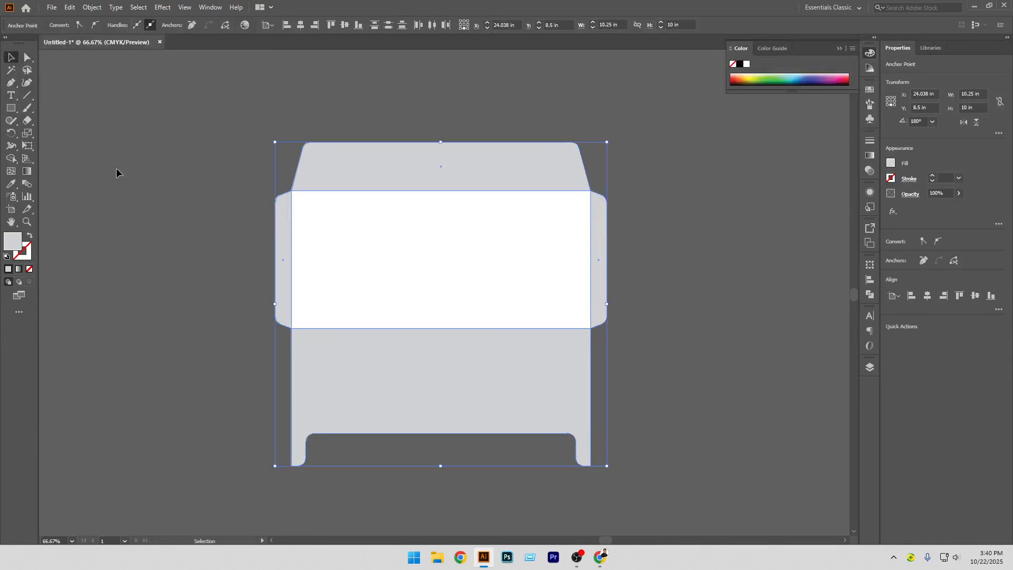
left_click(132, 189)
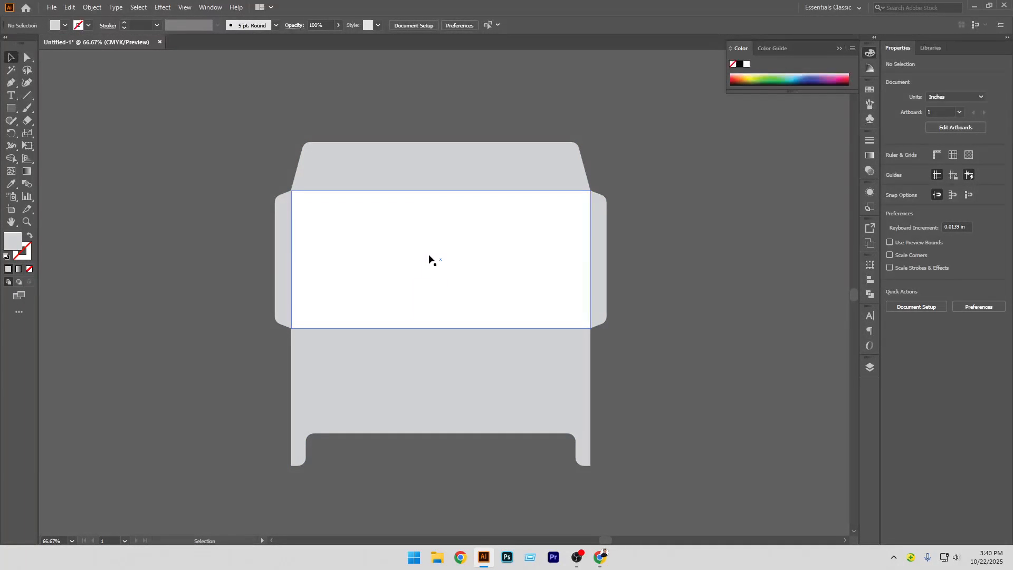
scroll(425, 252, "down", 1)
scroll(459, 314, "right", 2)
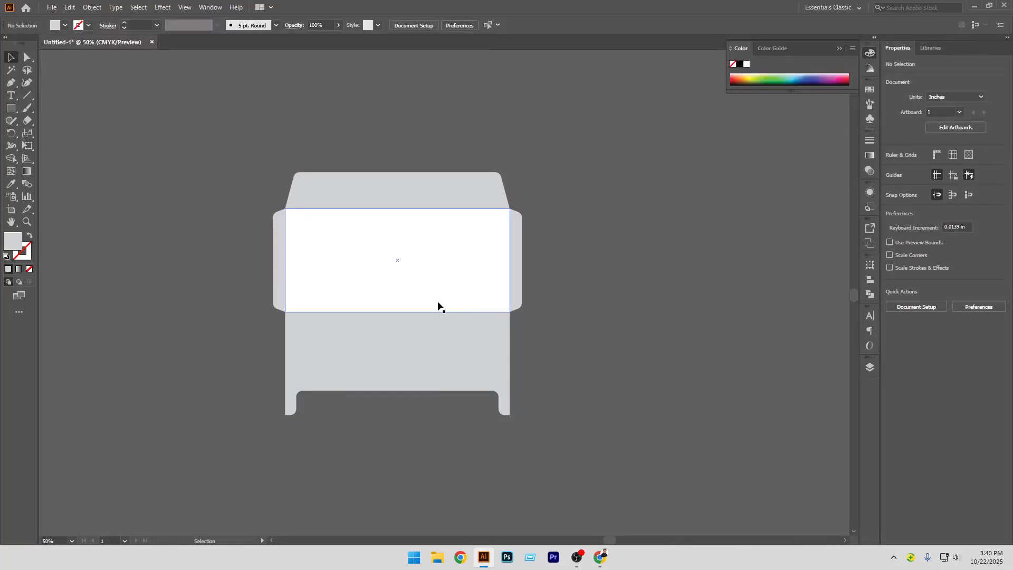
scroll(452, 342, "down", 1)
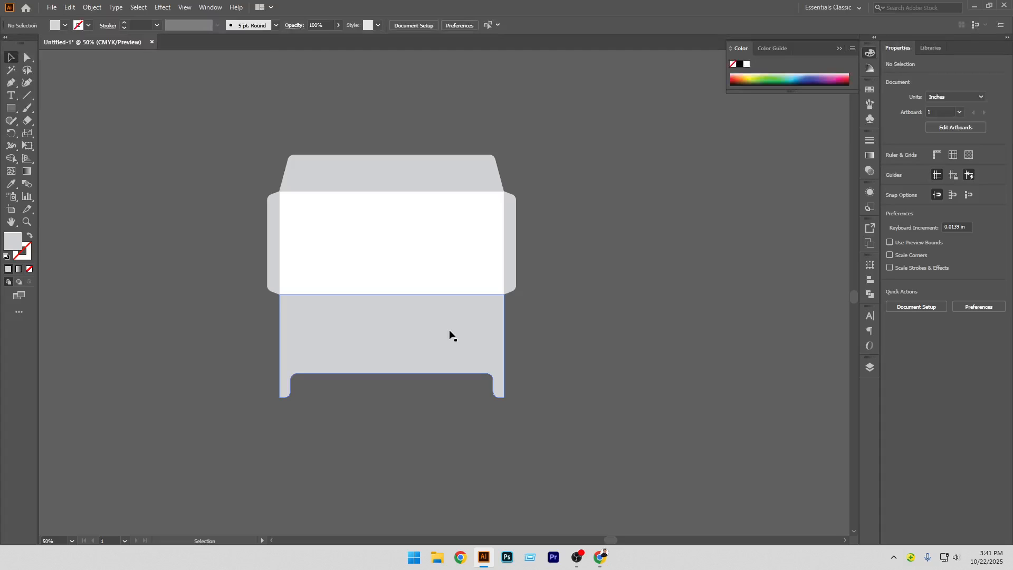
Open the Layers panel and inspect the layer in outline view and with its contents expanded
left_click(870, 368)
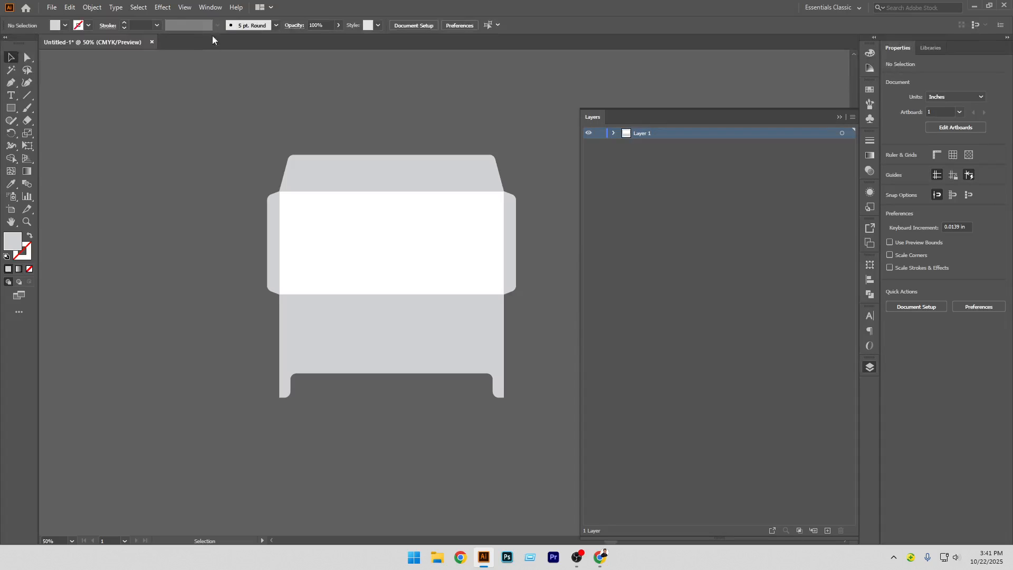
left_click(210, 7)
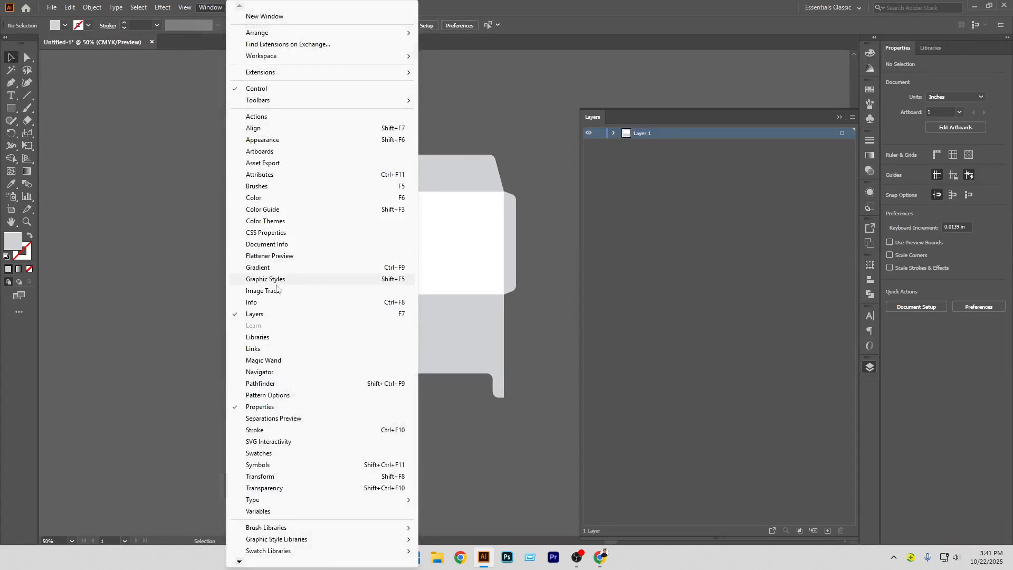
left_click(543, 154)
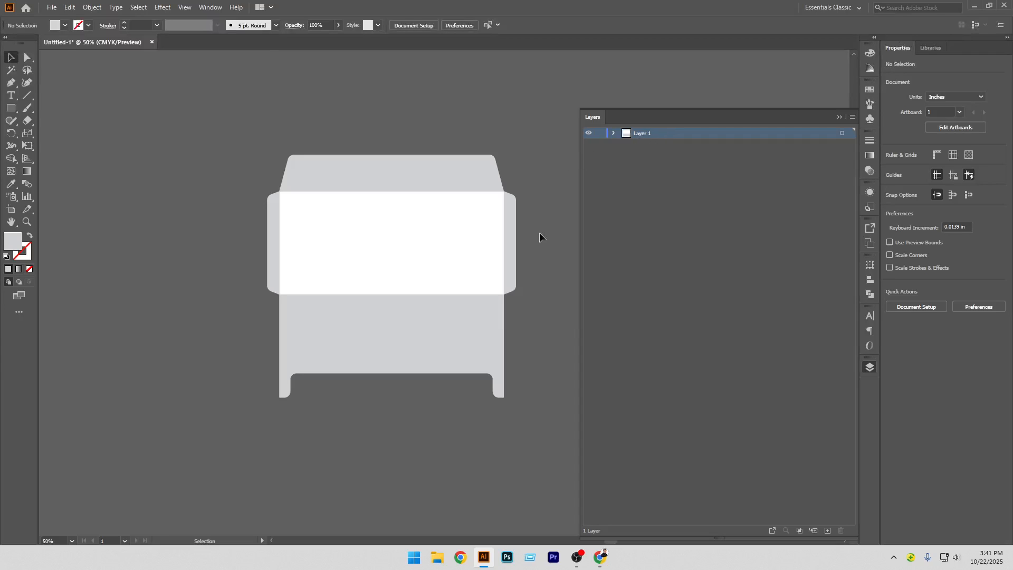
left_click(589, 135, "ctrl")
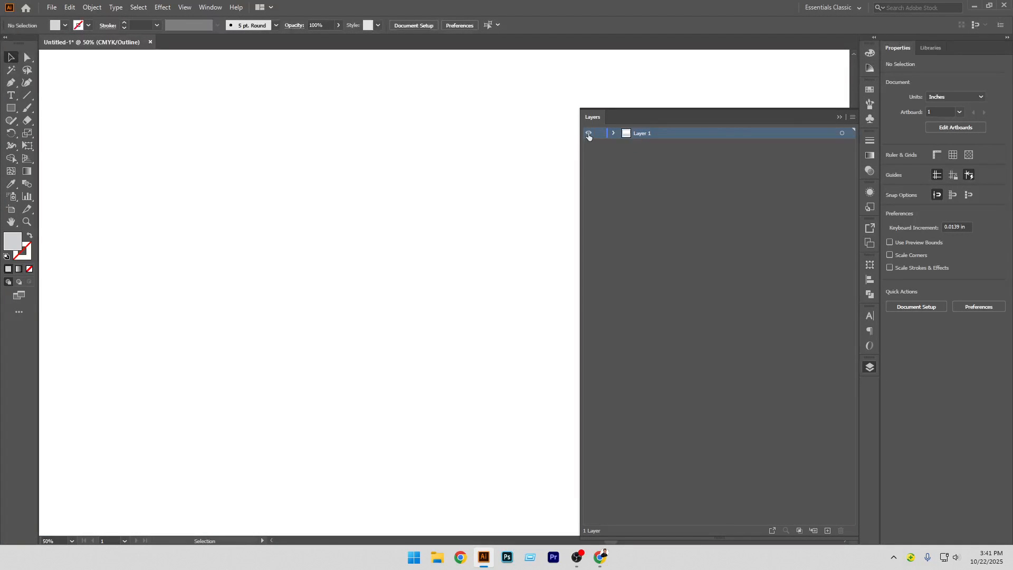
left_click(589, 135, "ctrl")
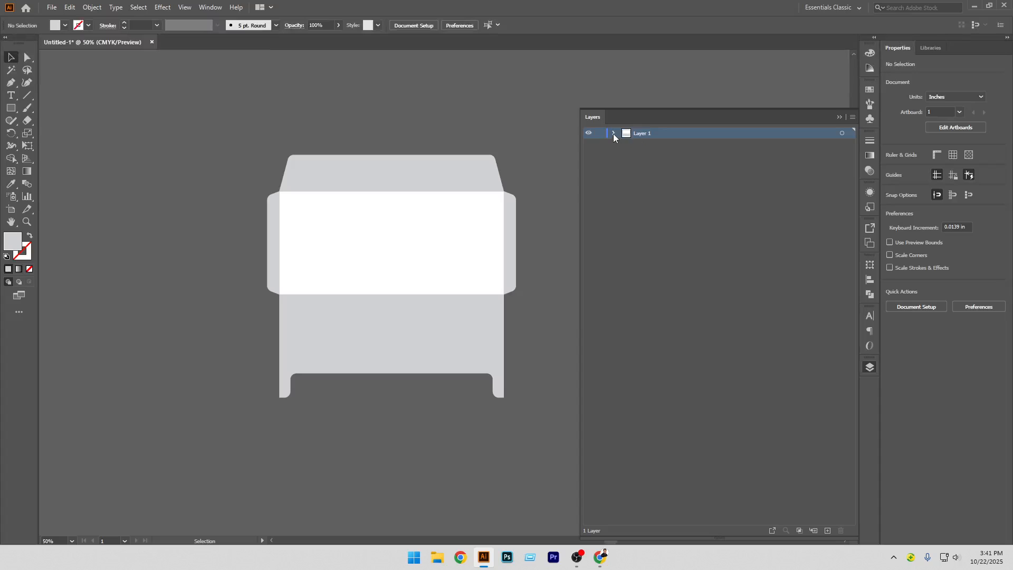
left_click(614, 135)
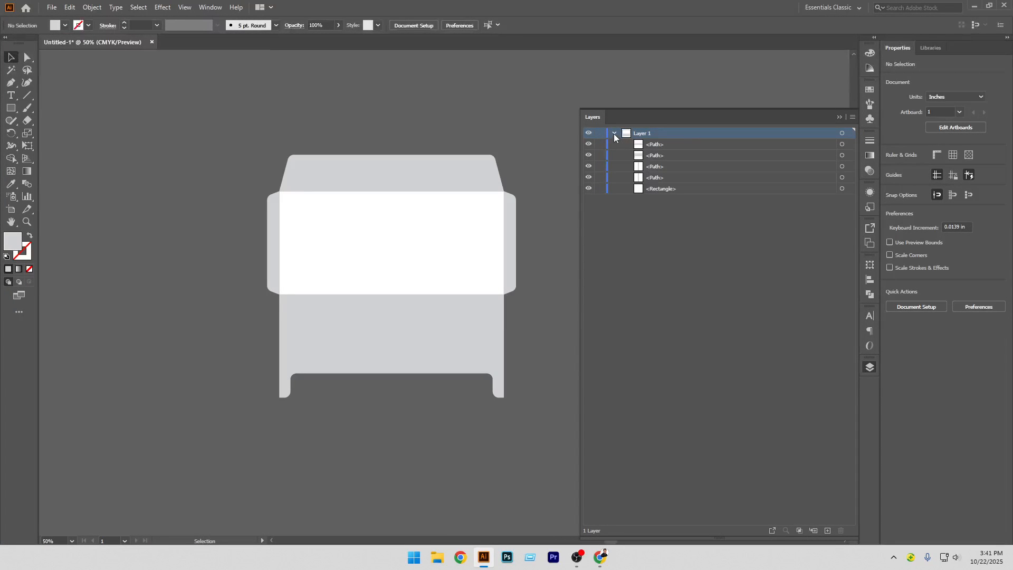
left_click(613, 134)
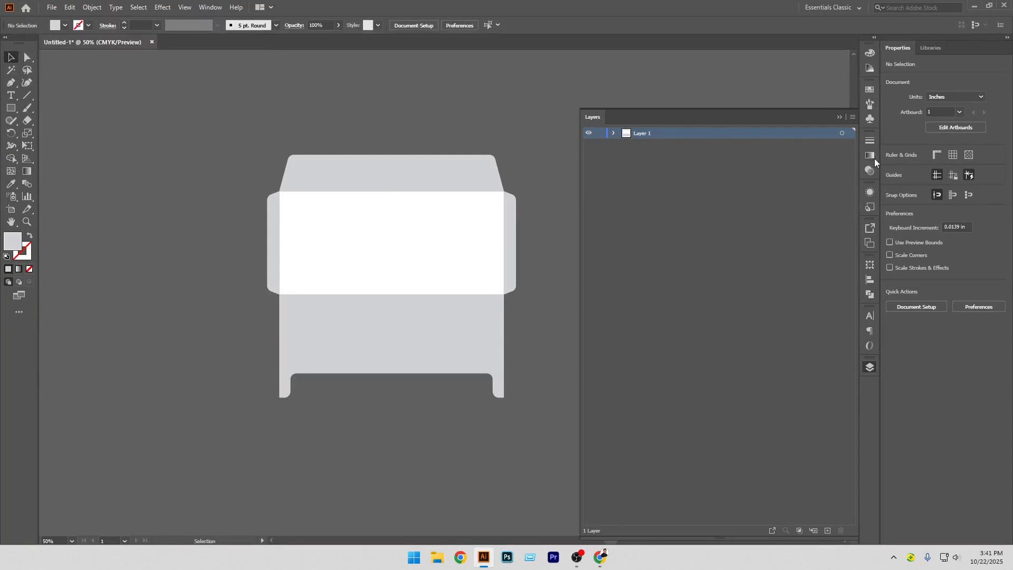
left_click(843, 135)
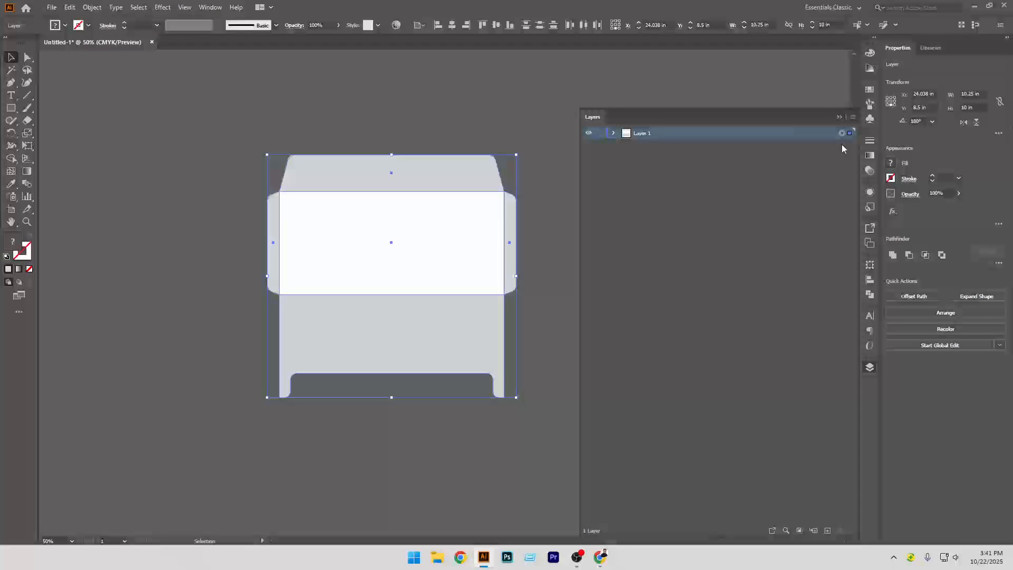
double_click(642, 134)
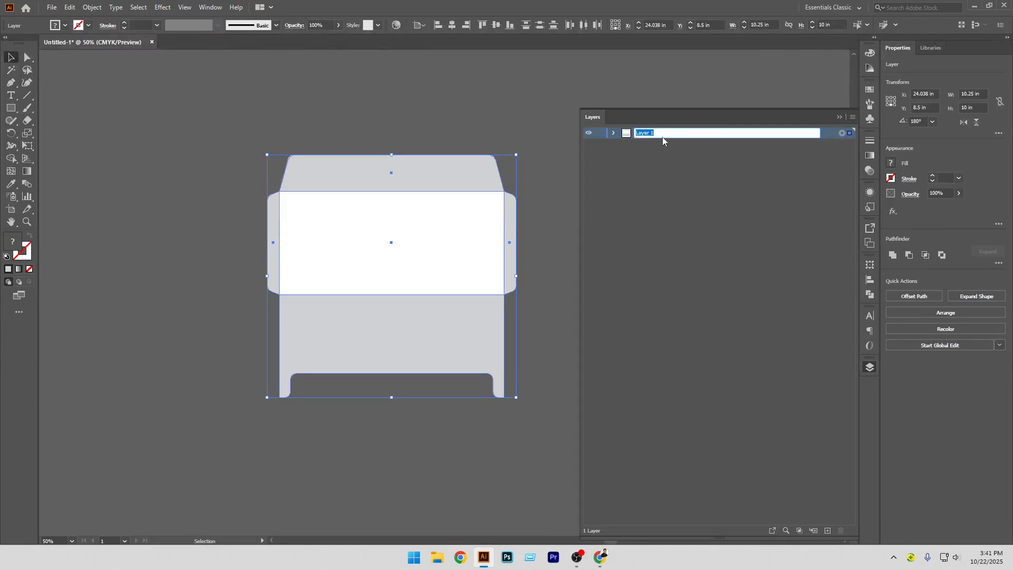
left_click(711, 145)
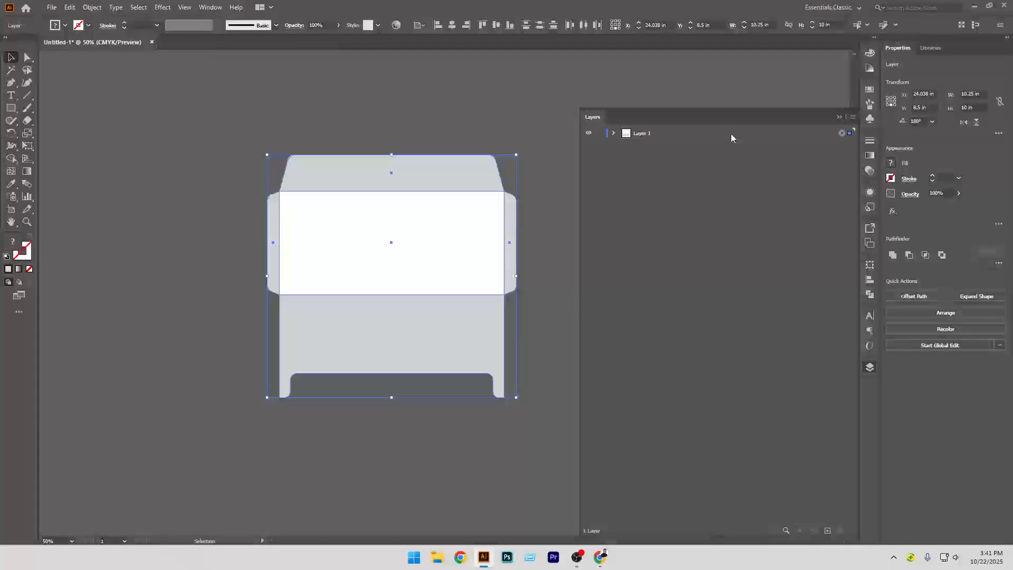
double_click(731, 134)
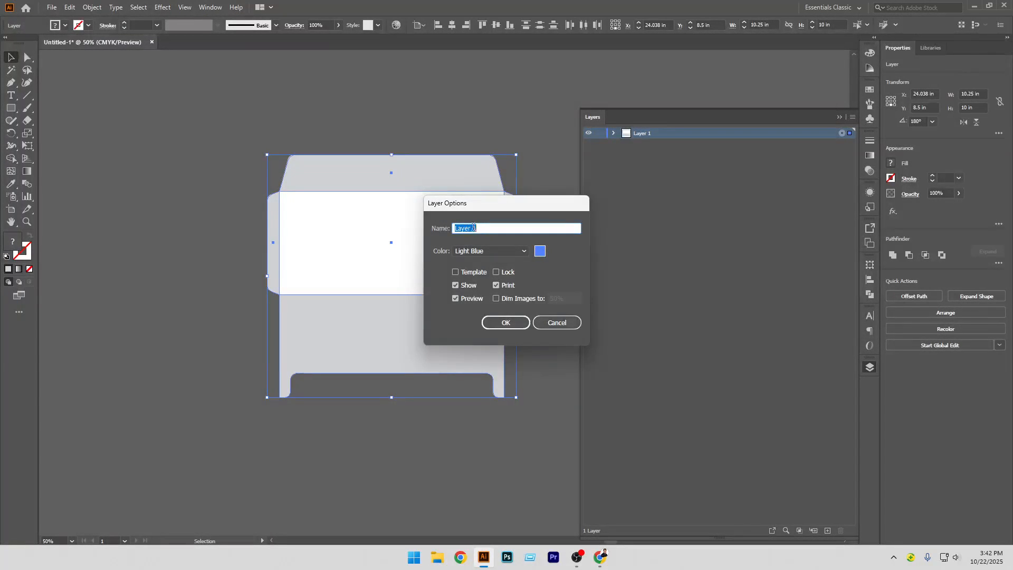
left_click(557, 322)
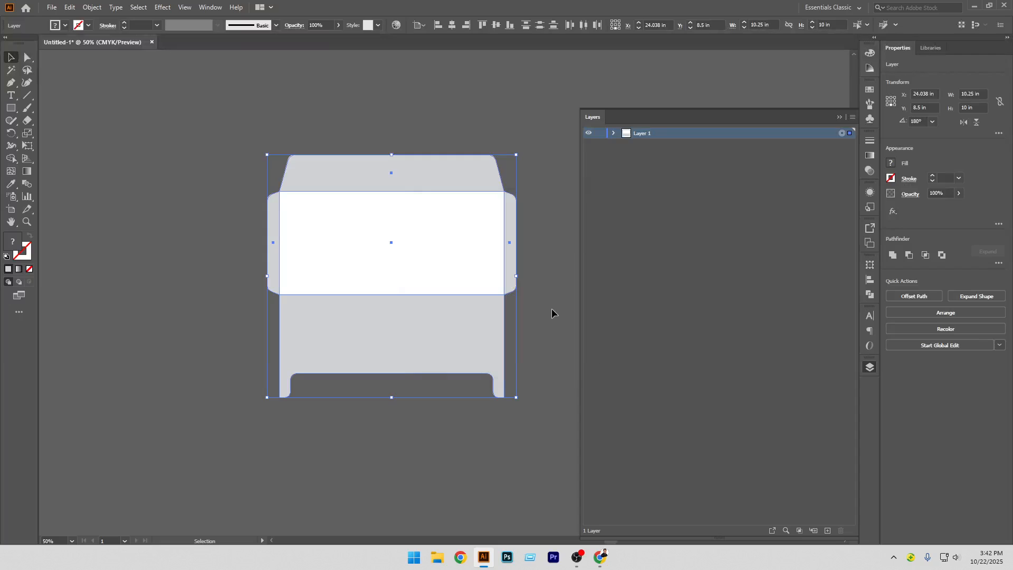
Expand Layer 1 and set the Layers panel row size to 100 pixels
left_click(614, 135)
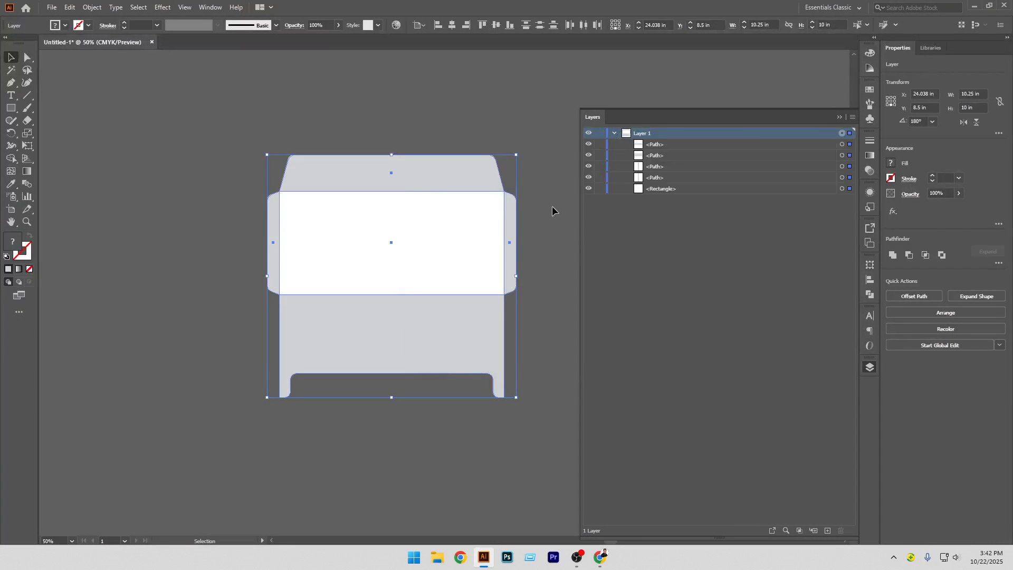
left_click(552, 205)
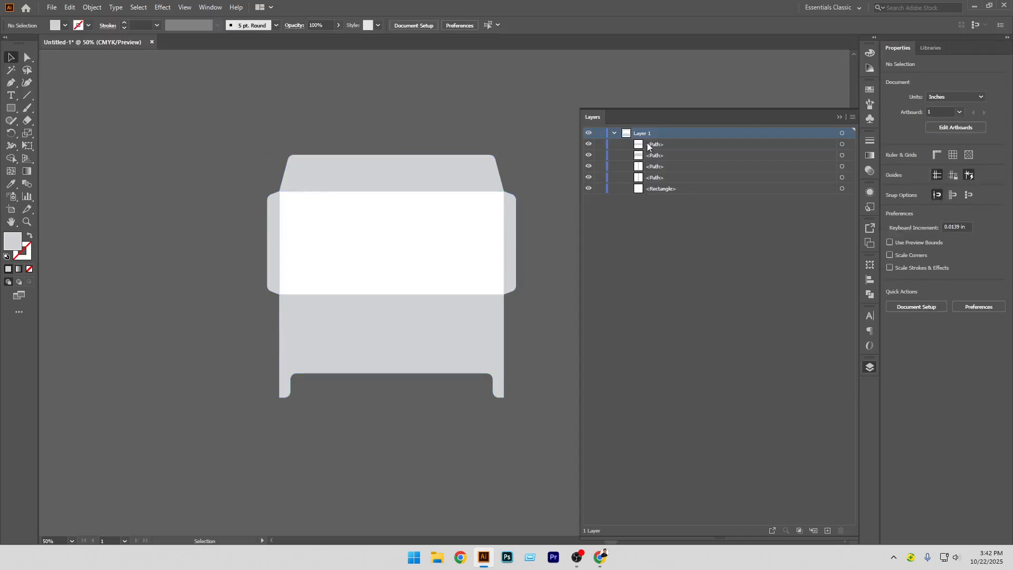
left_click(853, 118)
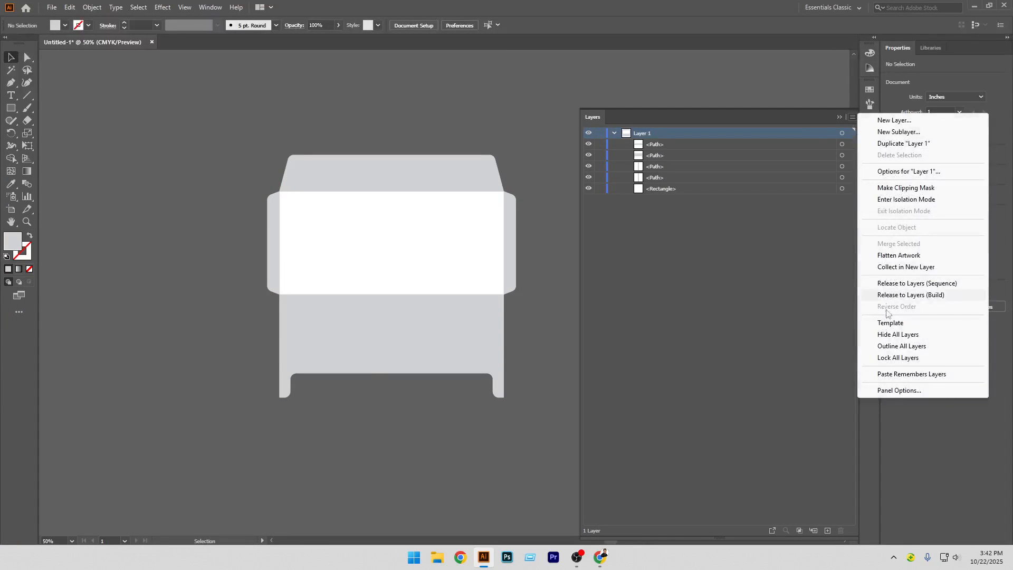
left_click(897, 391)
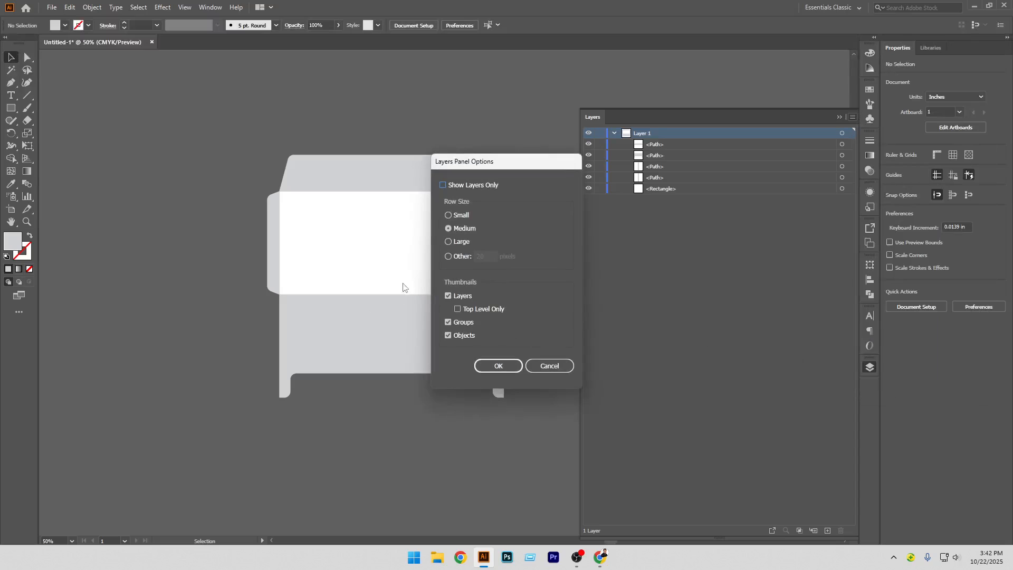
left_click(448, 256)
type("100")
key("Return")
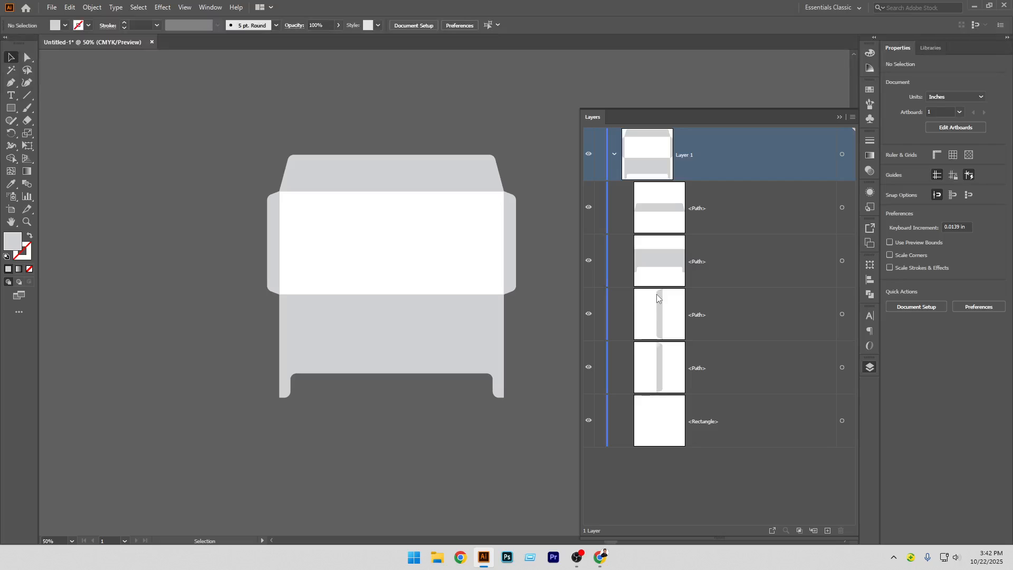
Select the top flap and rename its path to Cover in the Layers panel
left_click(430, 181)
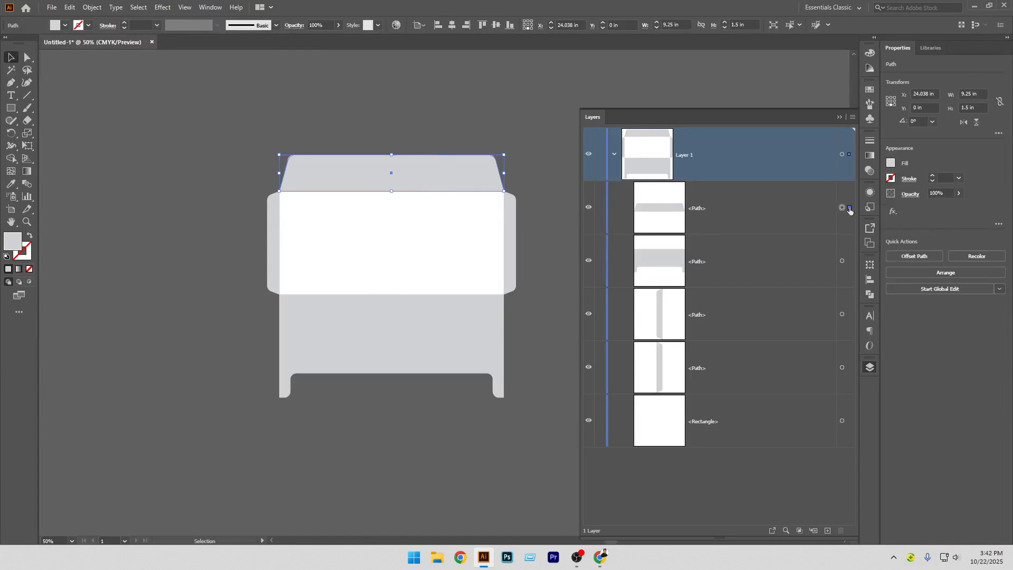
double_click(702, 208)
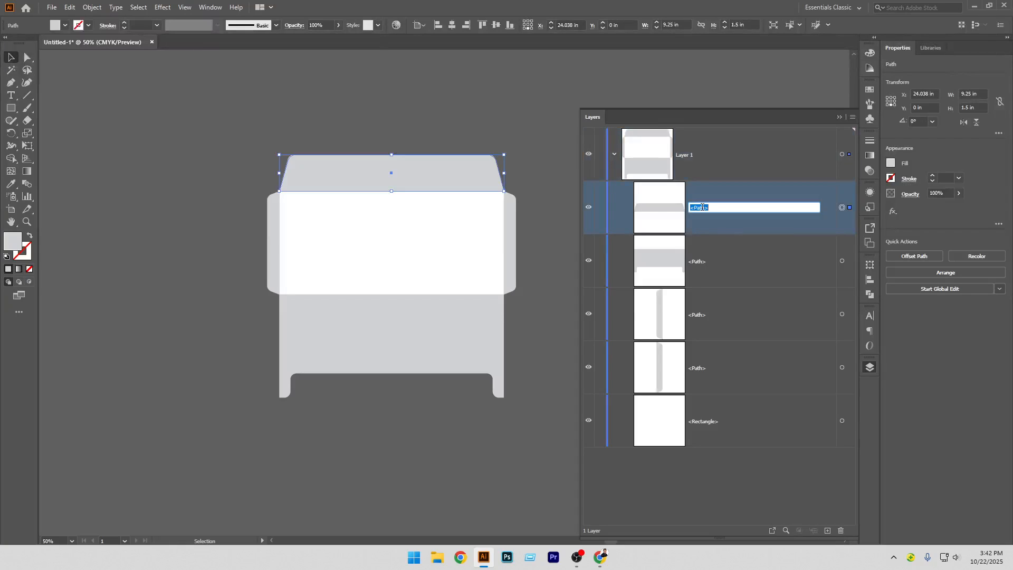
type("cover")
key("Return")
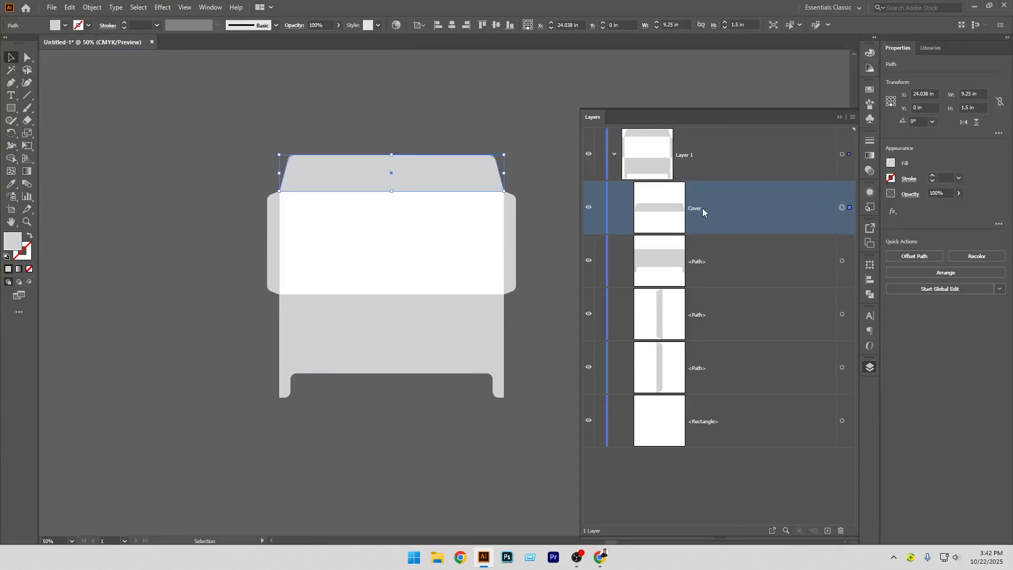
Select the white front rectangle and rename it Front
left_click(483, 233)
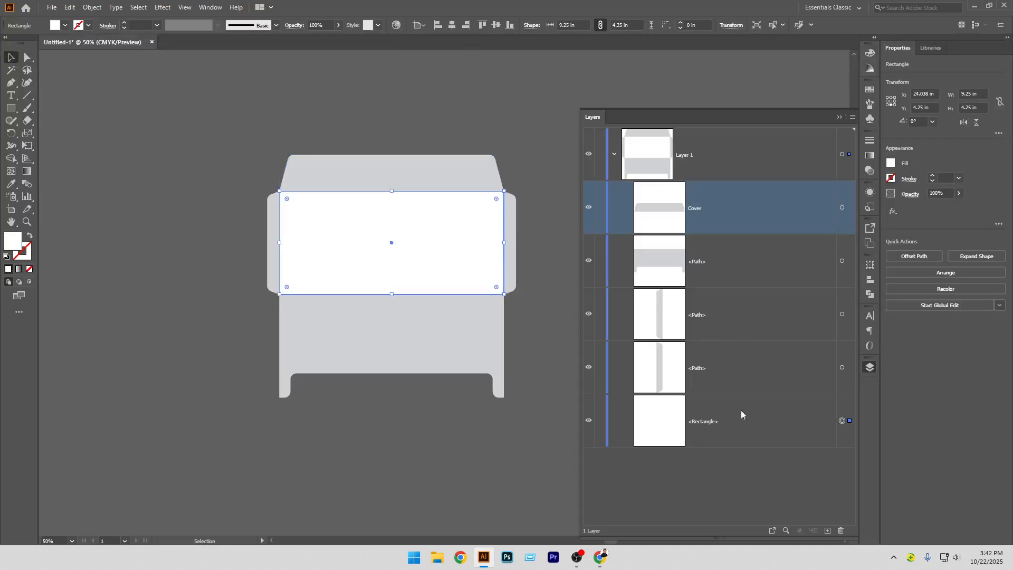
left_click(711, 422)
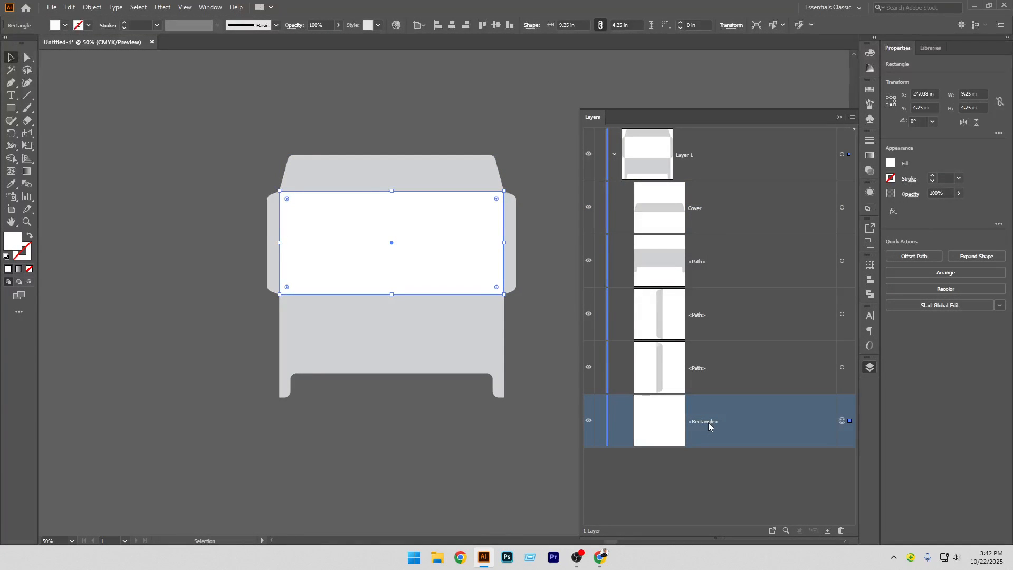
double_click(706, 421)
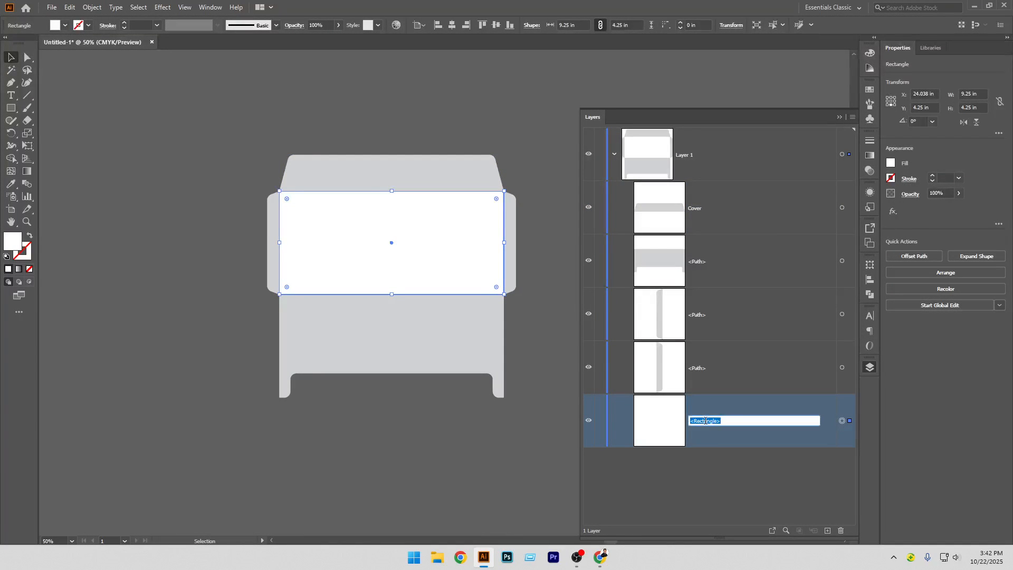
type("Front")
key("Return")
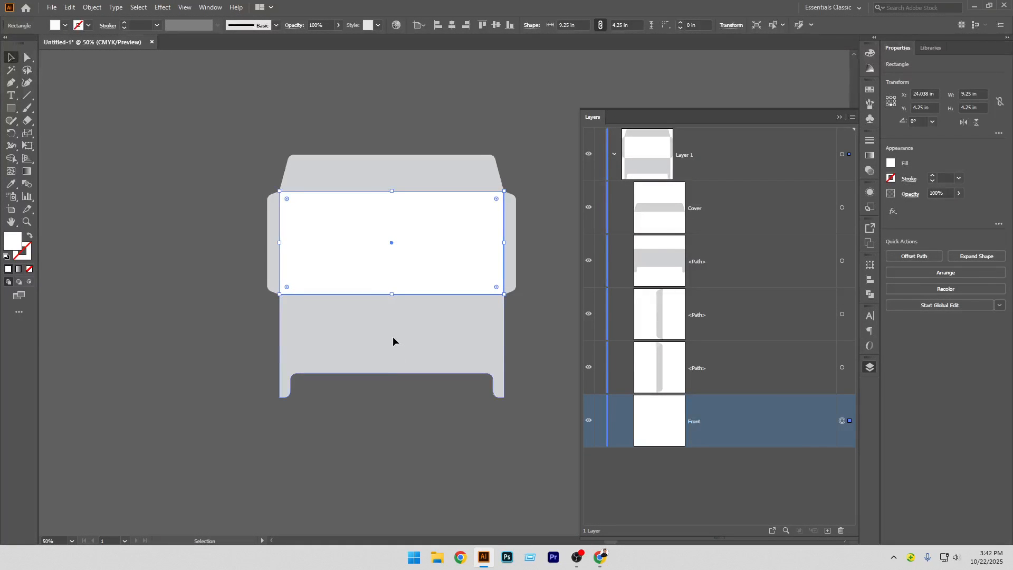
Select the bottom flap with tabs and rename its path to Back
left_click(426, 363)
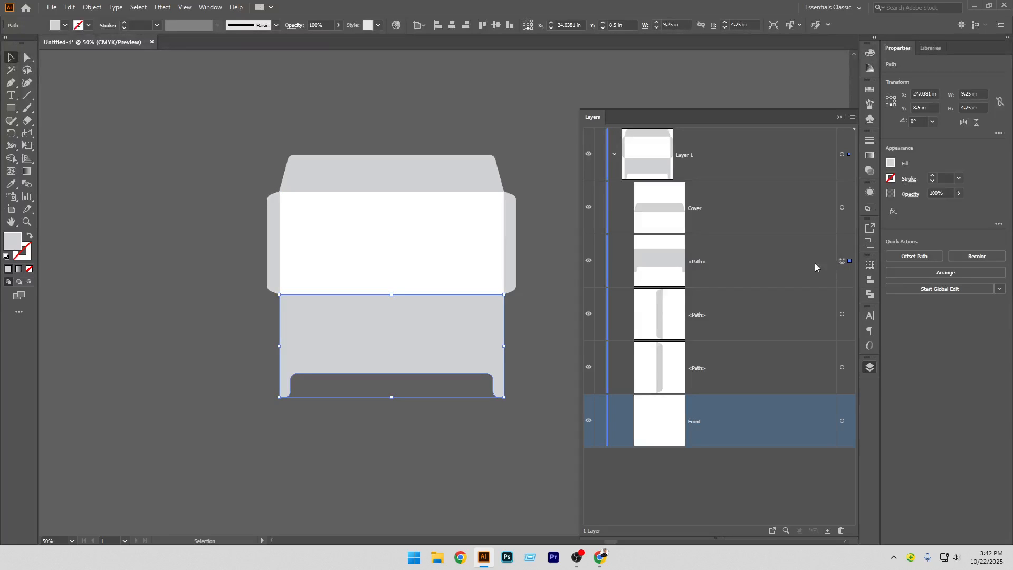
left_click(700, 260)
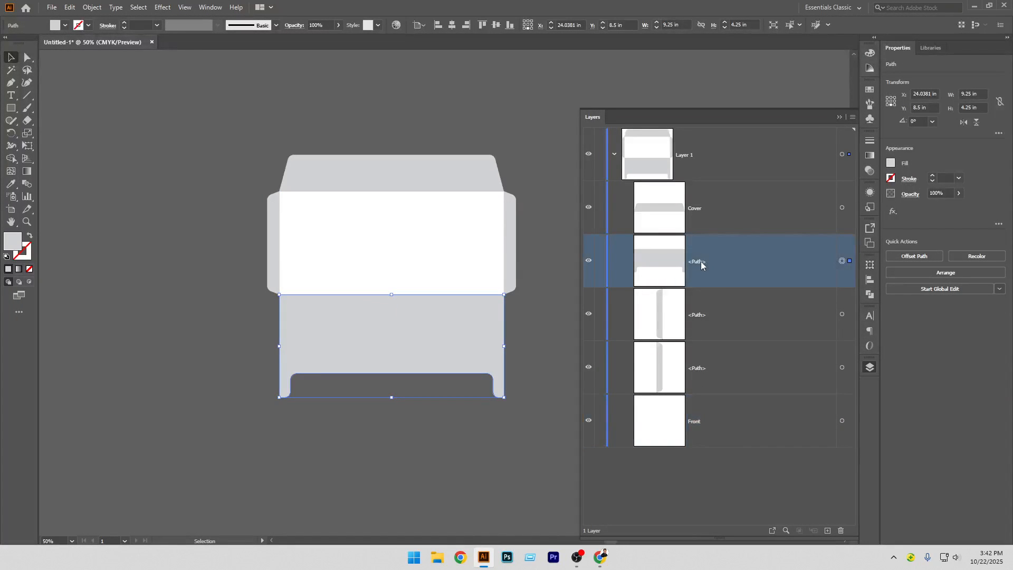
double_click(701, 262)
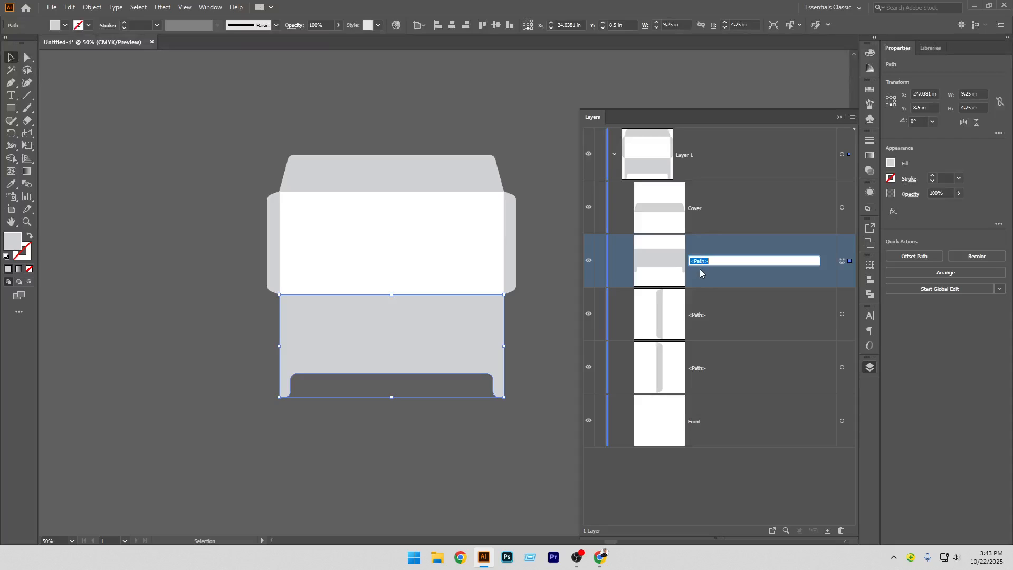
type("Back")
key("Return")
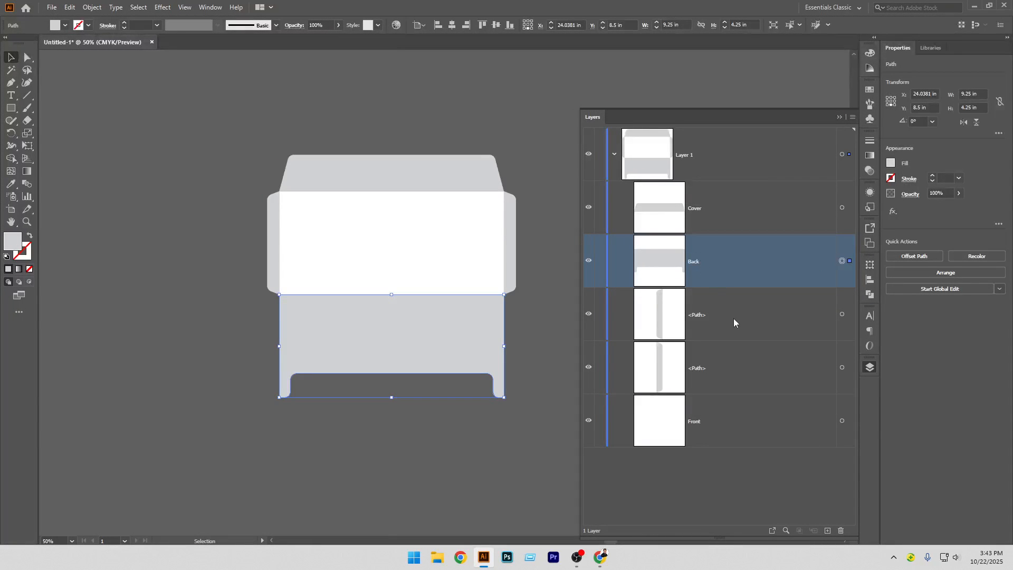
Select the right side flap and rename its path to ADH 1
left_click(511, 256)
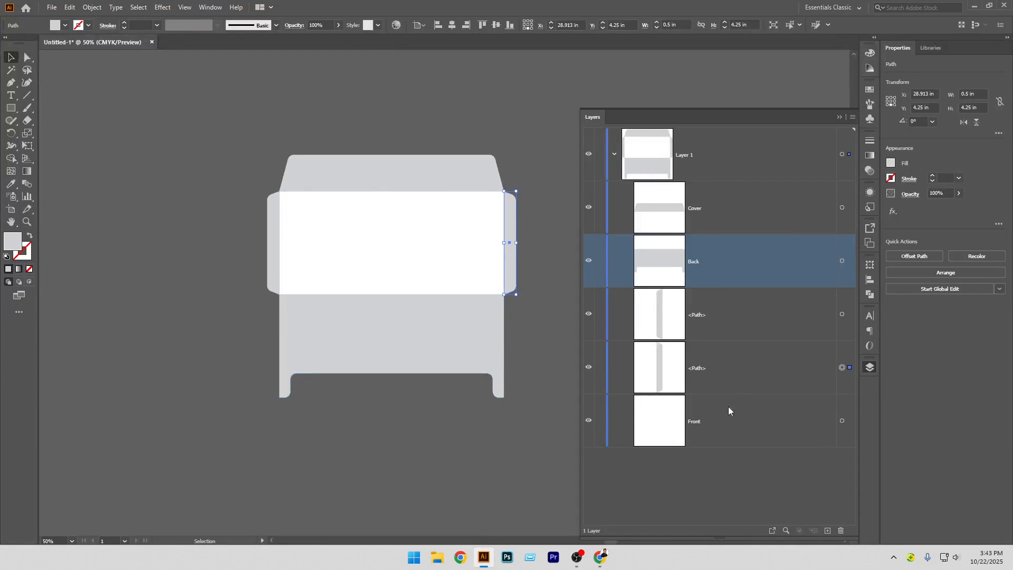
left_click(695, 369)
double_click(697, 367)
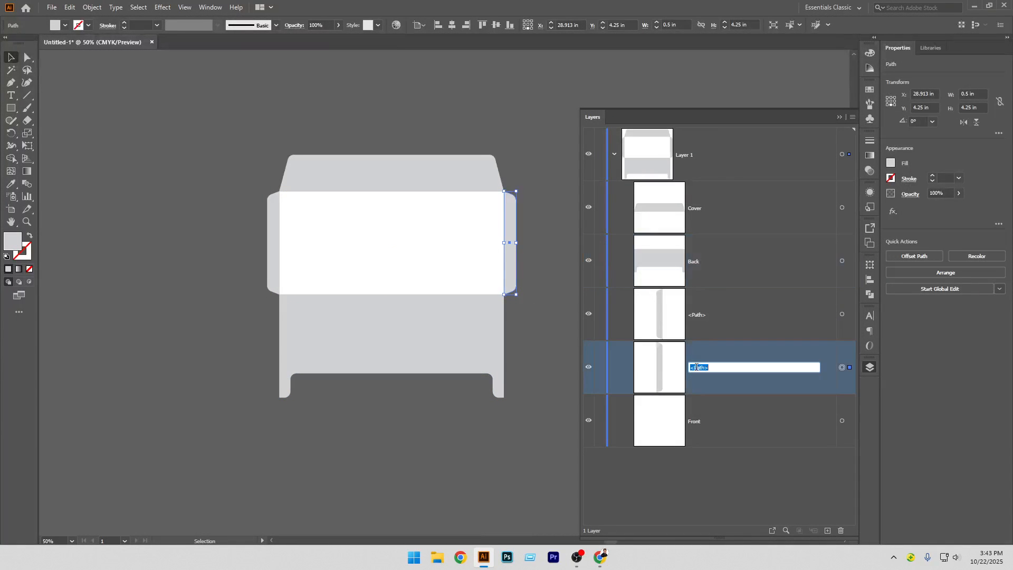
type("ADH 1")
key("Return")
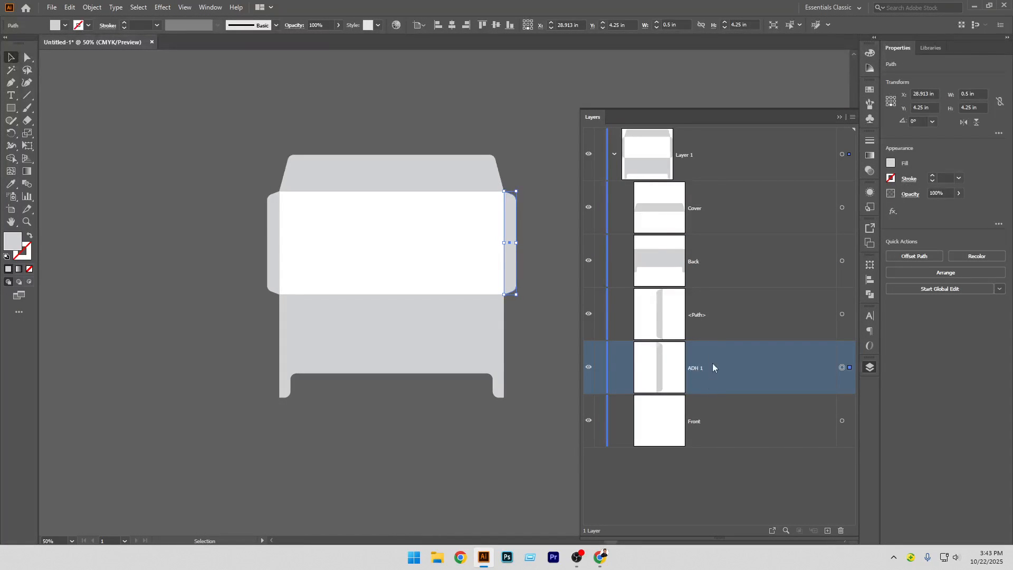
Select the left side flap and rename its path to ADH 2
left_click(268, 227)
left_click(702, 315)
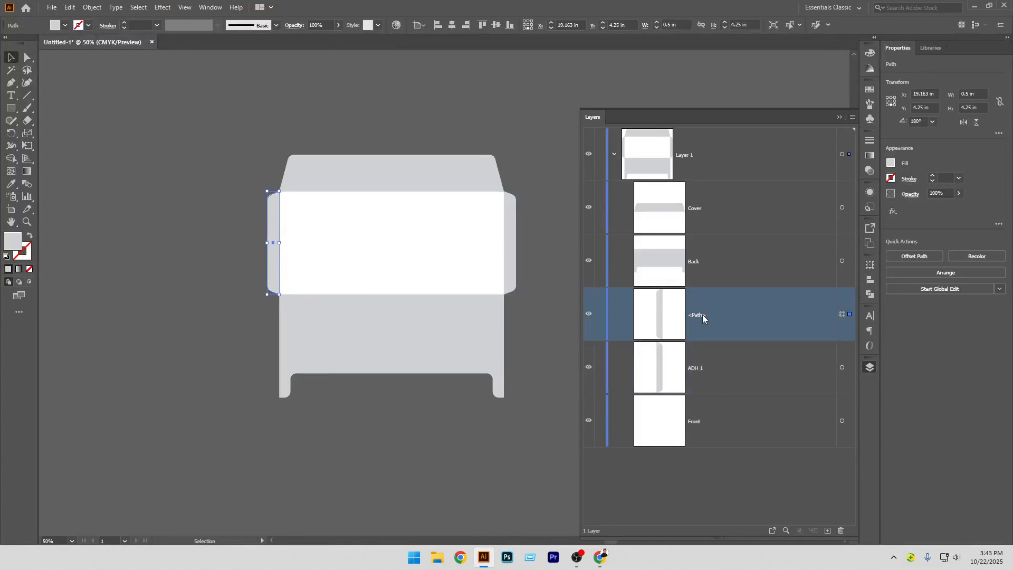
double_click(701, 314)
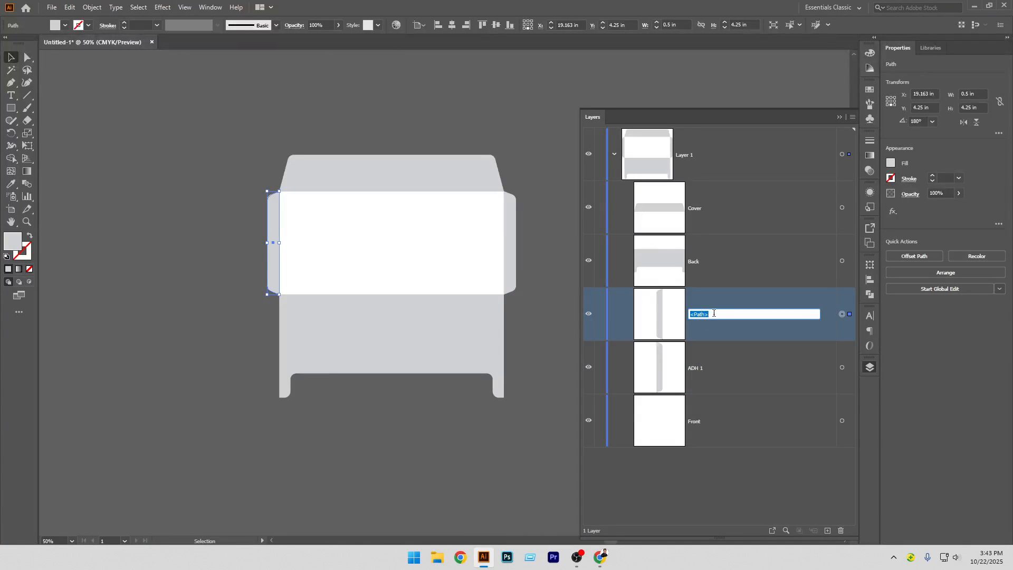
type("ADH 2")
key("Return")
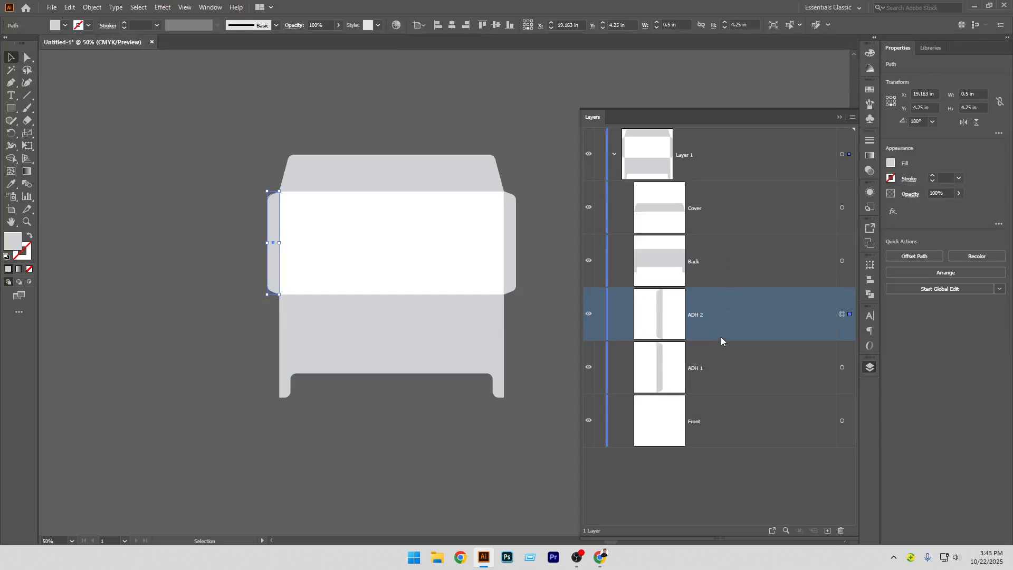
Select all the envelope pieces and group them together
left_click(384, 446)
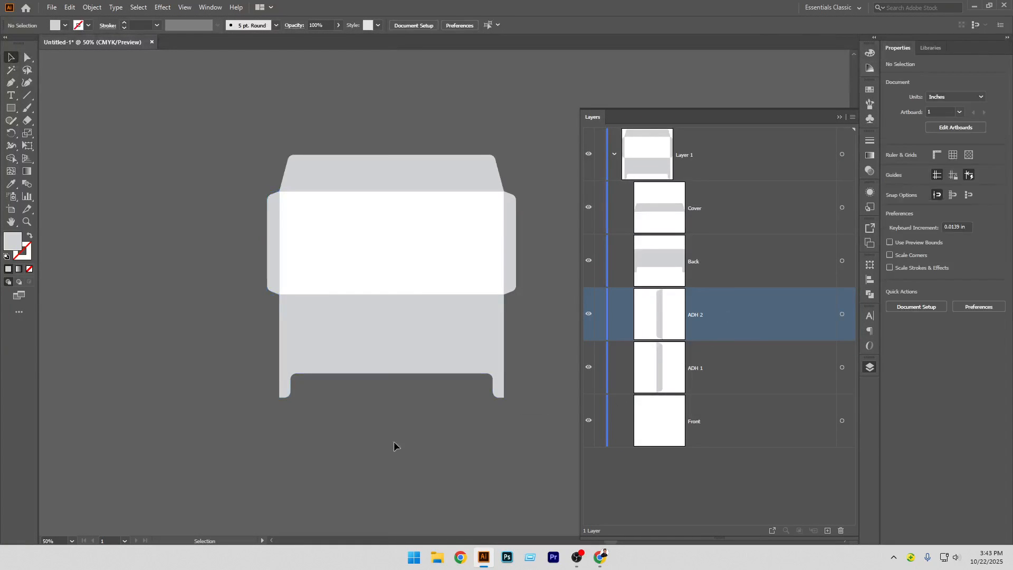
scroll(387, 432, "right", 2)
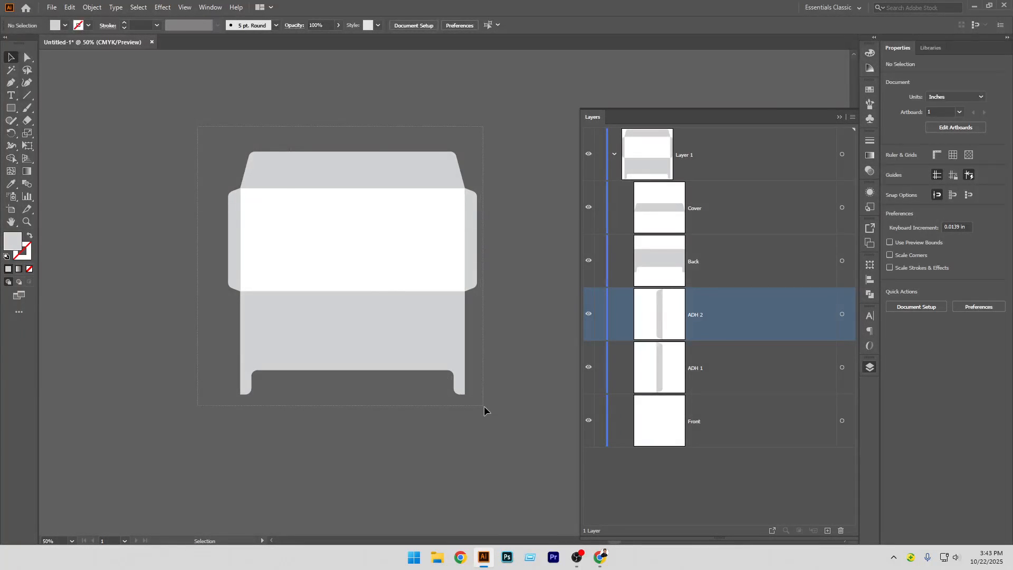
key("ctrl+a")
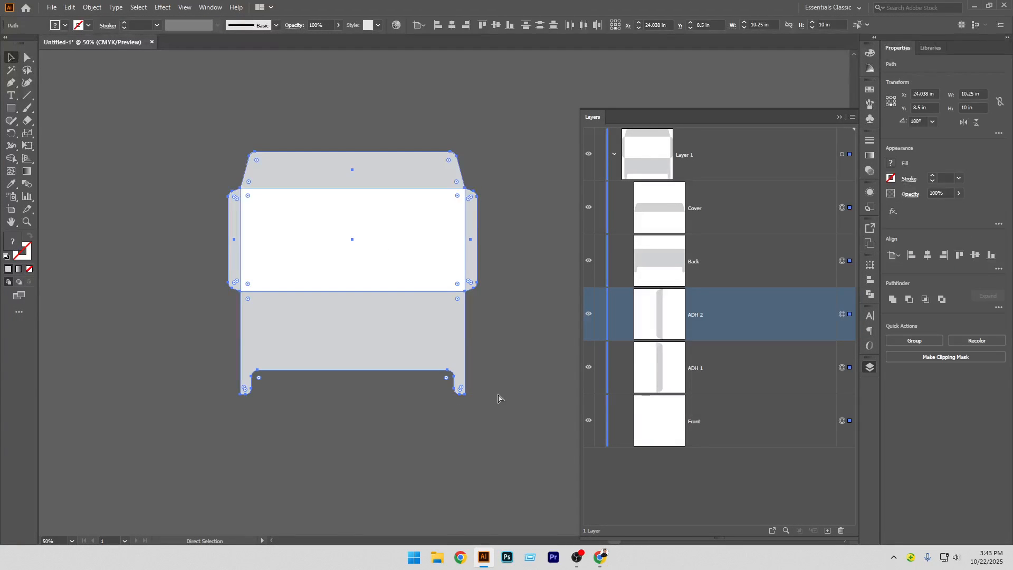
key("ctrl+g")
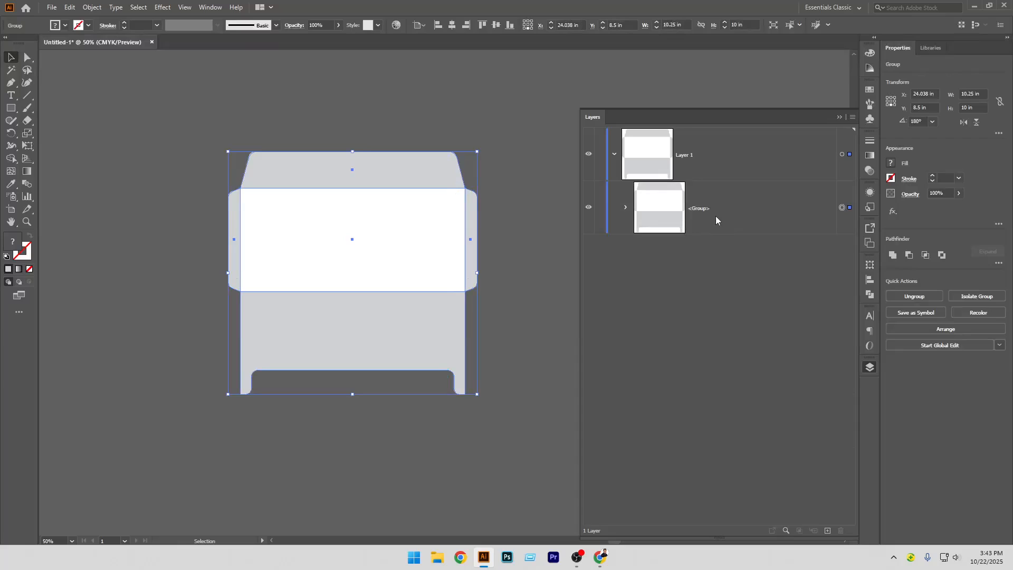
Rename the new group Base Shapes
left_click(698, 210)
double_click(699, 210)
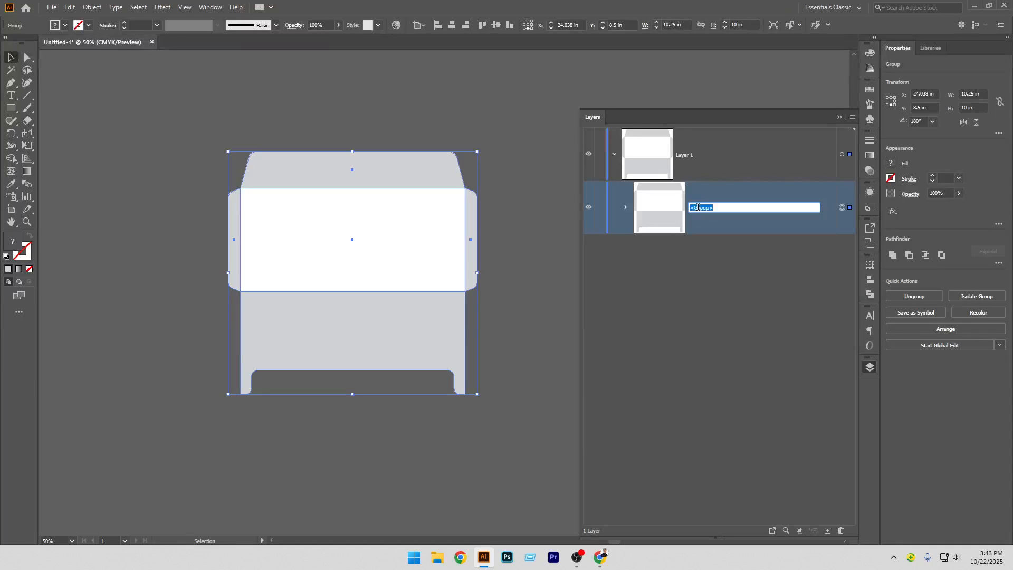
type("Base Shapes")
key("Return")
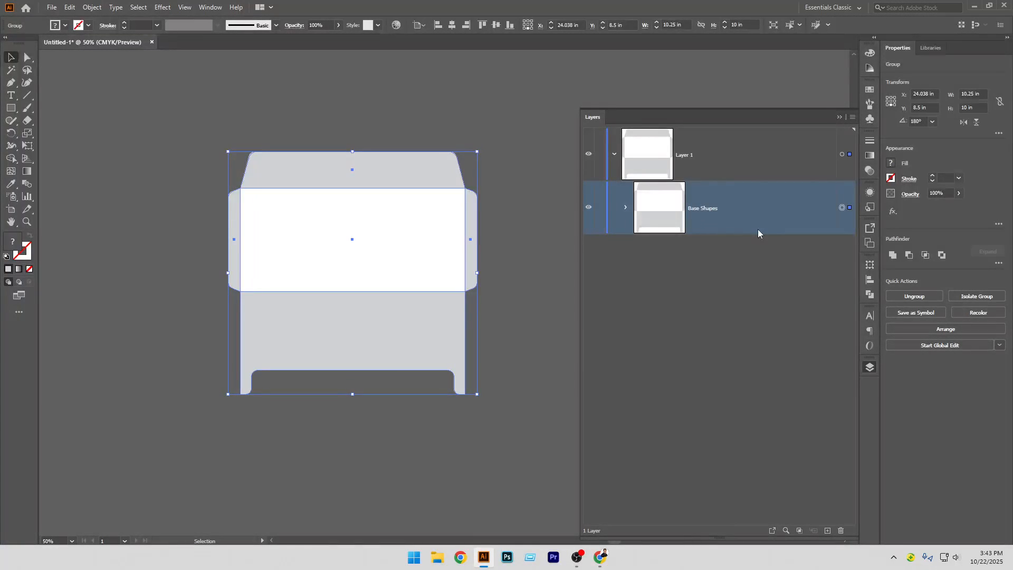
Copy the Base Shapes group, paste it in front, and ungroup the pasted copy
key("ctrl+c")
key("ctrl+f")
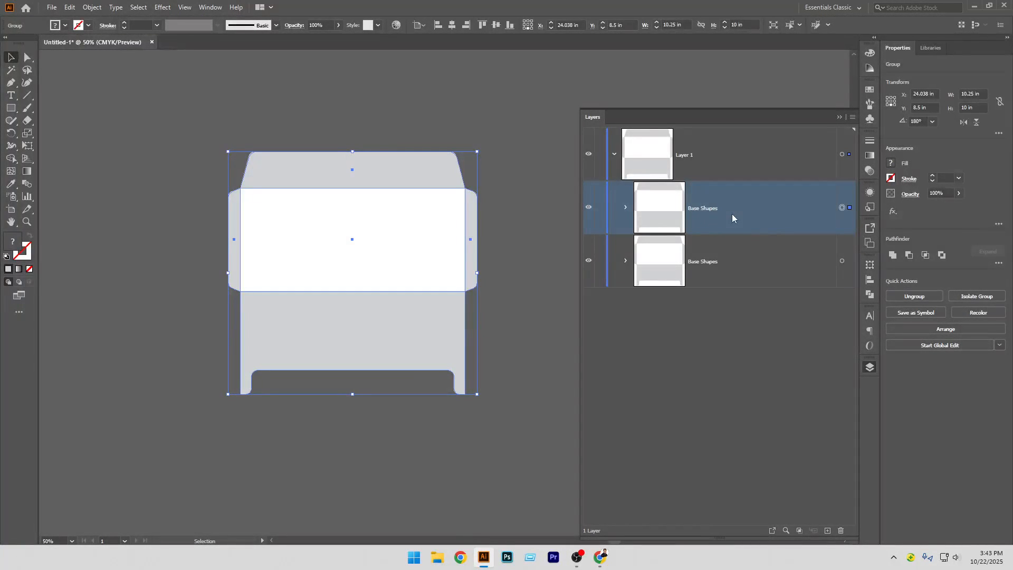
key("ctrl+shift+g")
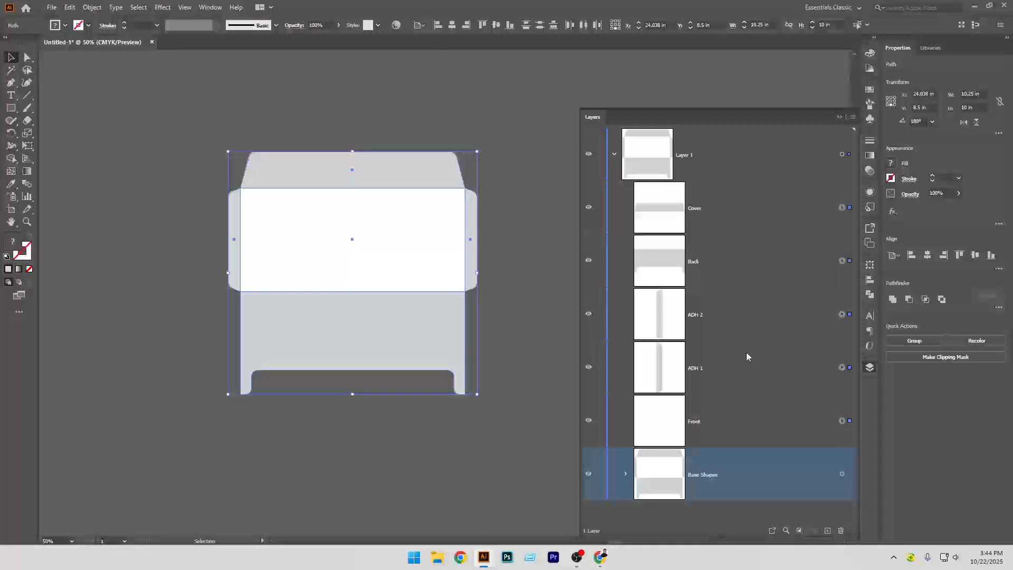
Merge the pasted envelope pieces into one single outline with the Shape Builder tool
left_click(10, 160)
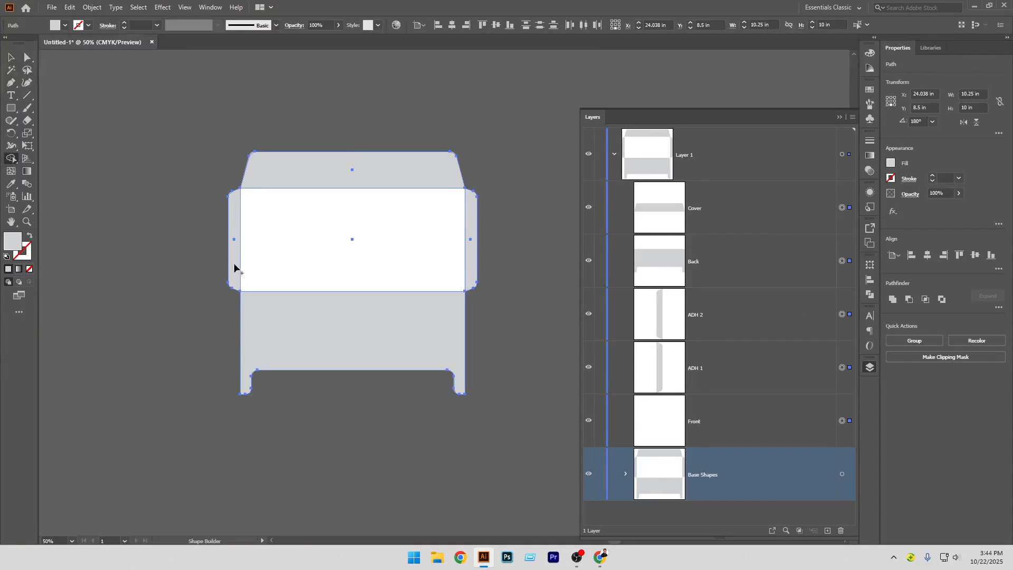
mouse_move(334, 172)
left_mouse_down()
mouse_move(322, 199)
mouse_move(241, 224)
mouse_move(407, 228)
mouse_move(462, 250)
mouse_move(460, 267)
mouse_move(410, 312)
left_mouse_up()
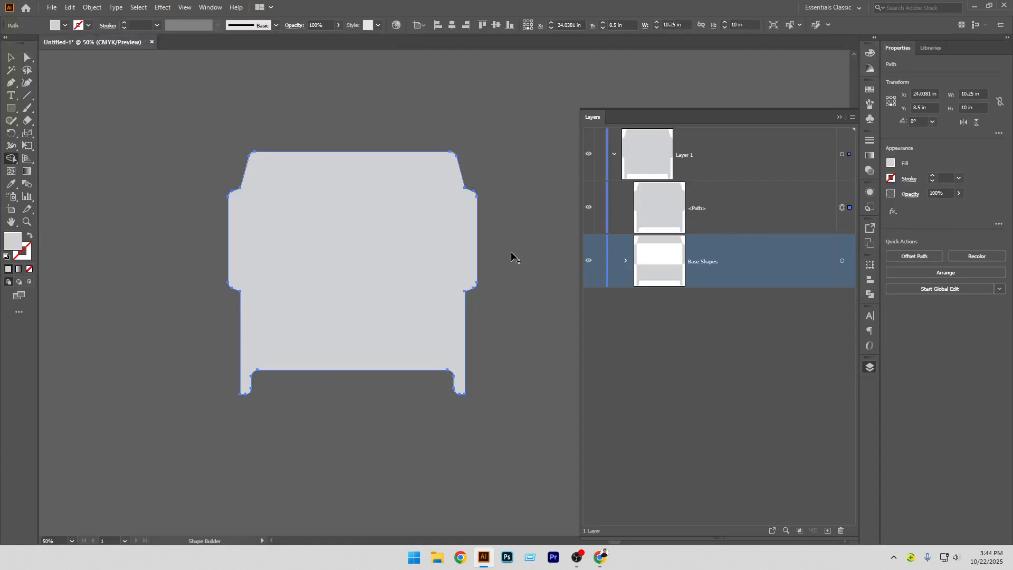
left_click_drag(336, 238, 377, 337)
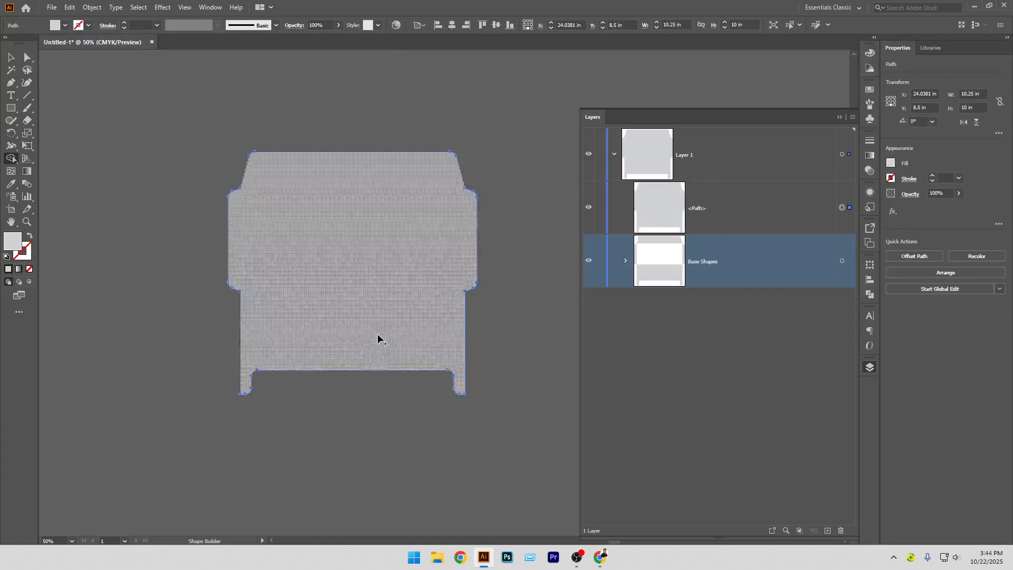
left_click(12, 57)
left_click(150, 266)
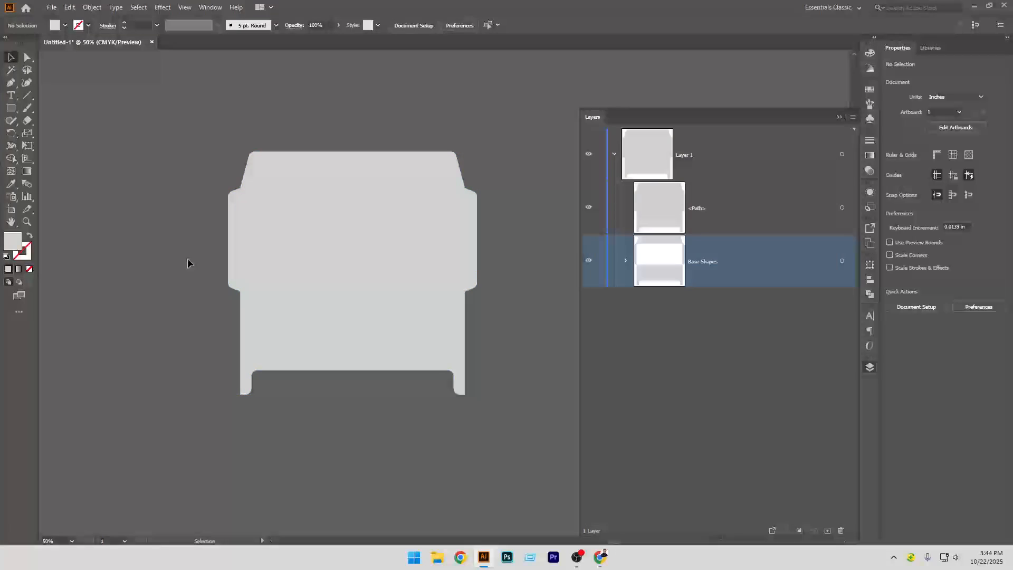
Create a new artboard fitted to the merged envelope outline
left_click(289, 215)
left_click(16, 211)
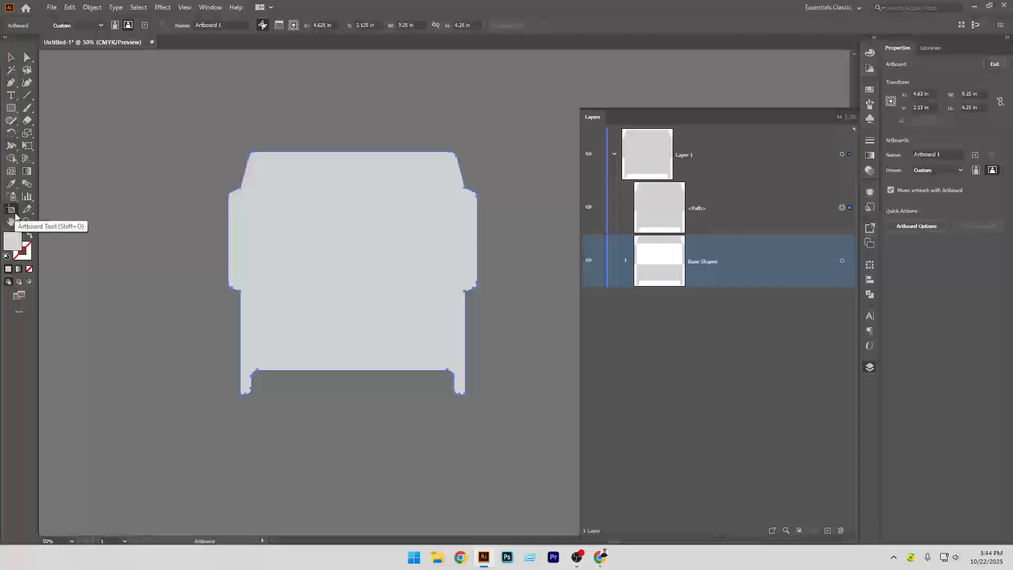
left_click(299, 221)
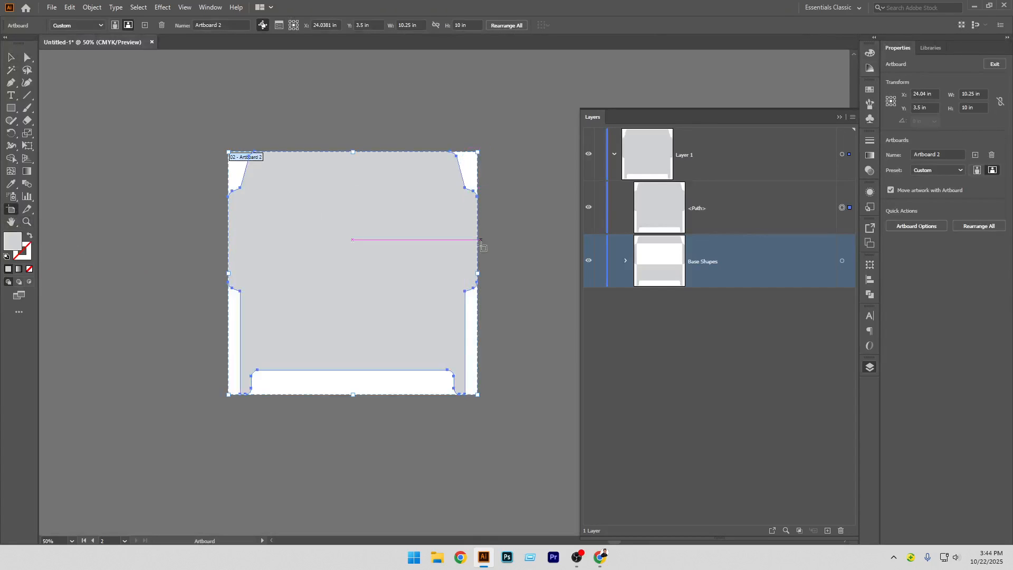
left_click(10, 57)
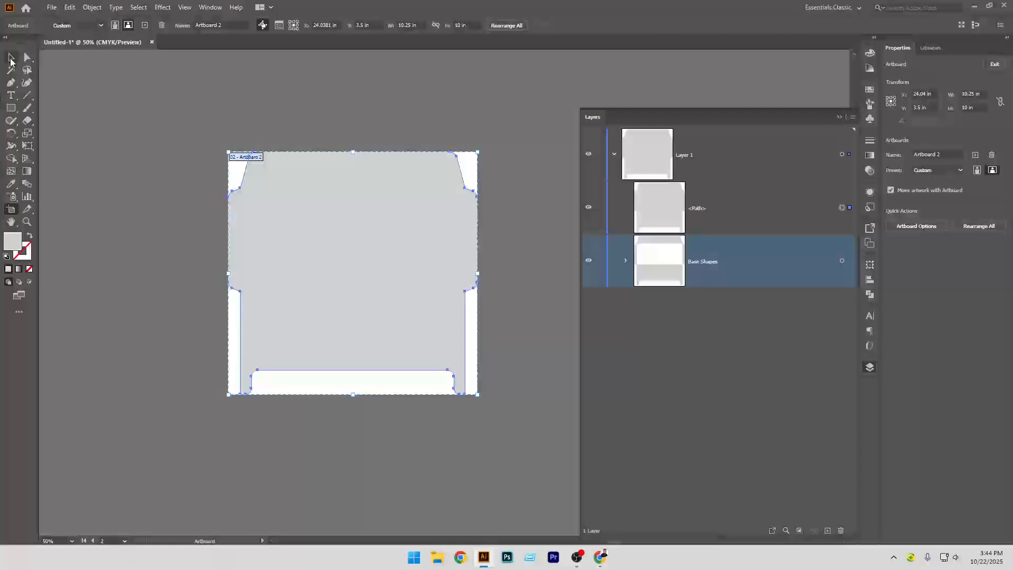
Try moving the merged outline off the artboard and toggling the Base Shapes visibility, then undo those changes
left_click(170, 285)
left_click(429, 282)
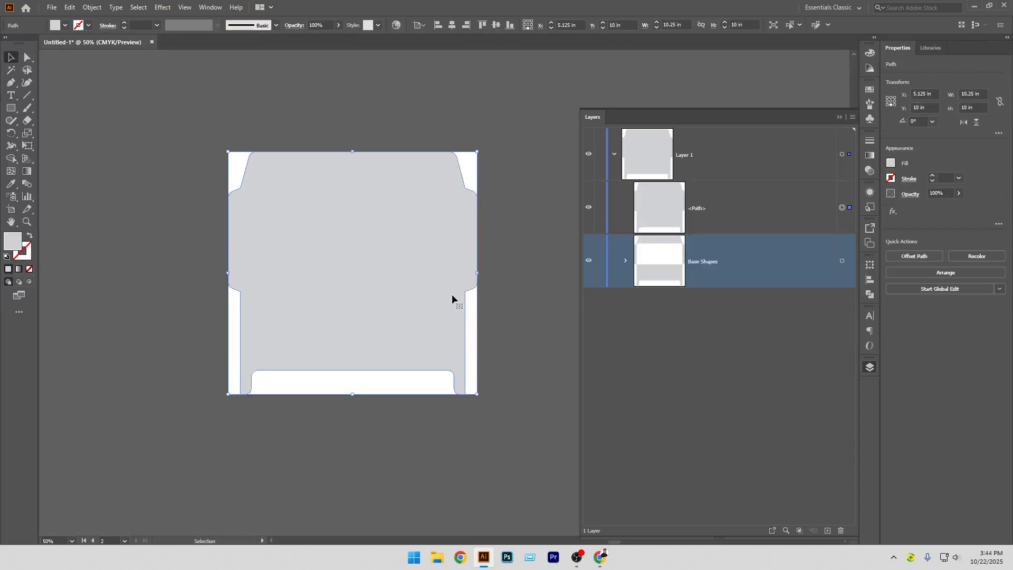
left_click_drag(397, 265, 363, 364)
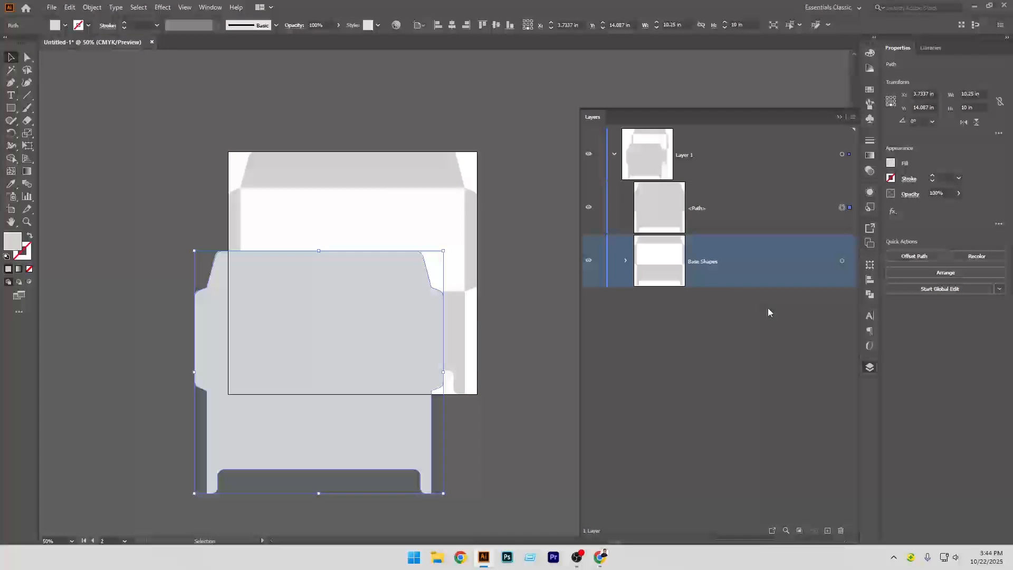
left_click(589, 263)
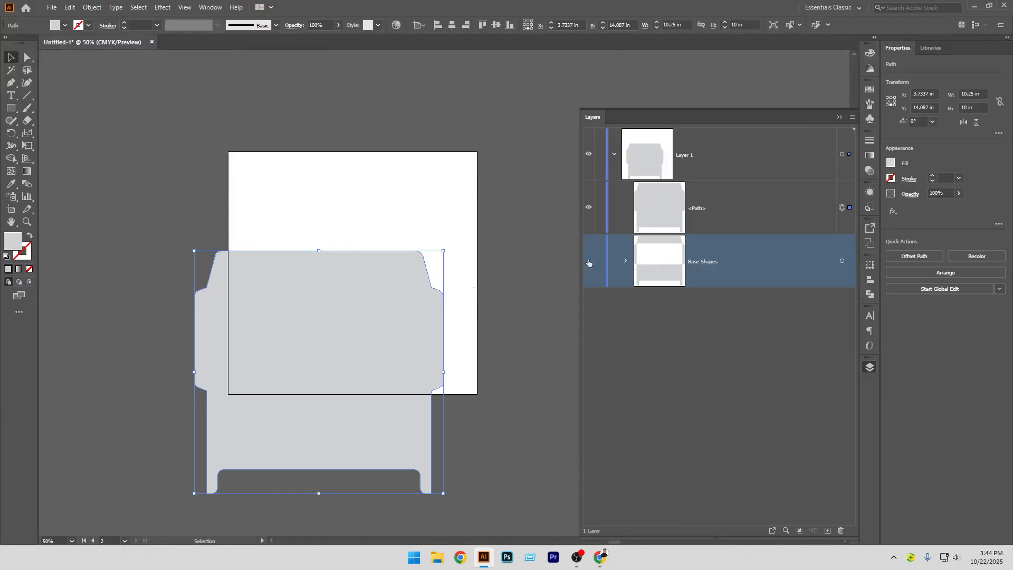
left_click(591, 263)
left_click(589, 262)
left_click(588, 262)
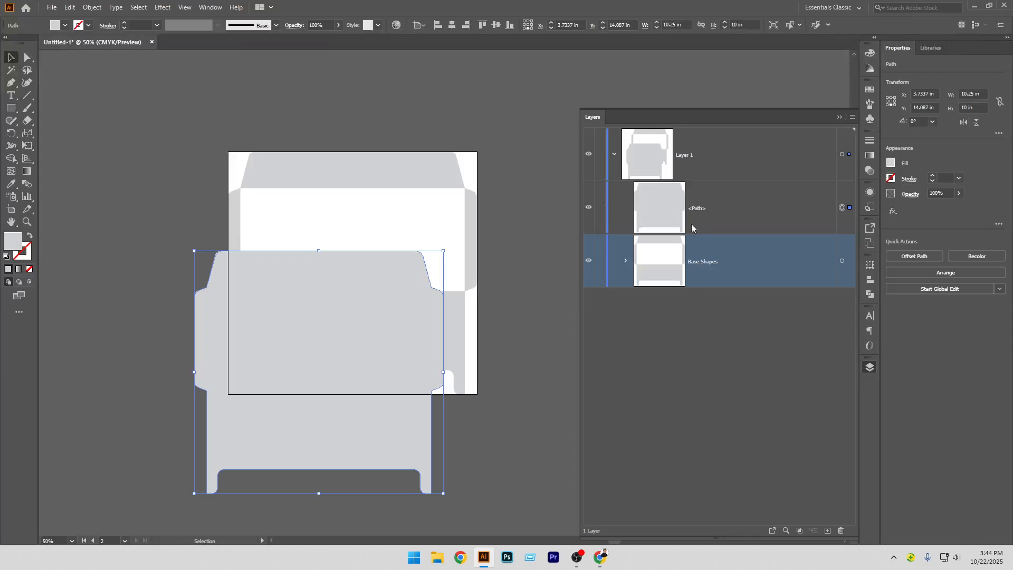
key("ctrl+z")
key("ctrl+z")
key("ctrl+z")
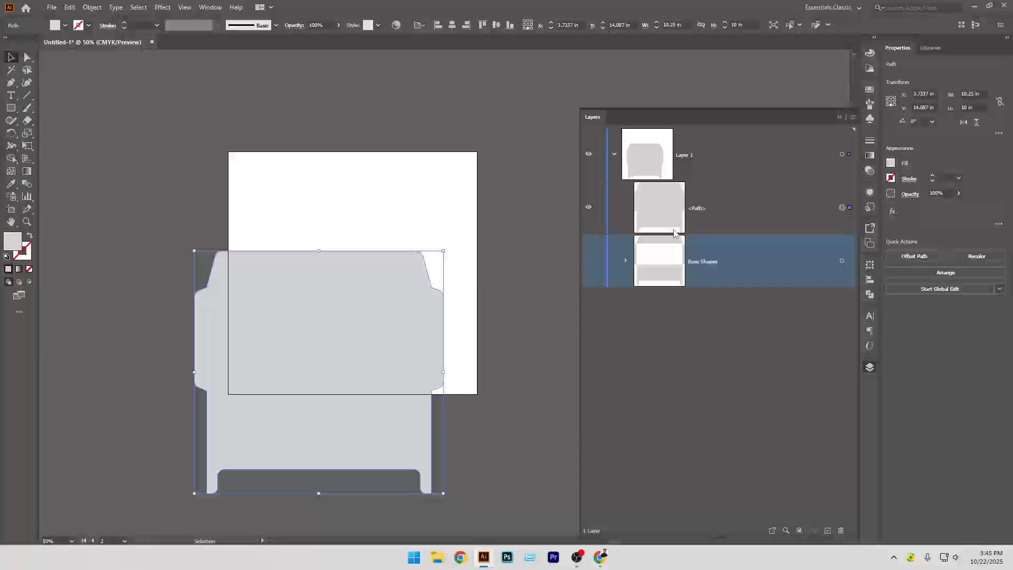
key("ctrl+z")
key("ctrl+z")
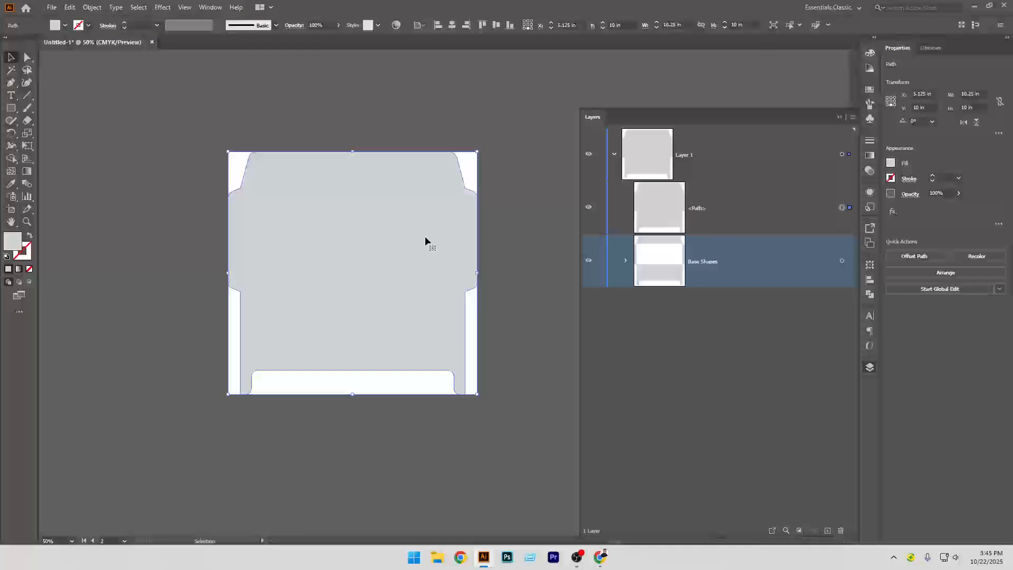
Offset the merged outline by 0.25 in
left_click(91, 7)
mouse_move(132, 267)
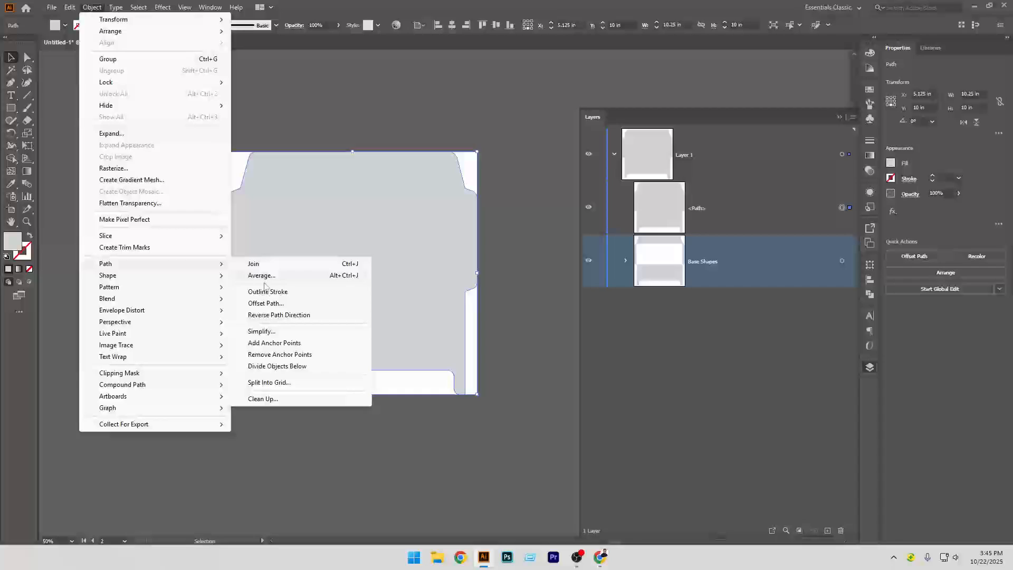
left_click(274, 305)
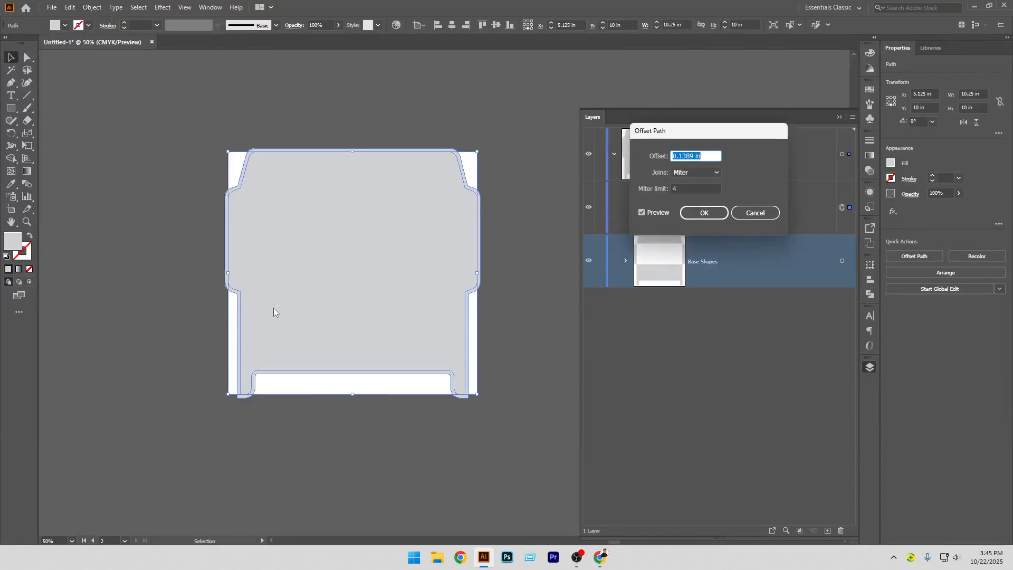
left_click(711, 155)
key("Up")
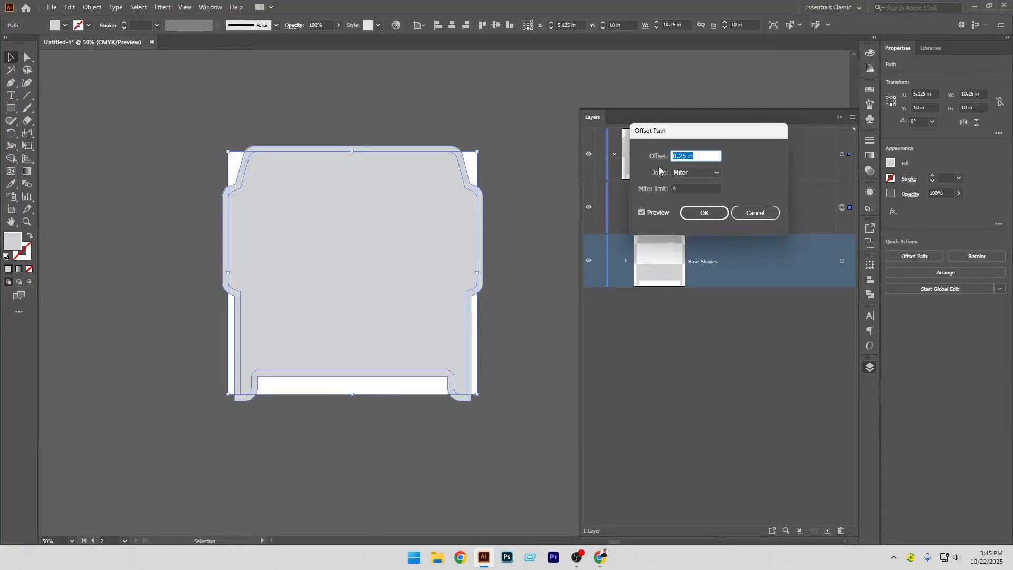
left_click(710, 215)
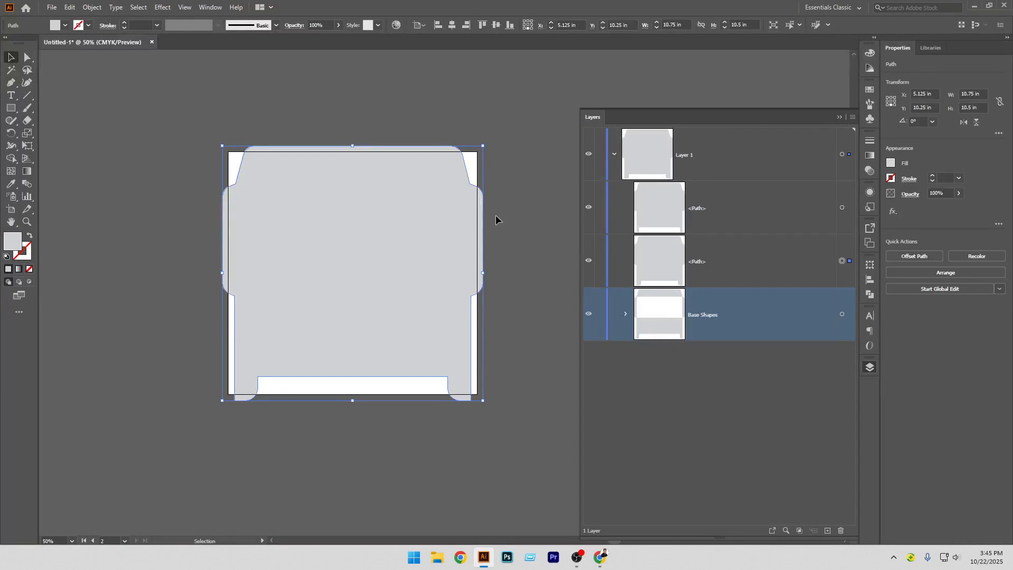
Paste a copy of the offset outline in front and turn that copy and the inner merged outline into guides
key("a")
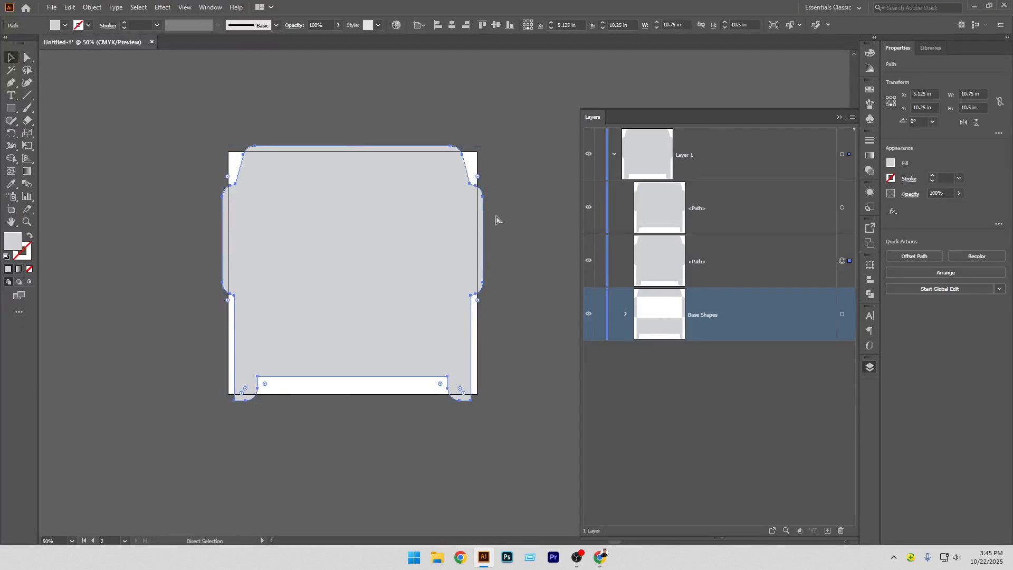
key("ctrl+c")
key("ctrl+f")
key("v")
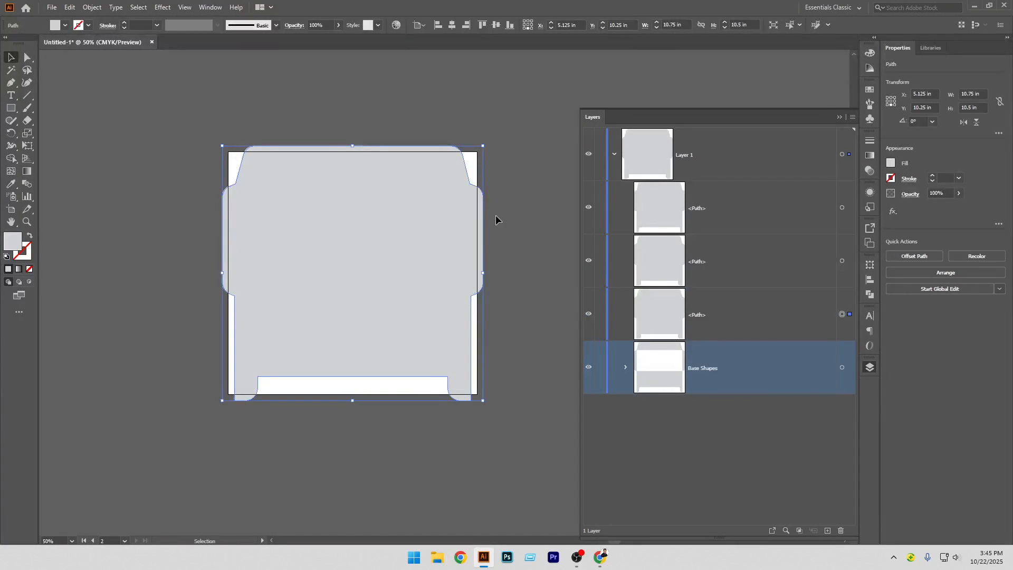
key("ctrl+5")
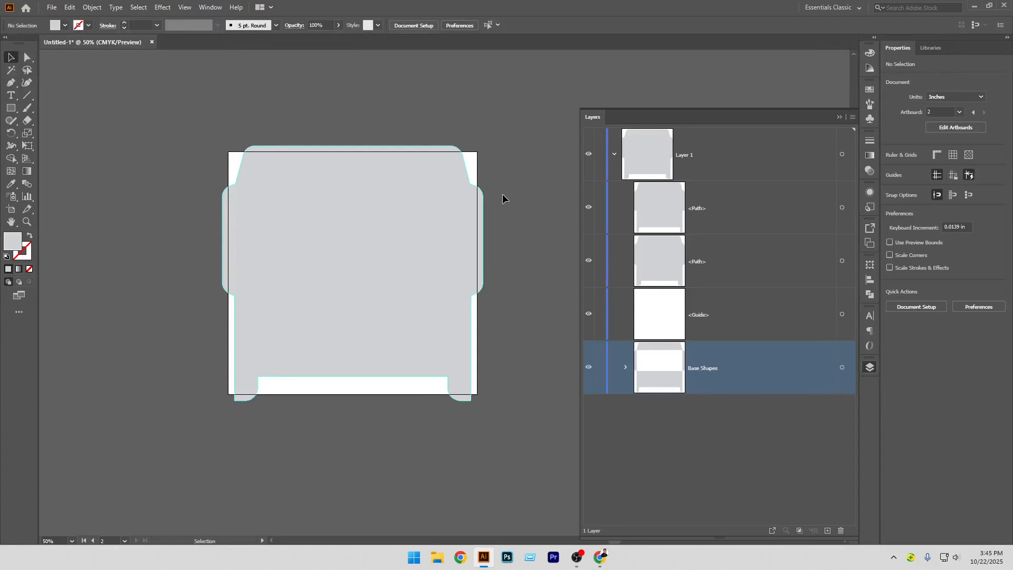
left_click(442, 206)
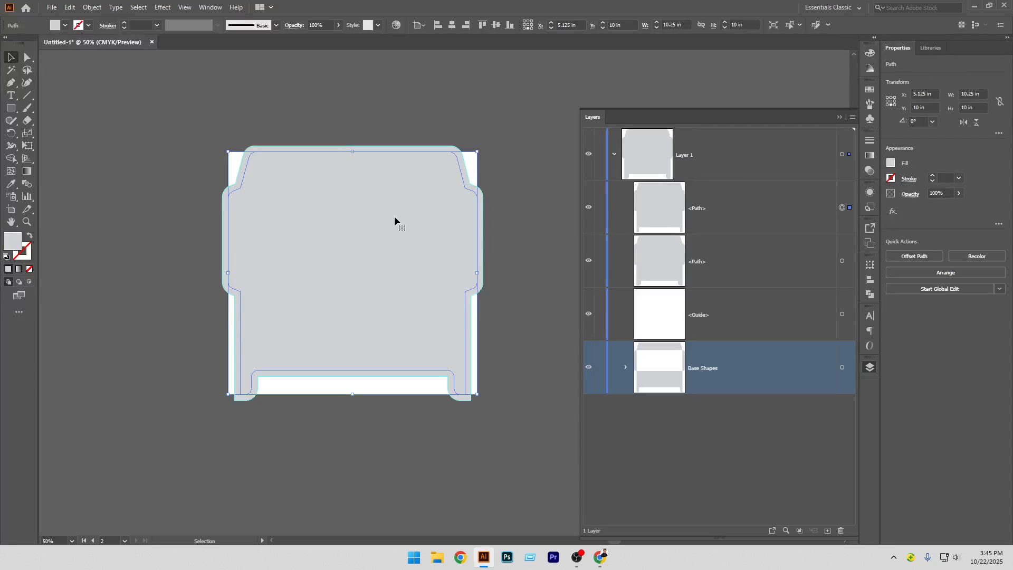
key("ctrl+5")
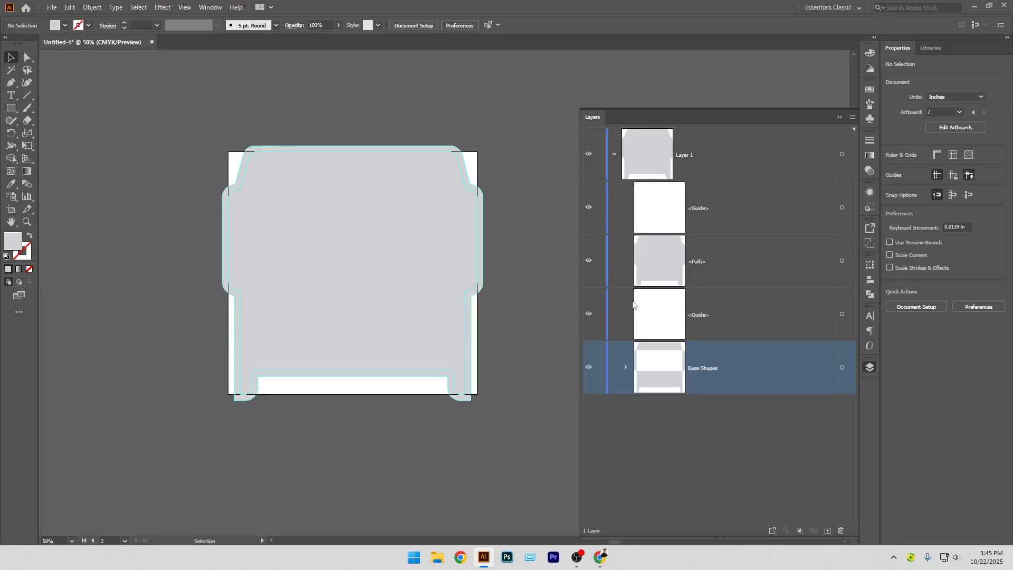
Rename the offset outline path BG
left_click(589, 261)
left_click(588, 260)
left_click(696, 265)
double_click(696, 263)
type("BG")
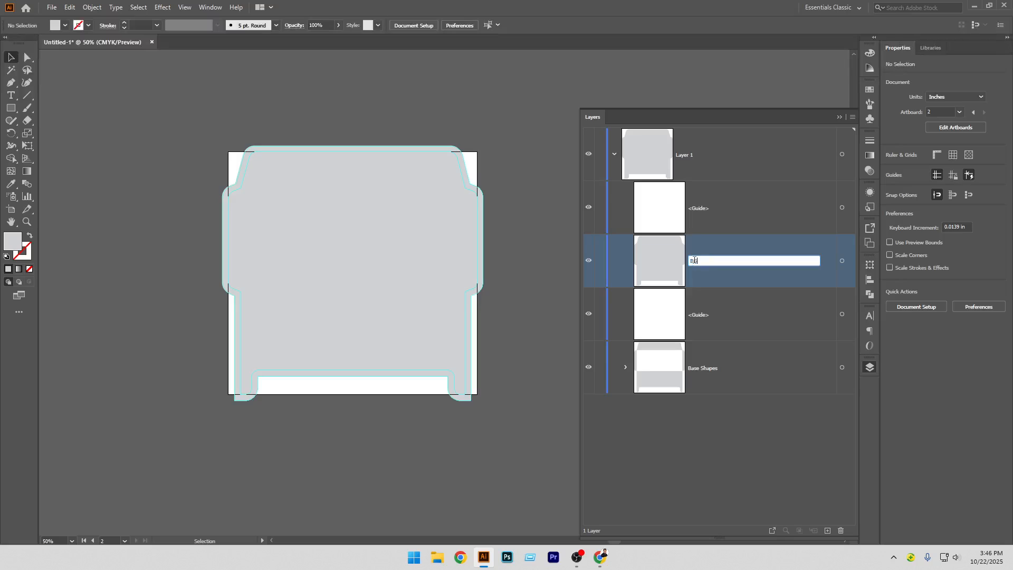
key("Return")
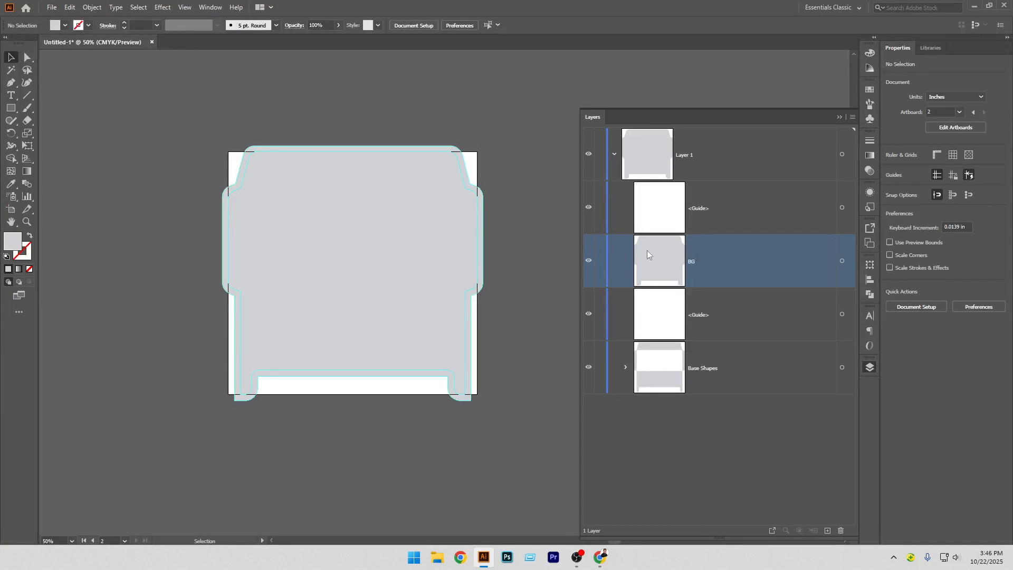
Rename the upper guide Print Guide
left_click(589, 207)
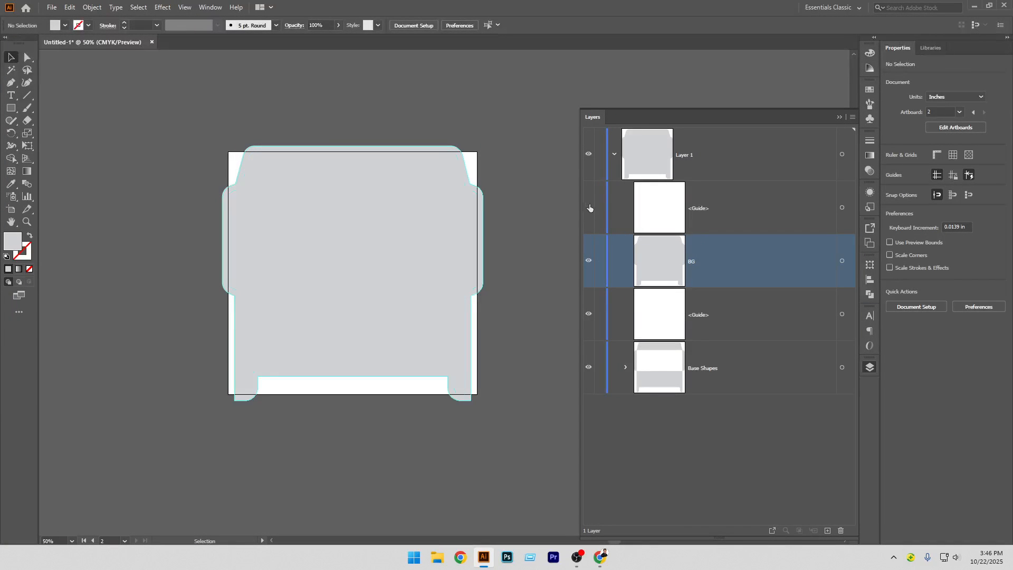
left_click(590, 208)
double_click(705, 207)
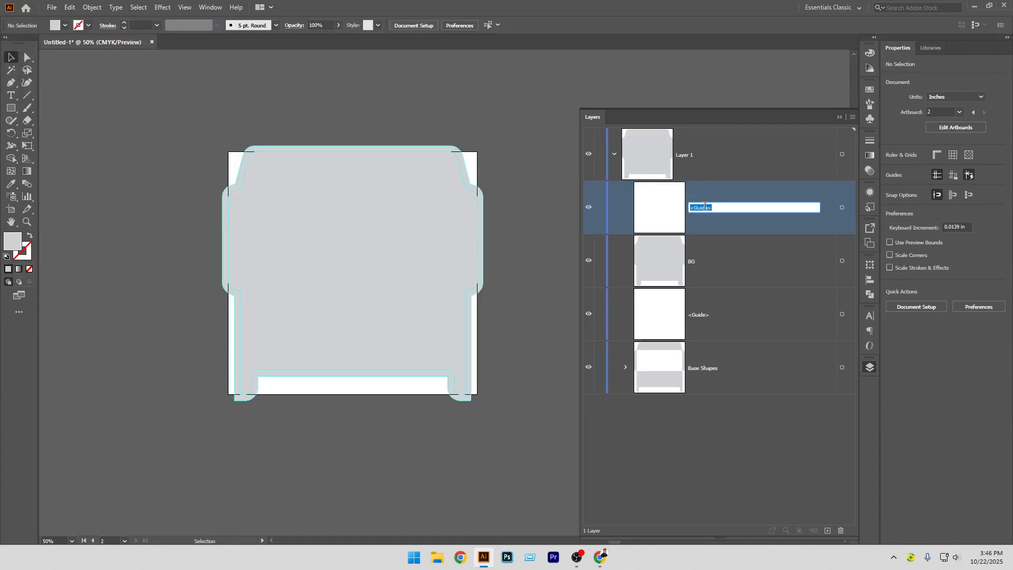
type("Print Guid")
key("Return")
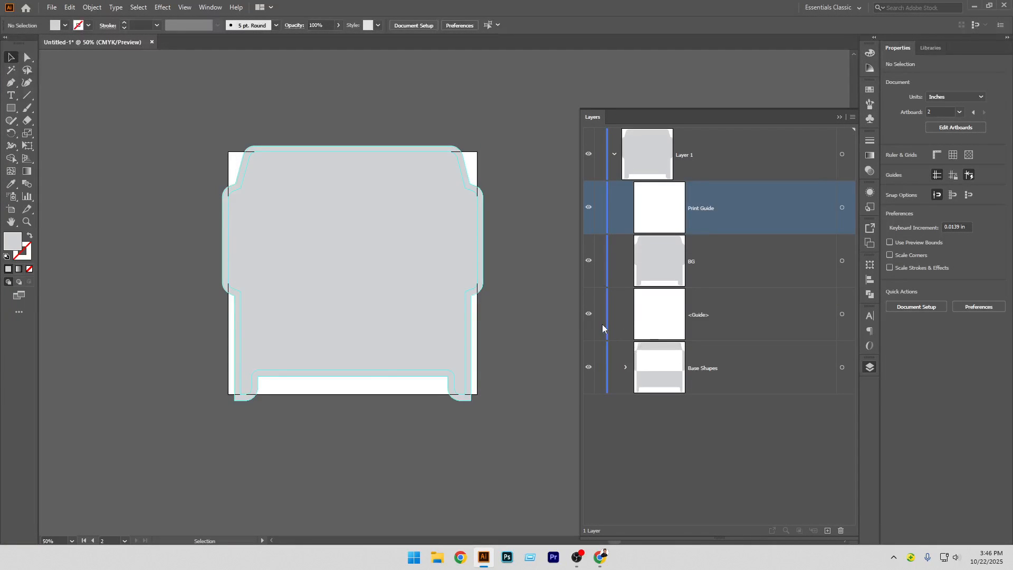
Rename the lower guide Guide
left_click(587, 313)
double_click(696, 315)
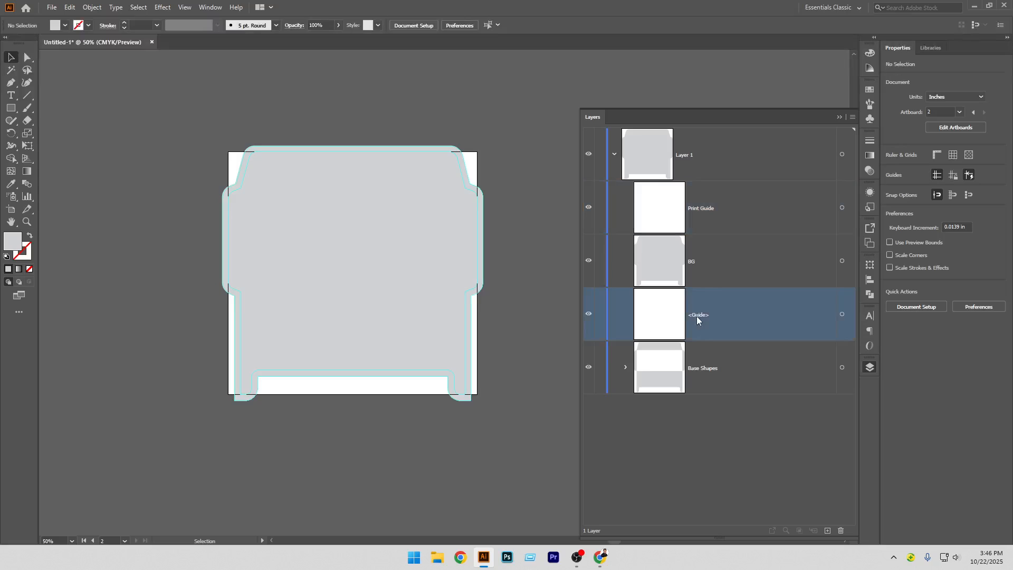
type("Guide")
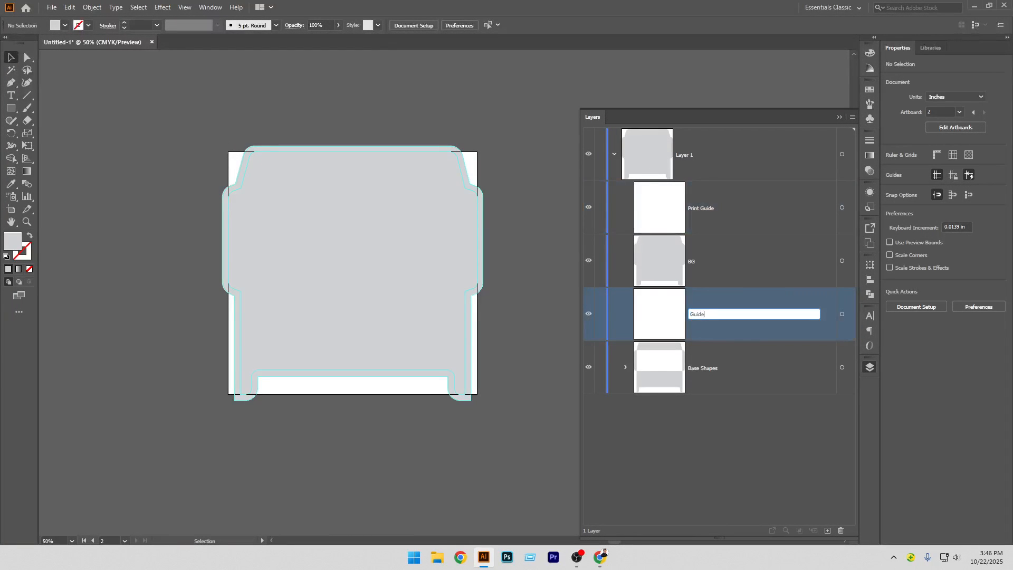
key("Return")
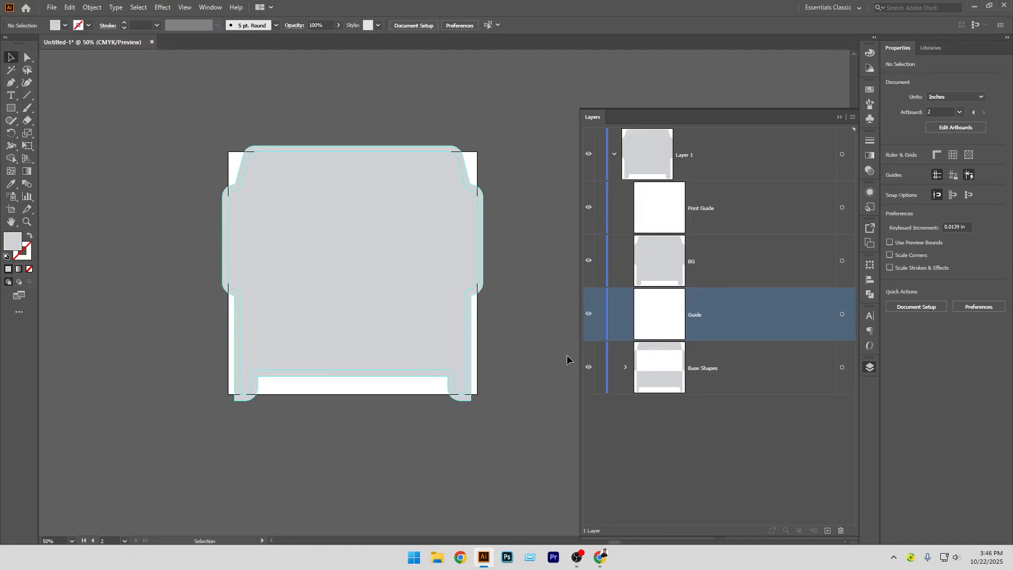
Duplicate the Front rectangle inside Base Shapes in place and convert the copy into a guide
left_click(626, 366)
scroll(722, 379, "down", 3)
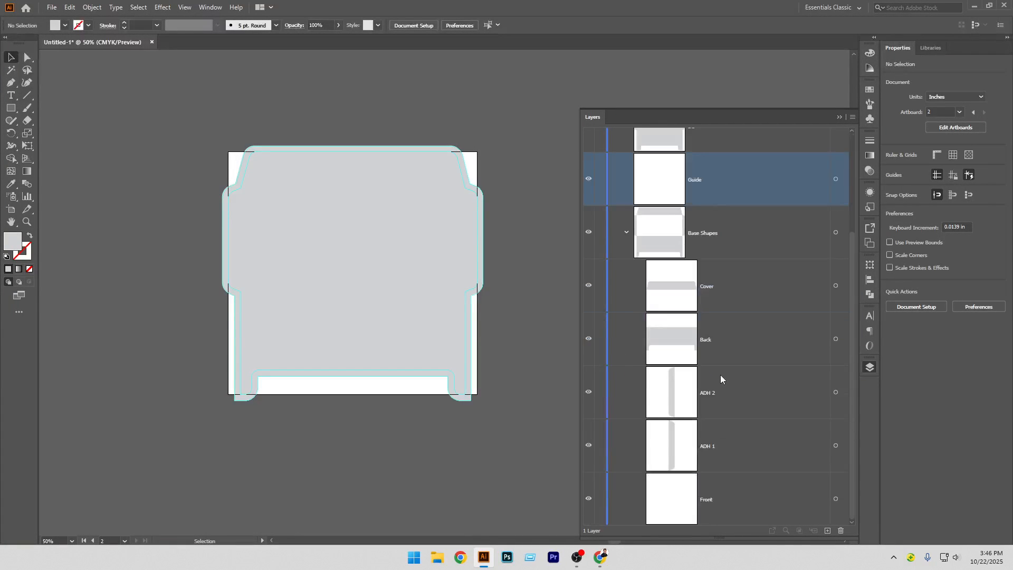
left_click(836, 499)
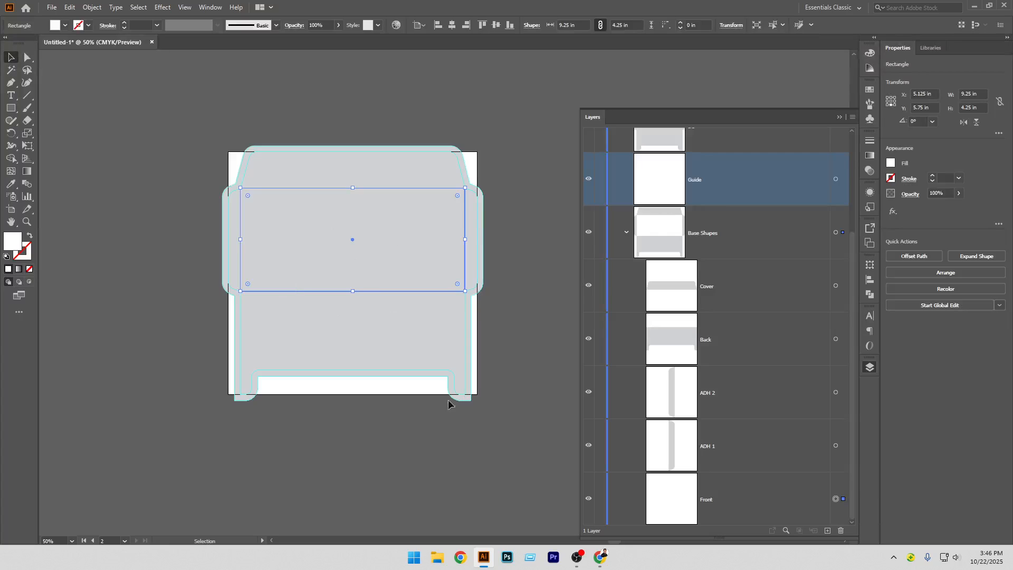
key("a")
key("v")
key("a")
key("ctrl+shift+a")
key("v")
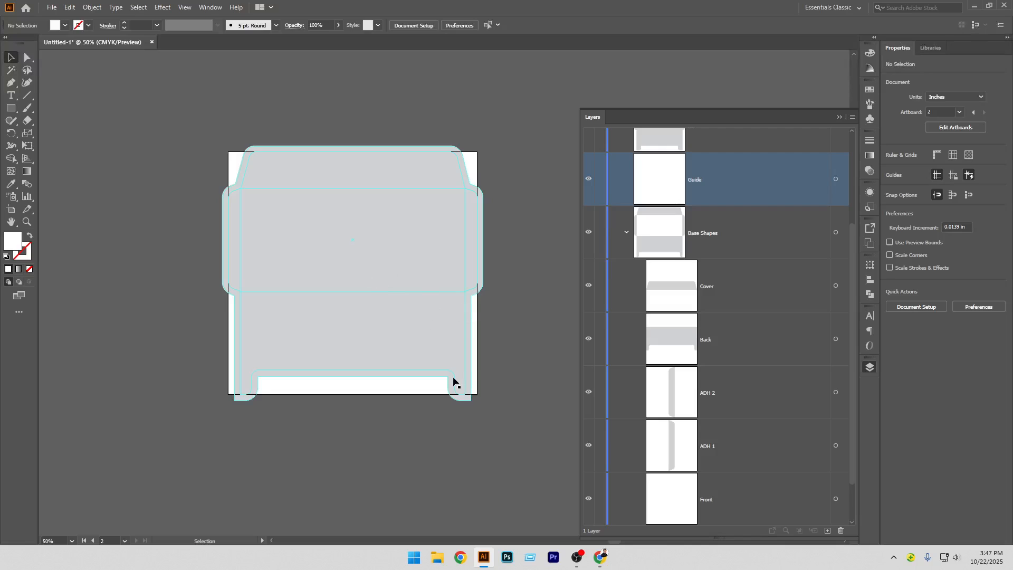
scroll(679, 460, "up", 2)
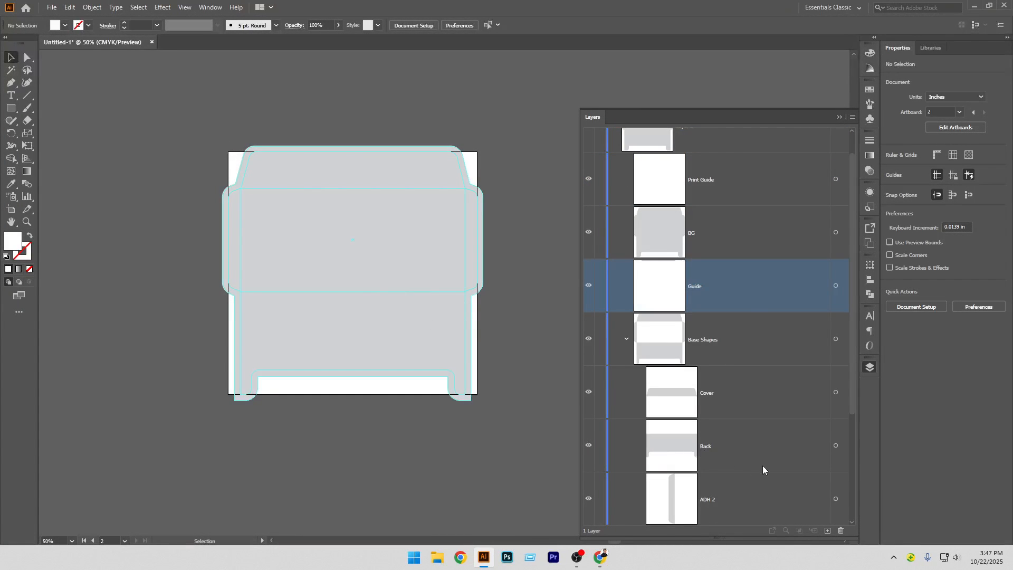
scroll(711, 458, "down", 3)
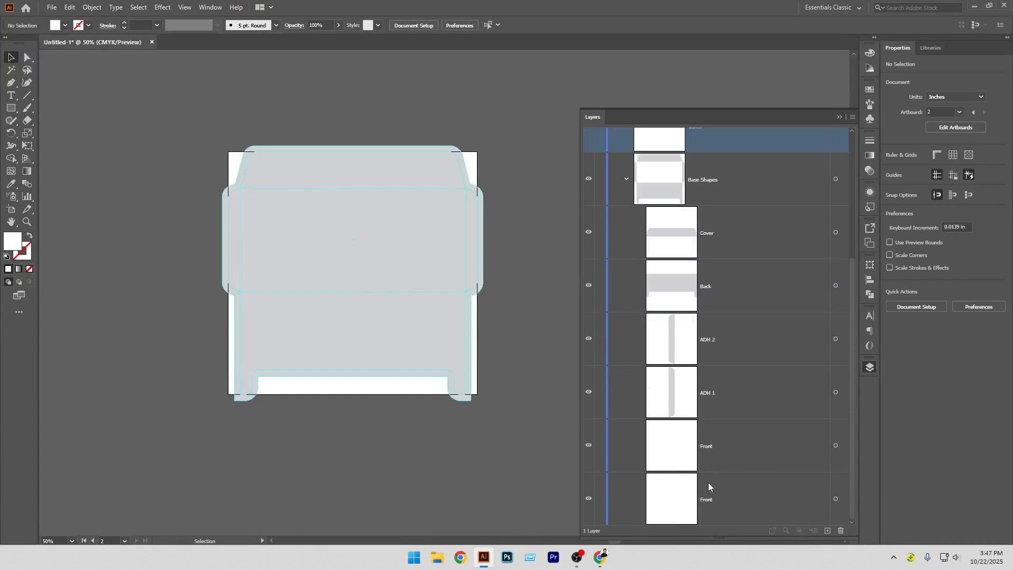
Rename the duplicated Front rectangle layer Front Guide
left_click(588, 446)
left_click(707, 450)
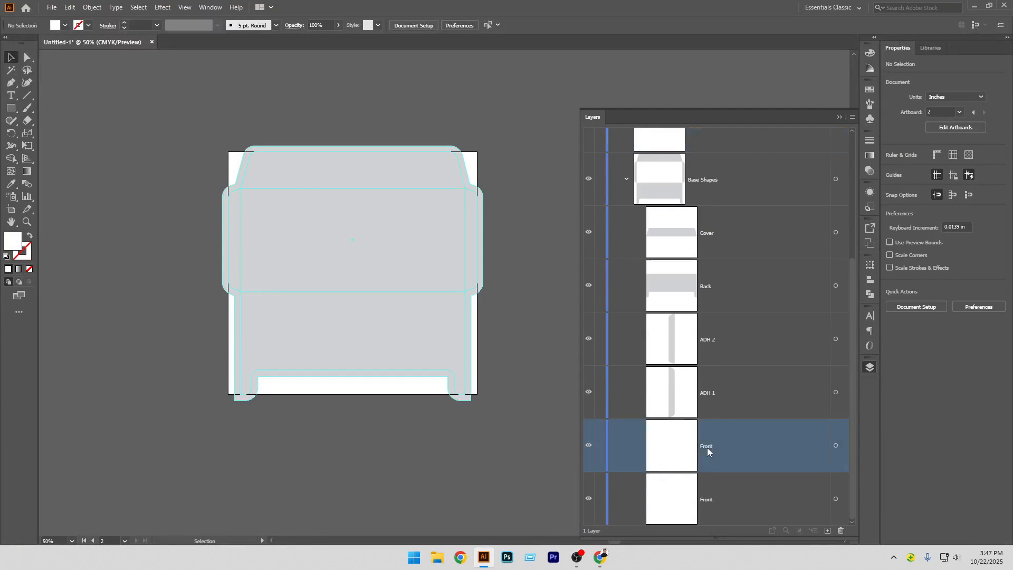
double_click(708, 448)
left_click(719, 445)
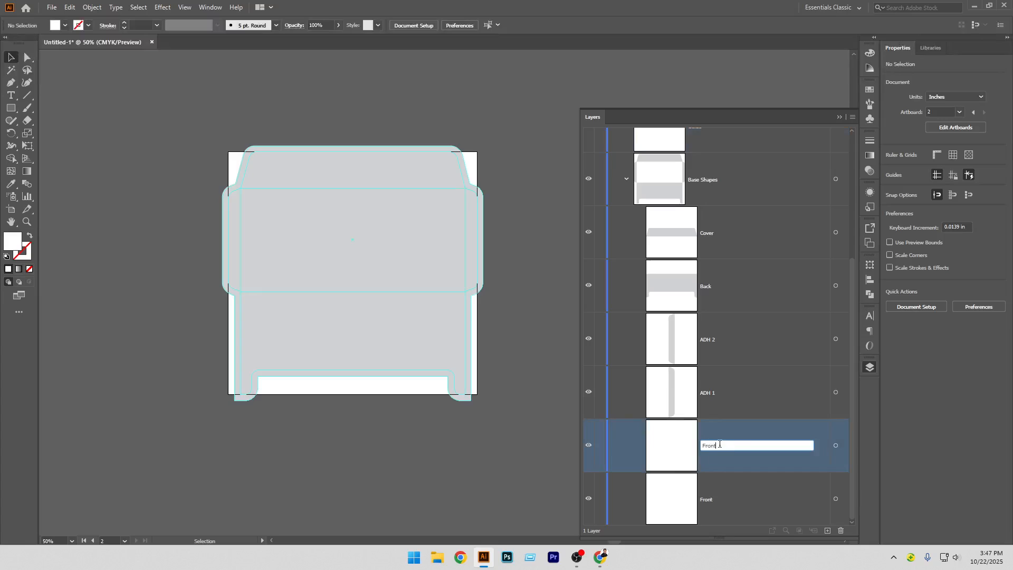
type("Guide")
key("Return")
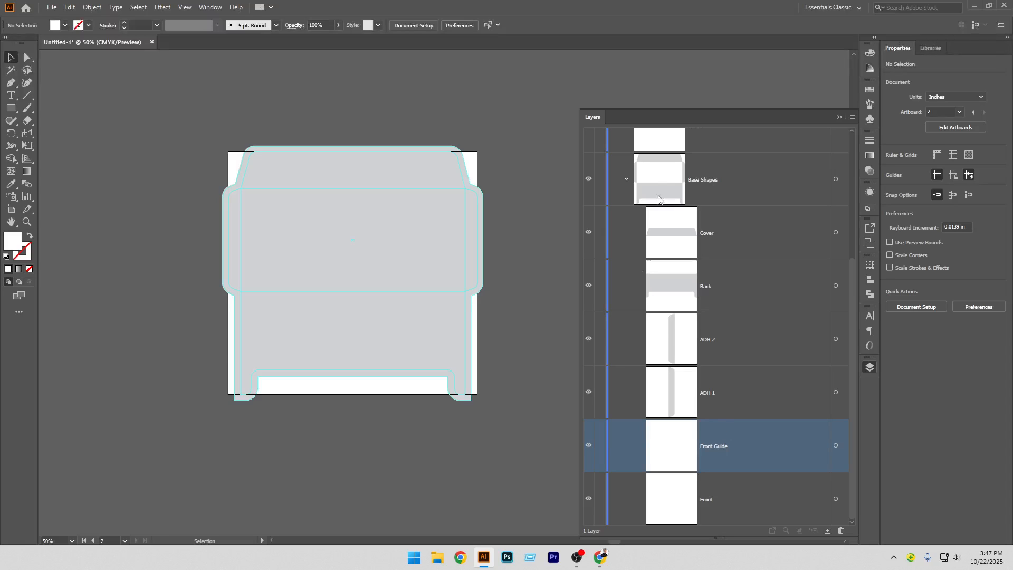
Select the Cover, Front and Back shapes inside Base Shapes and offset them inward by -0.25 in
left_click(626, 179)
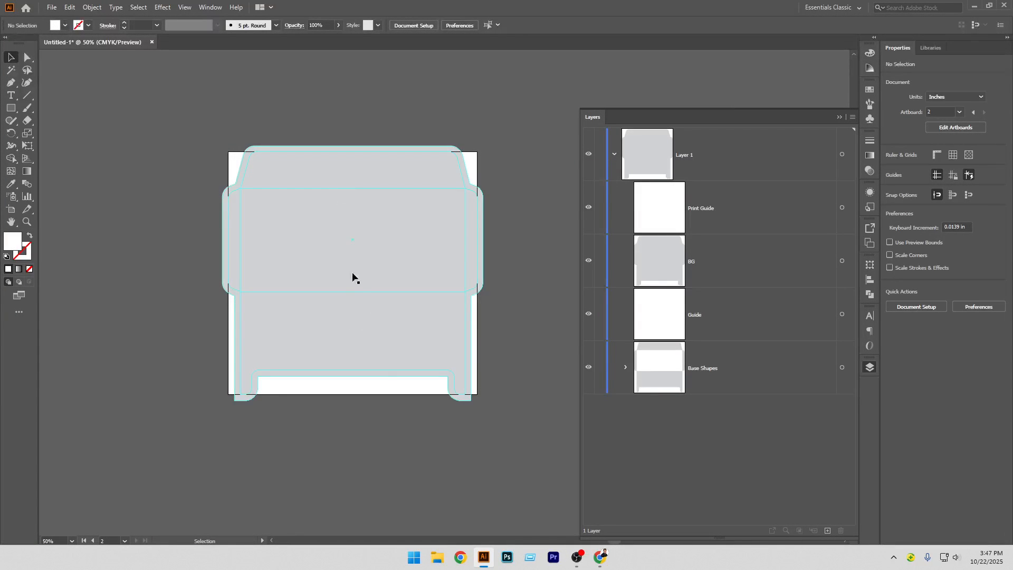
left_click(627, 368)
scroll(739, 412, "down", 3)
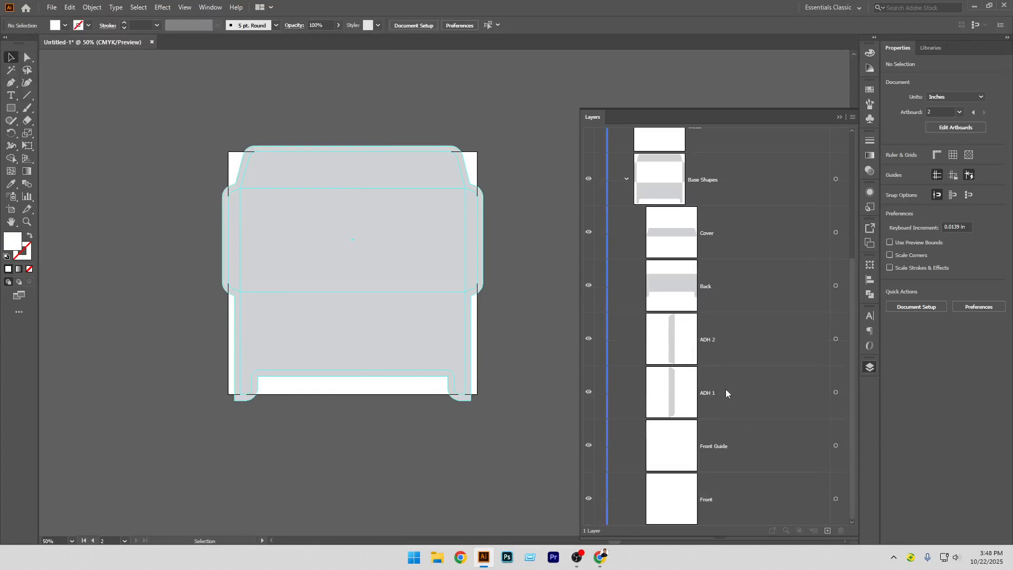
left_click(838, 232)
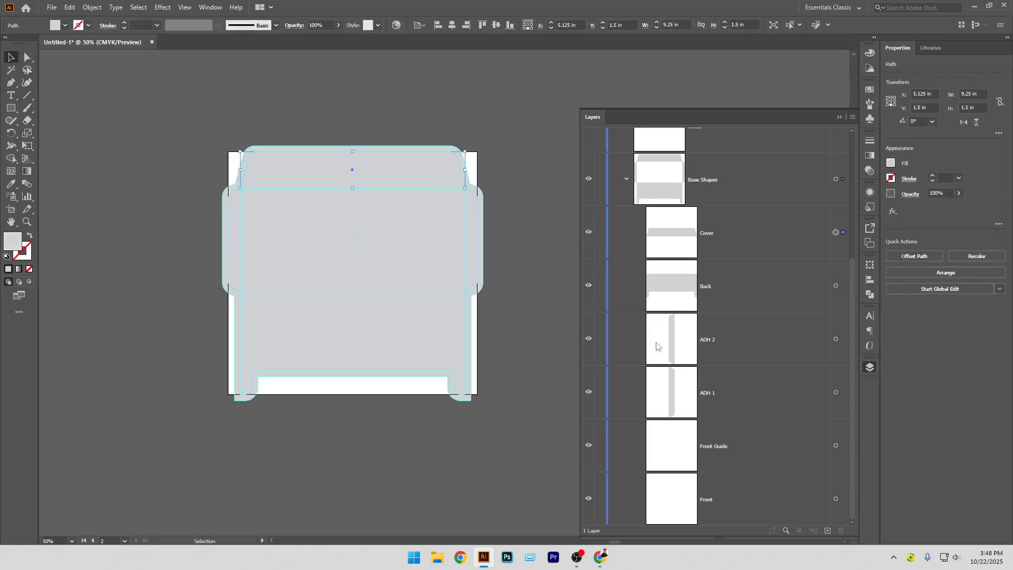
left_click(841, 499, "shift")
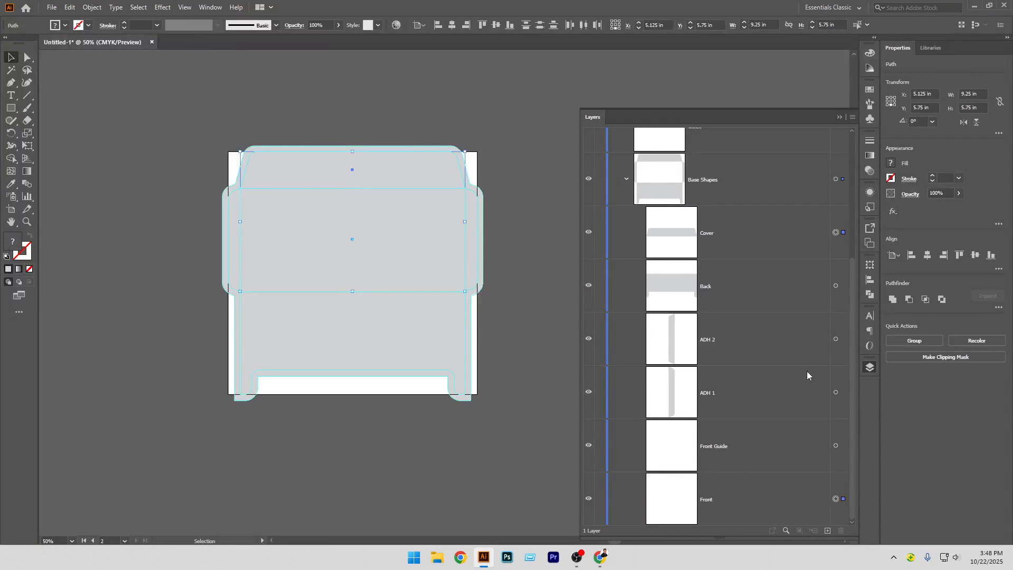
left_click(841, 286, "shift")
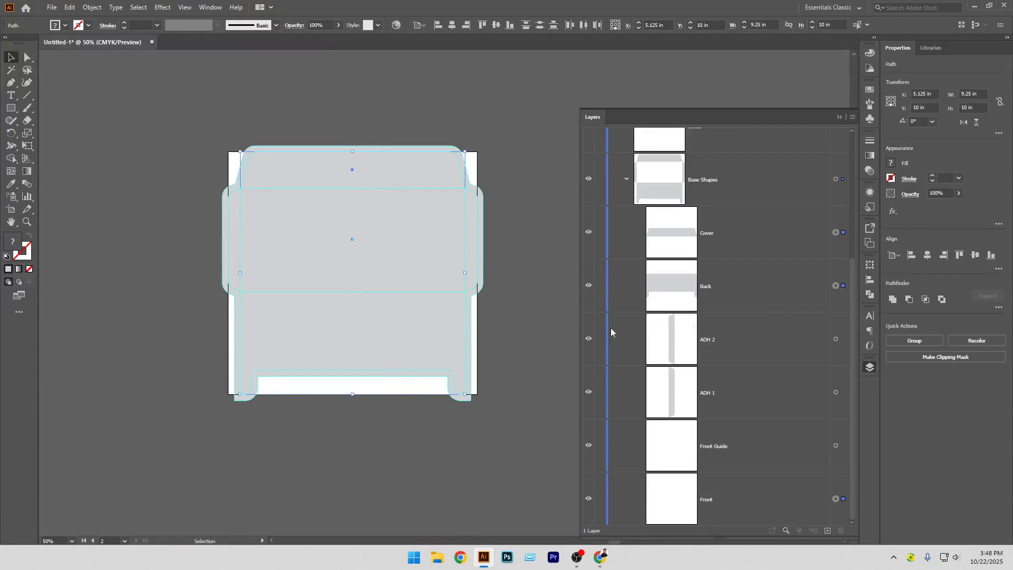
left_click(91, 7)
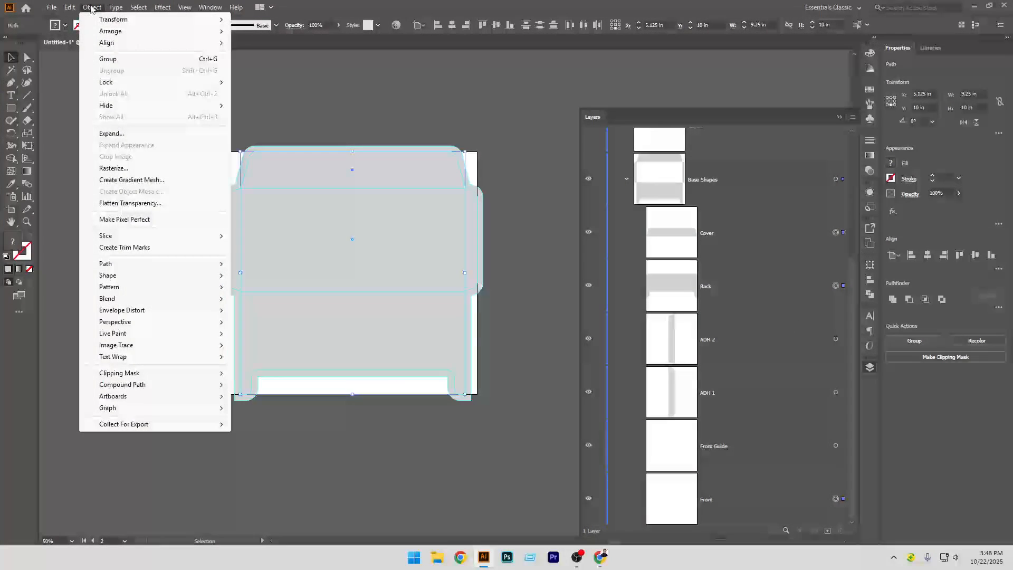
mouse_move(123, 267)
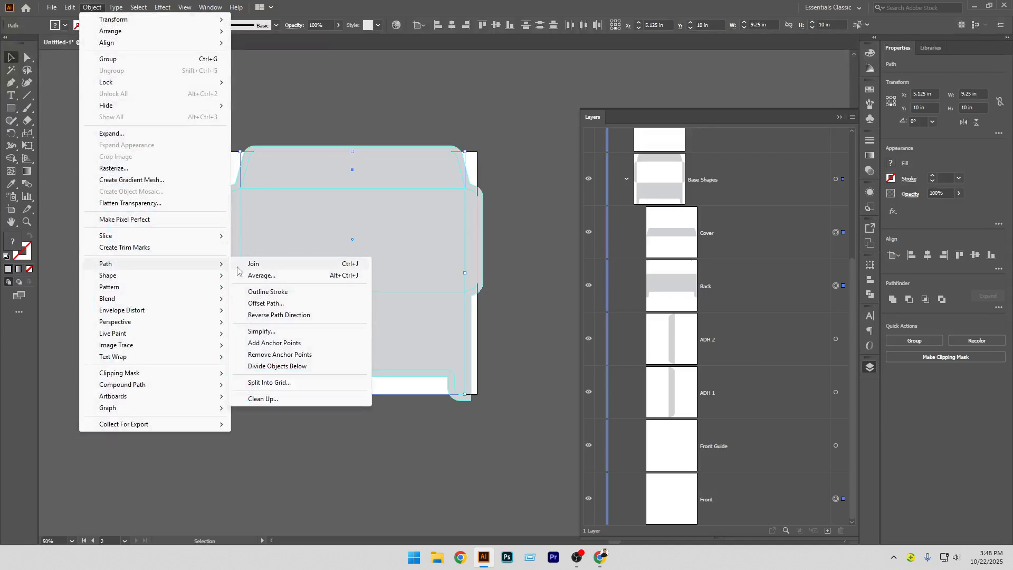
left_click(272, 304)
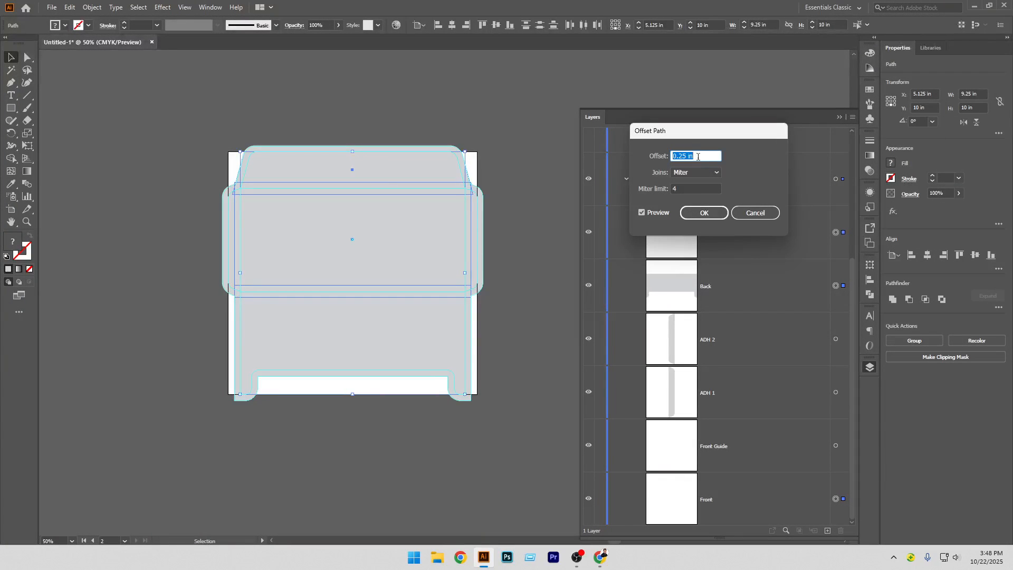
type("0")
type("-0.25")
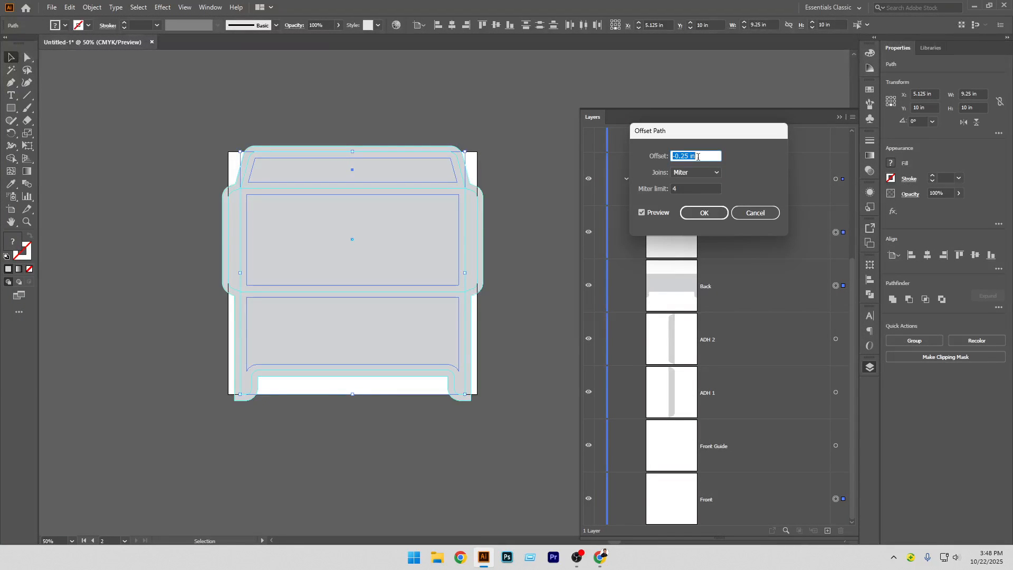
left_click(698, 213)
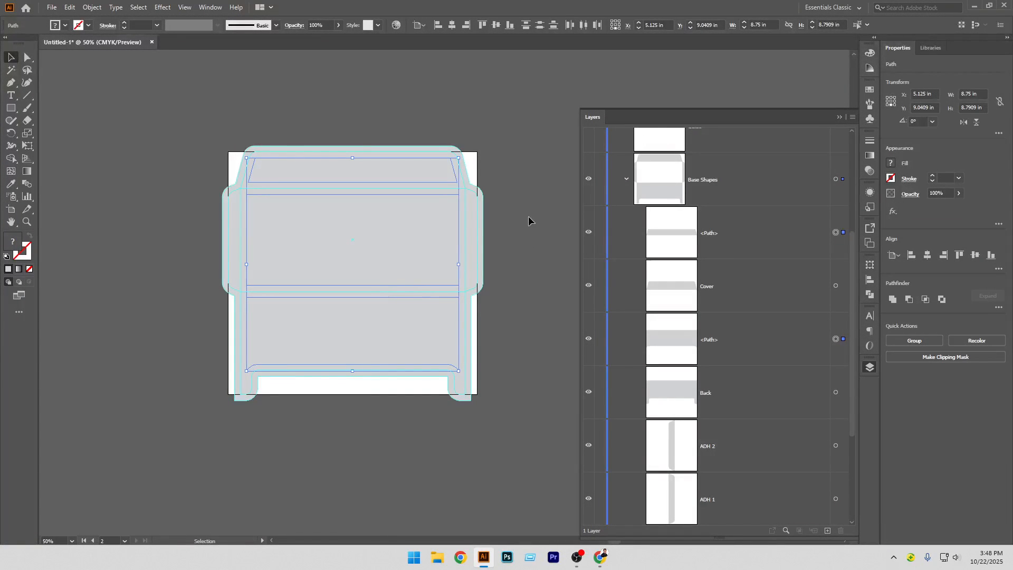
Group the new inward offset paths and rename the group Safety Guide
key("ctrl+g")
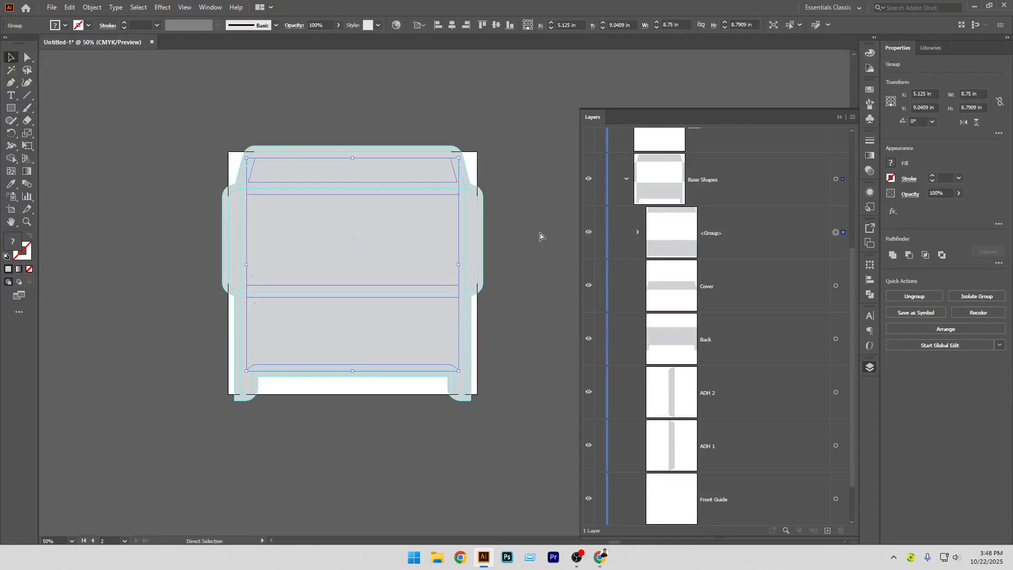
left_click(537, 234)
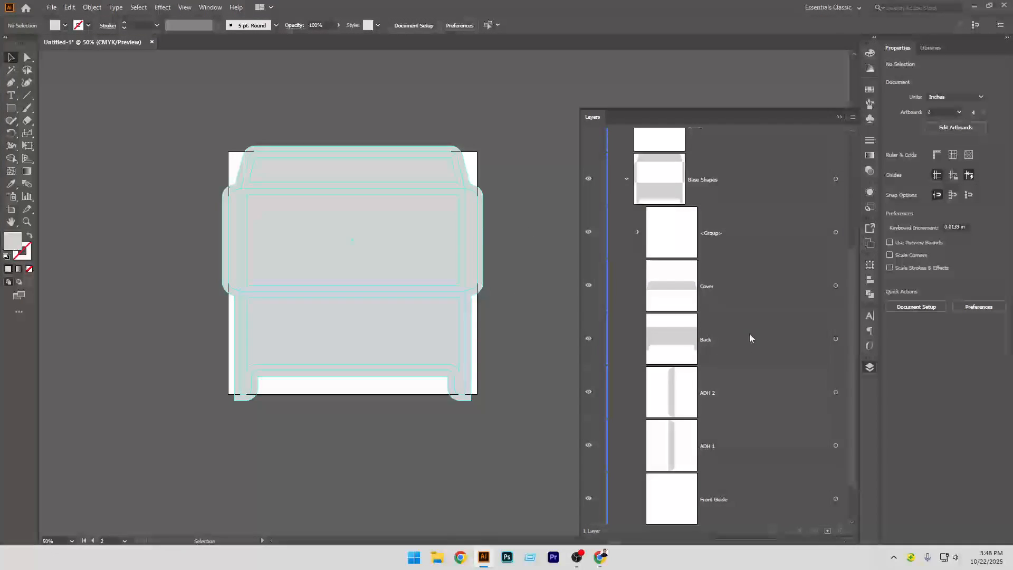
double_click(713, 233)
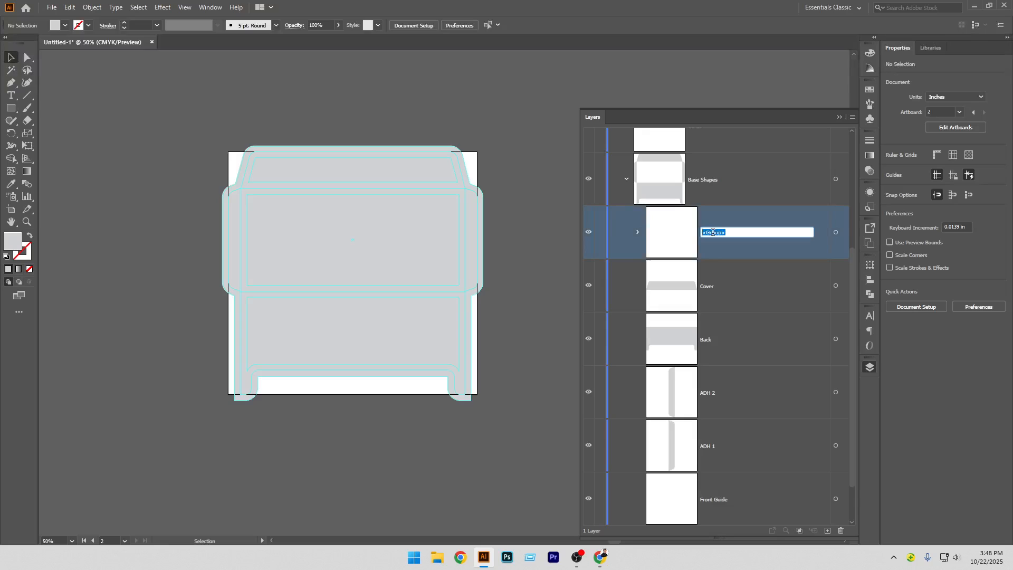
type("Safe ty Gu")
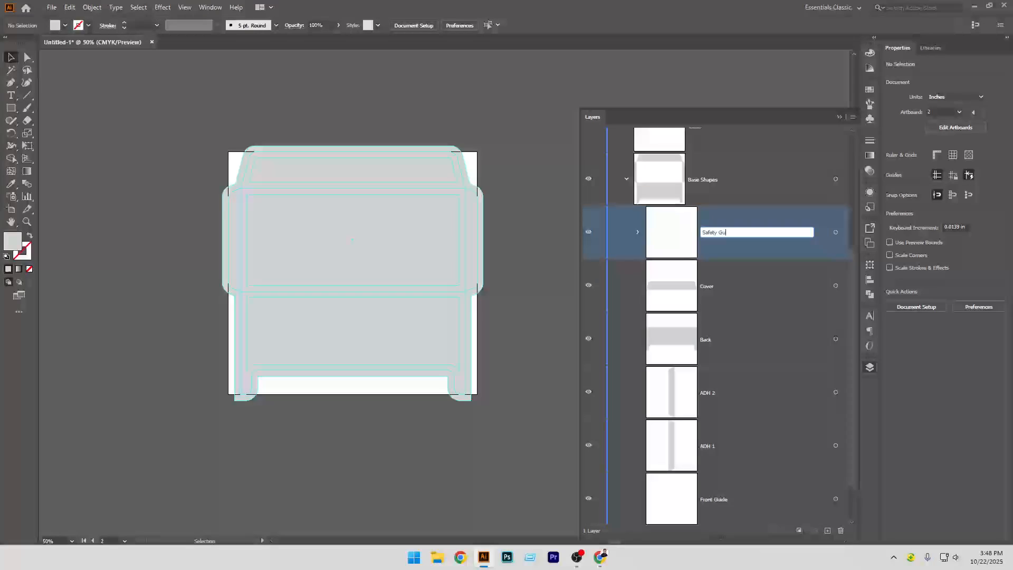
type("ide")
key("Return")
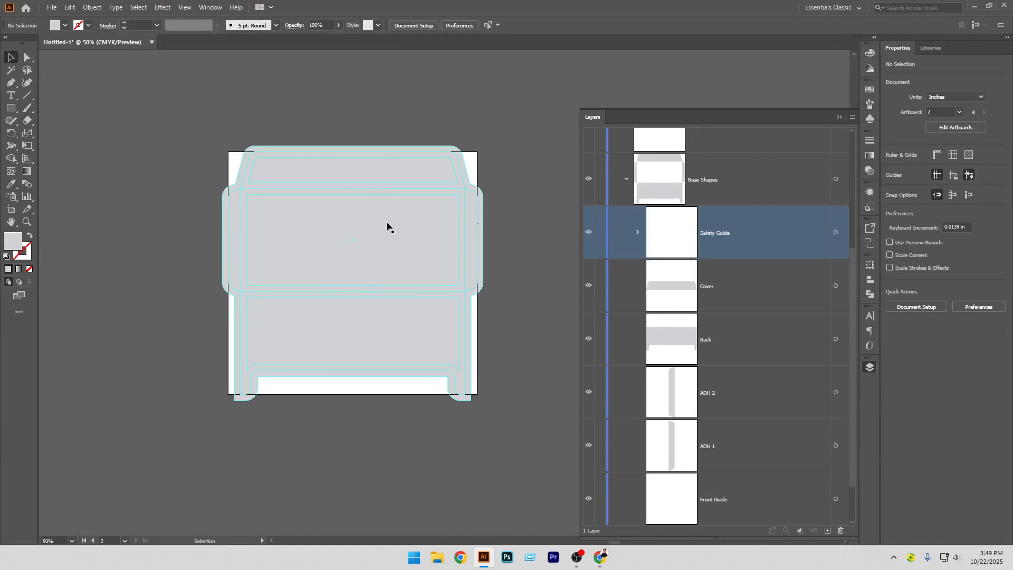
key("ctrl+alt+shift+s")
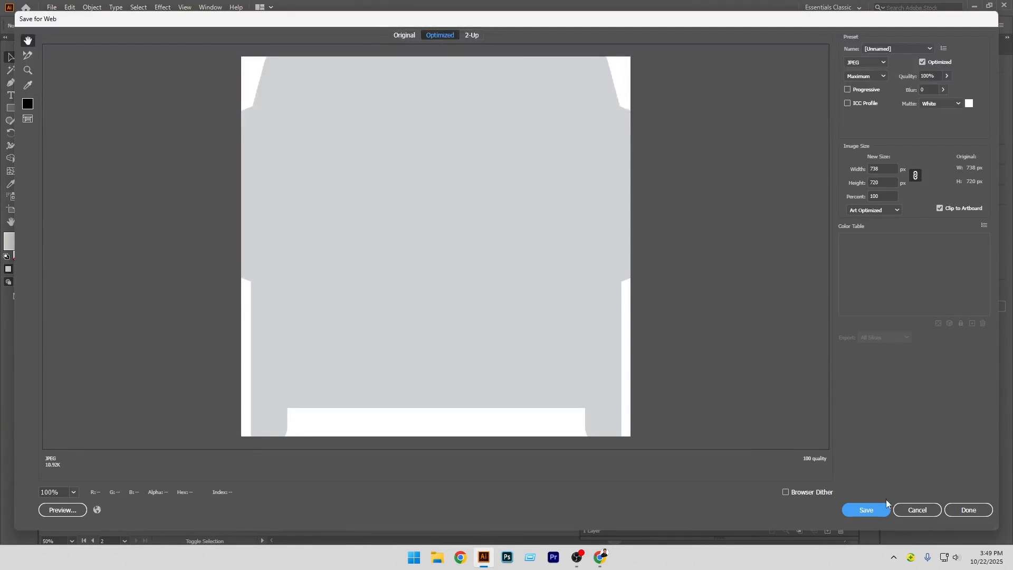
left_click(908, 514)
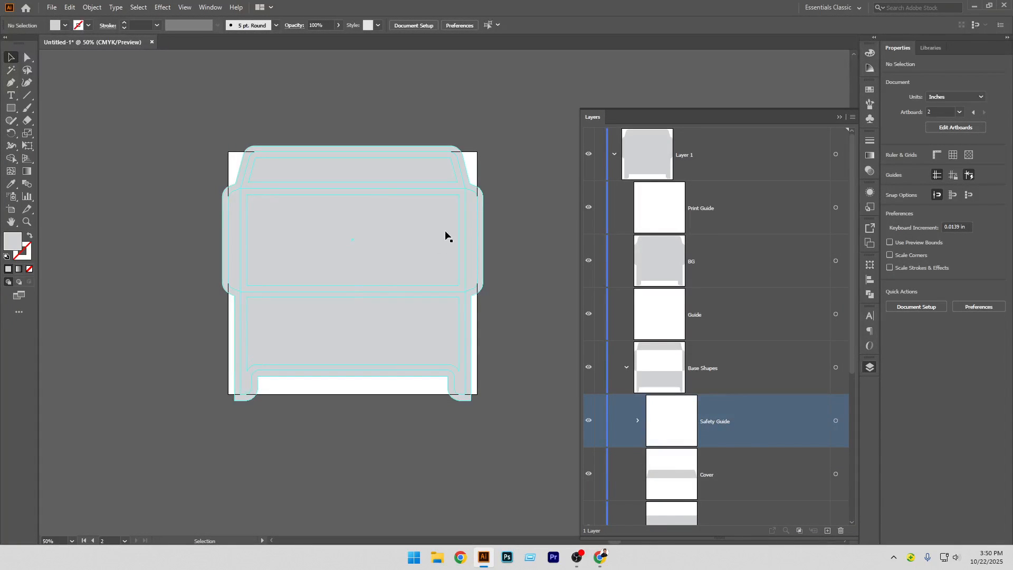
Select the BG outline and offset it inward by -0.25 in
left_click(837, 261)
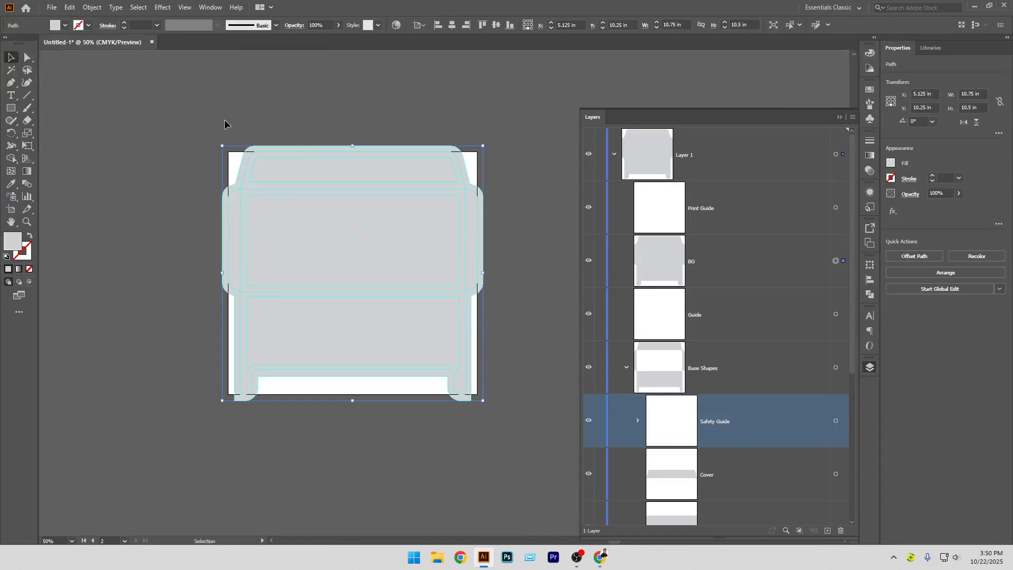
left_click(94, 7)
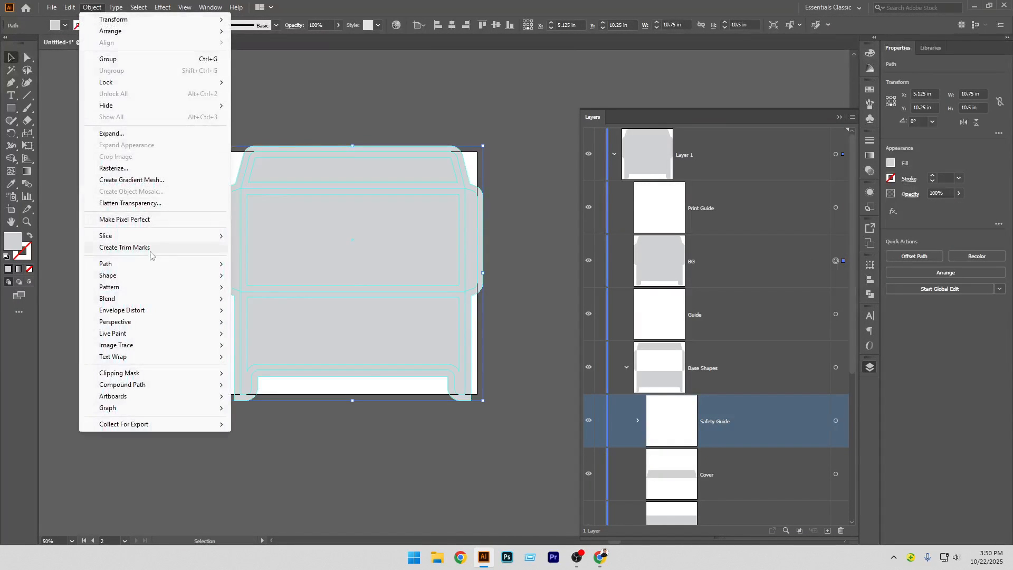
mouse_move(148, 263)
left_click(271, 304)
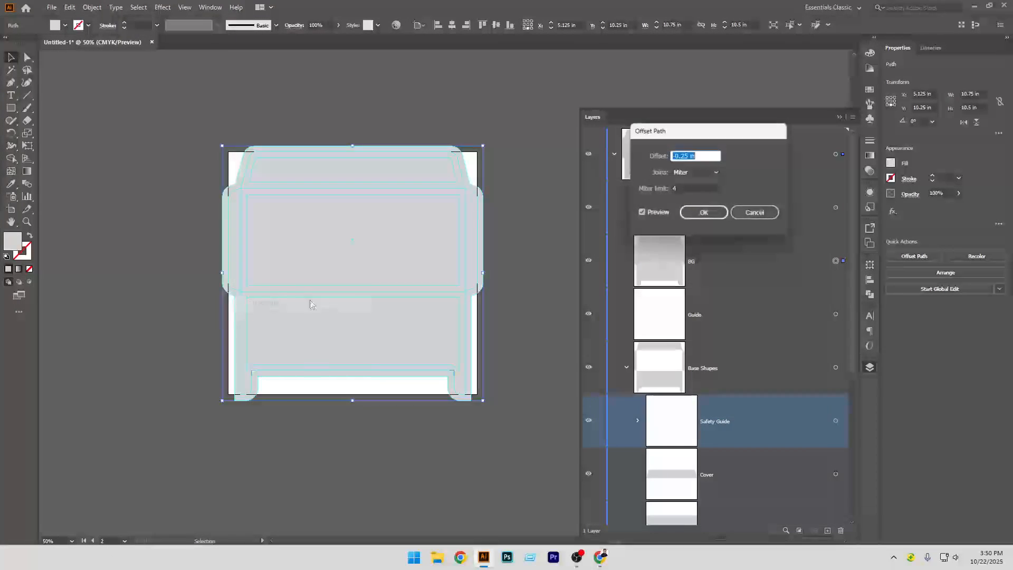
type("0")
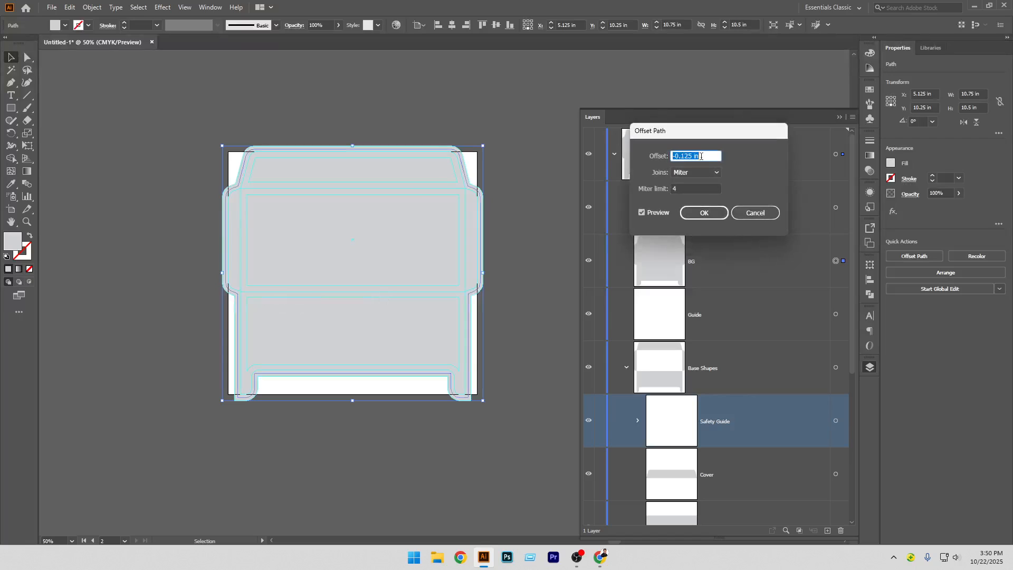
key("ctrl+z")
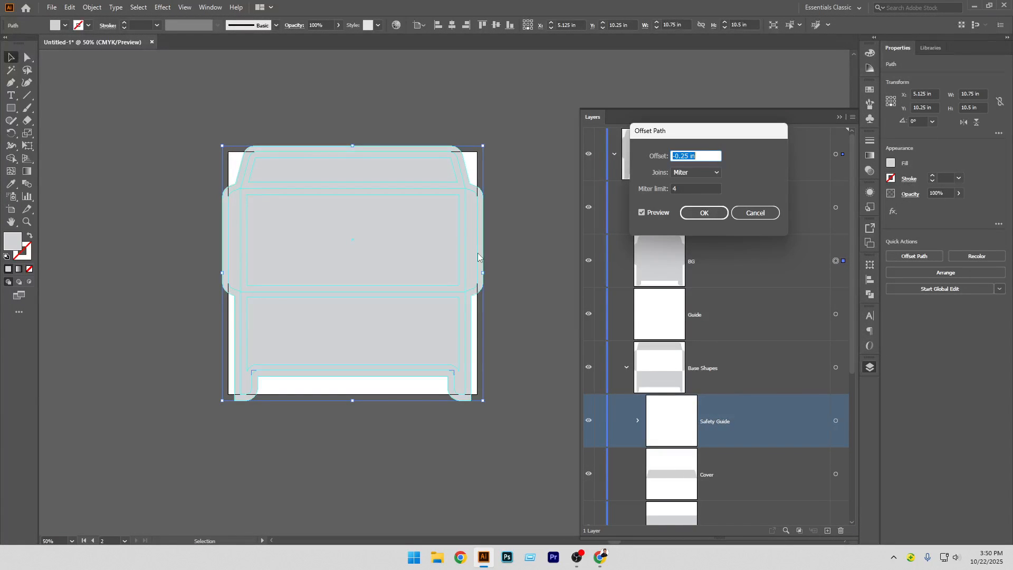
left_click(689, 214)
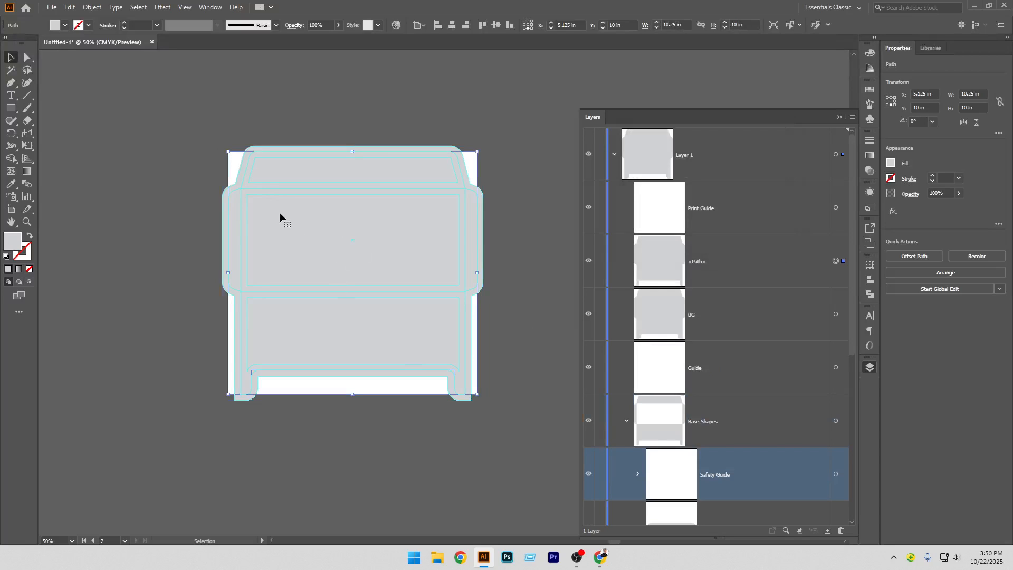
Give the new offset path no fill and a red 0.5 pt dashed stroke
left_click(30, 237)
left_click(24, 255)
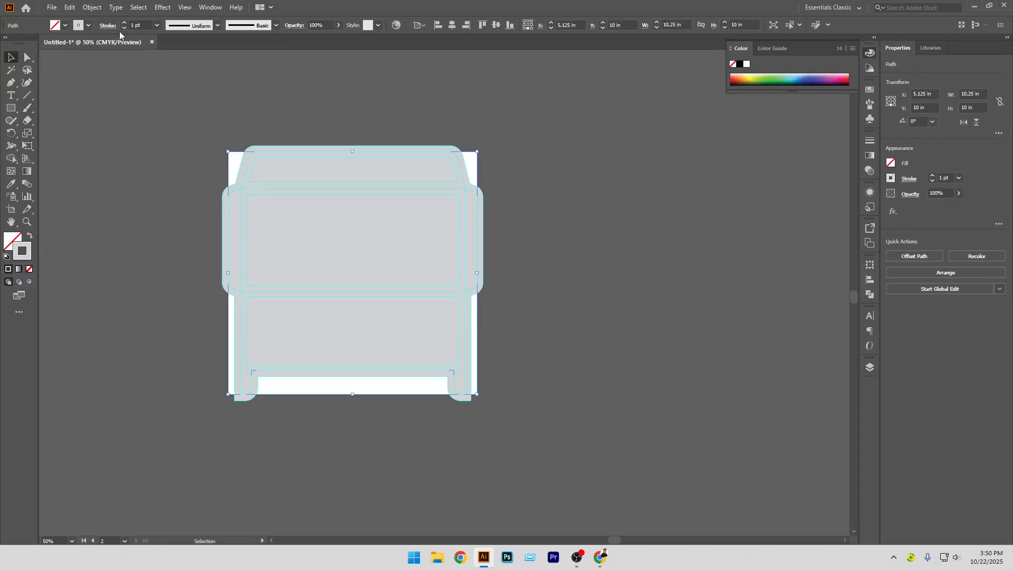
left_click(88, 26)
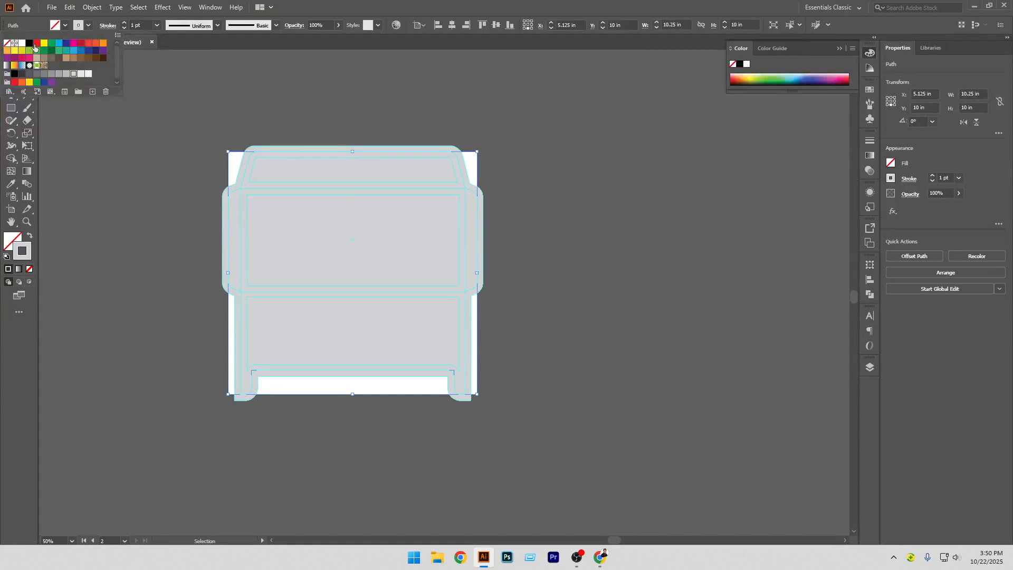
left_click(36, 44)
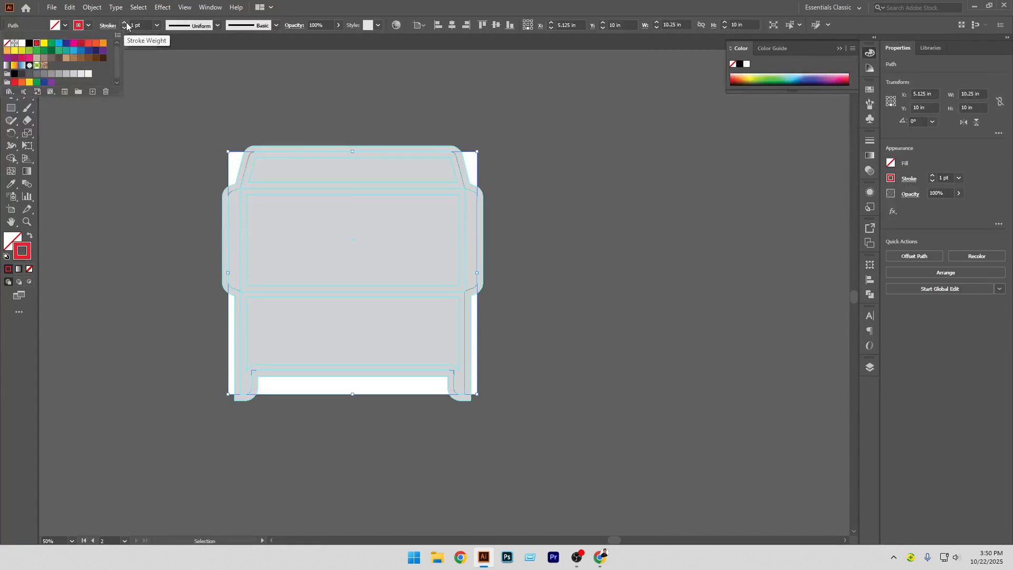
left_click(124, 28)
left_click(124, 28)
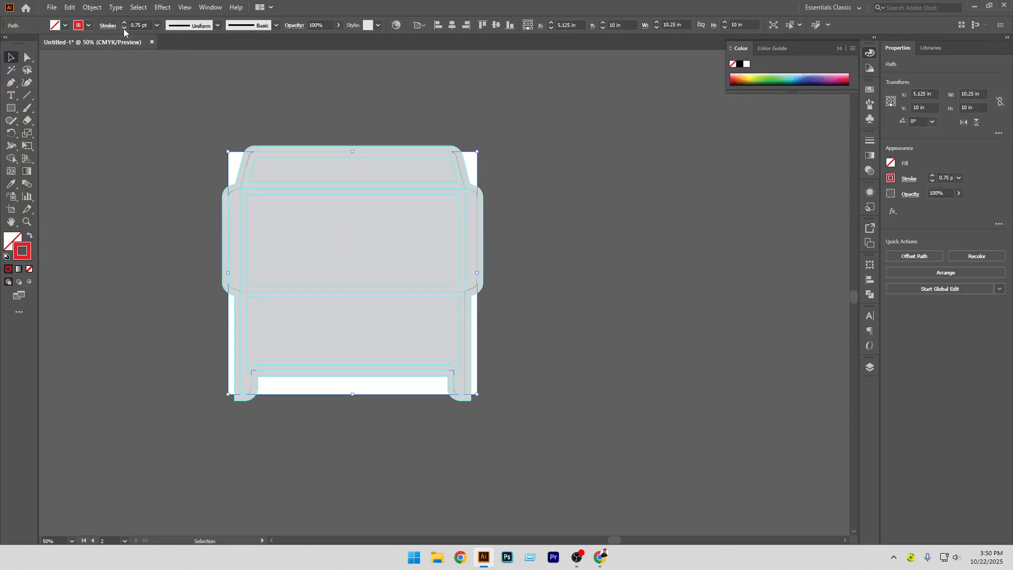
left_click(108, 29)
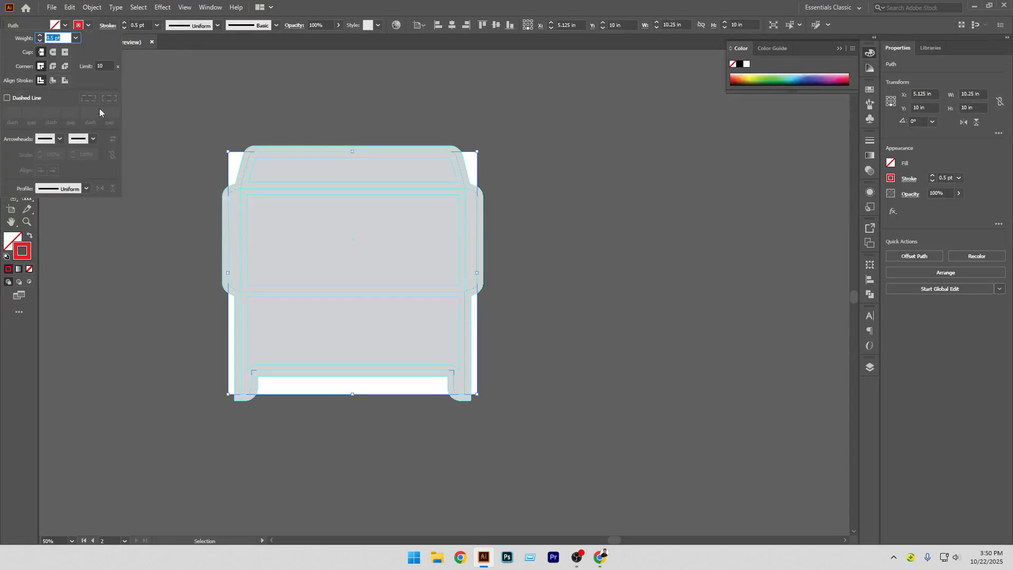
left_click(27, 98)
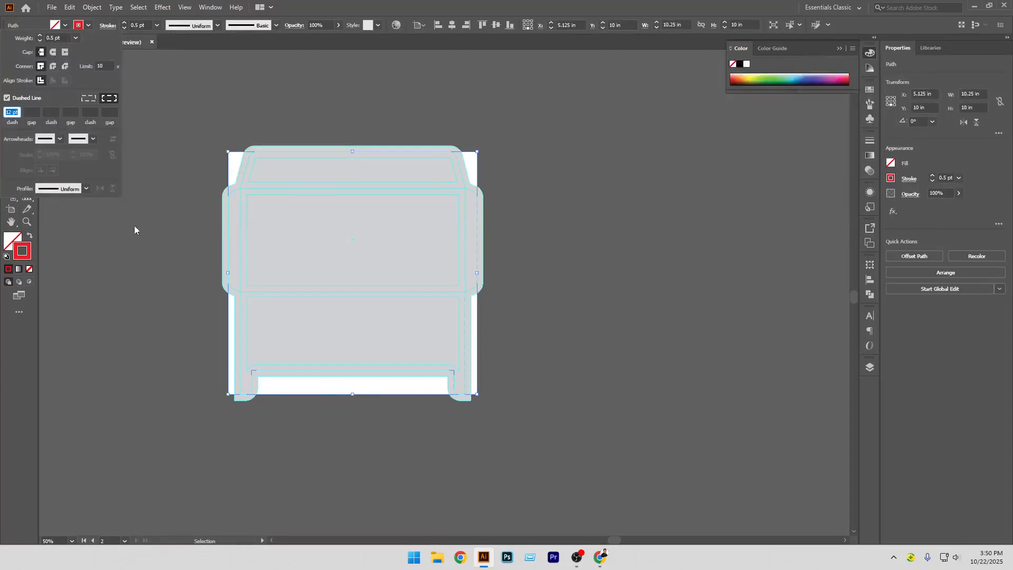
left_click(185, 308)
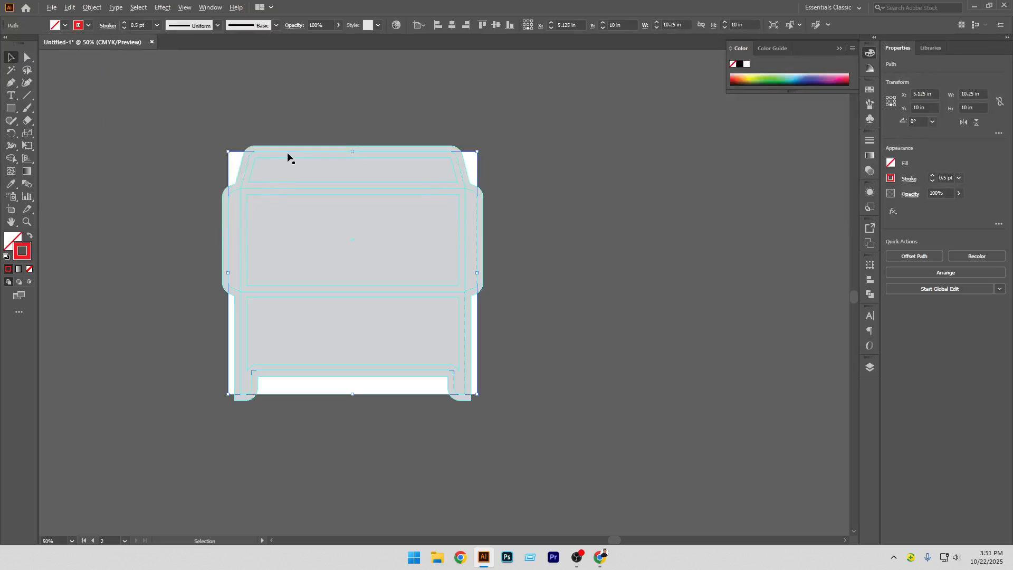
scroll(288, 157, "up", 10)
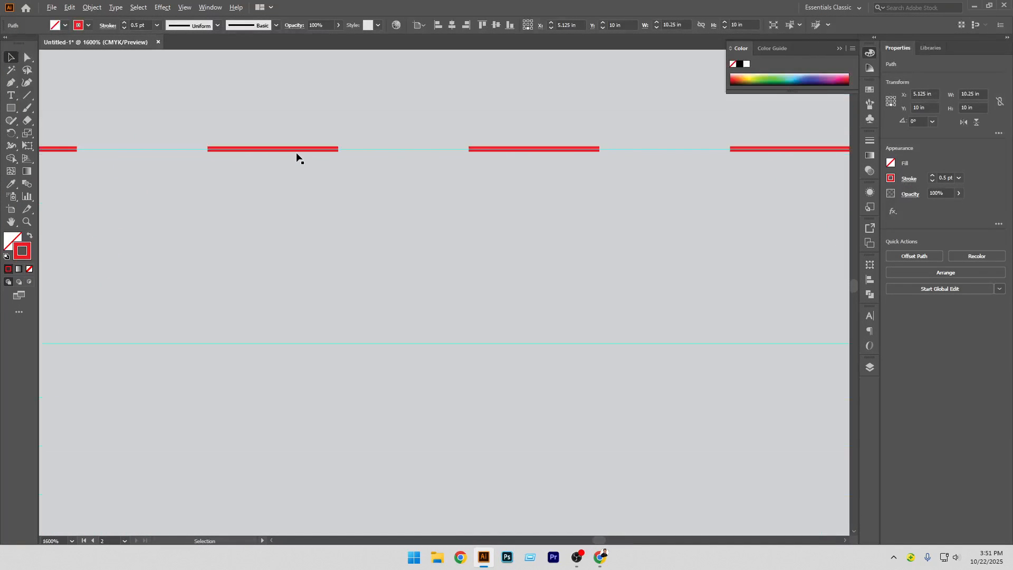
scroll(297, 157, "down", 10)
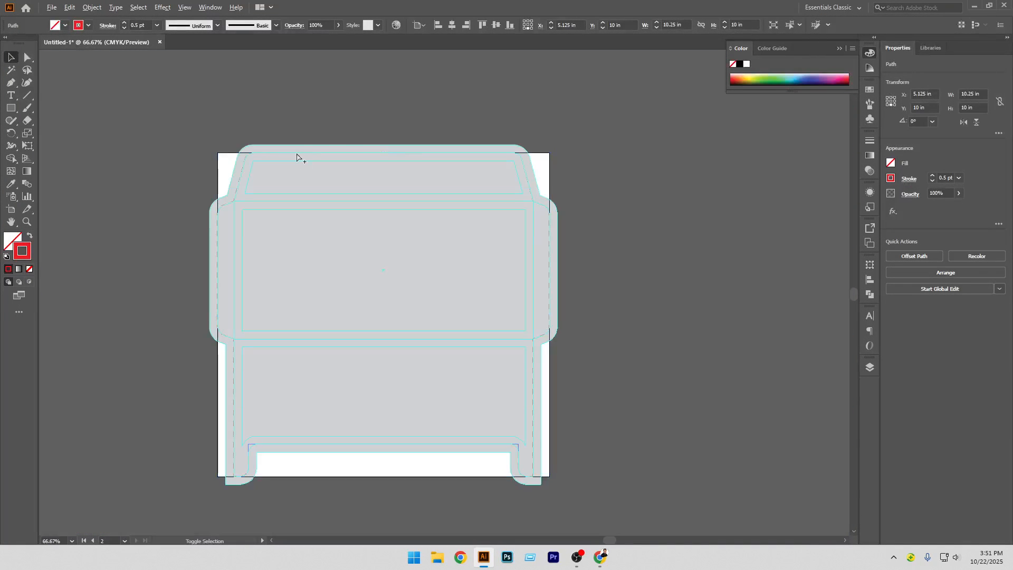
Preview the envelope artwork in the Save for Web dialog, then cancel it
key("ctrl+alt+shift+s")
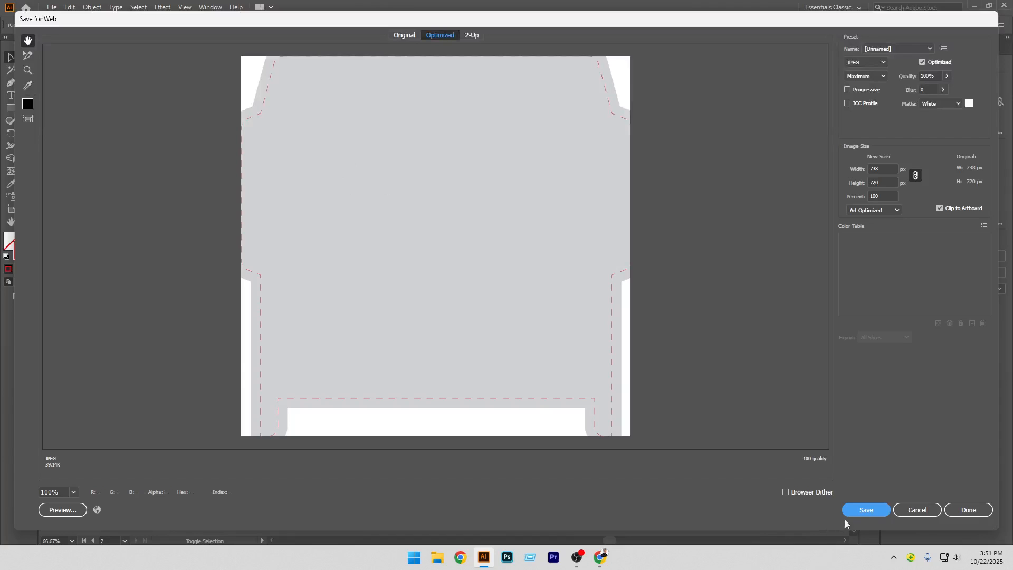
left_click(910, 510)
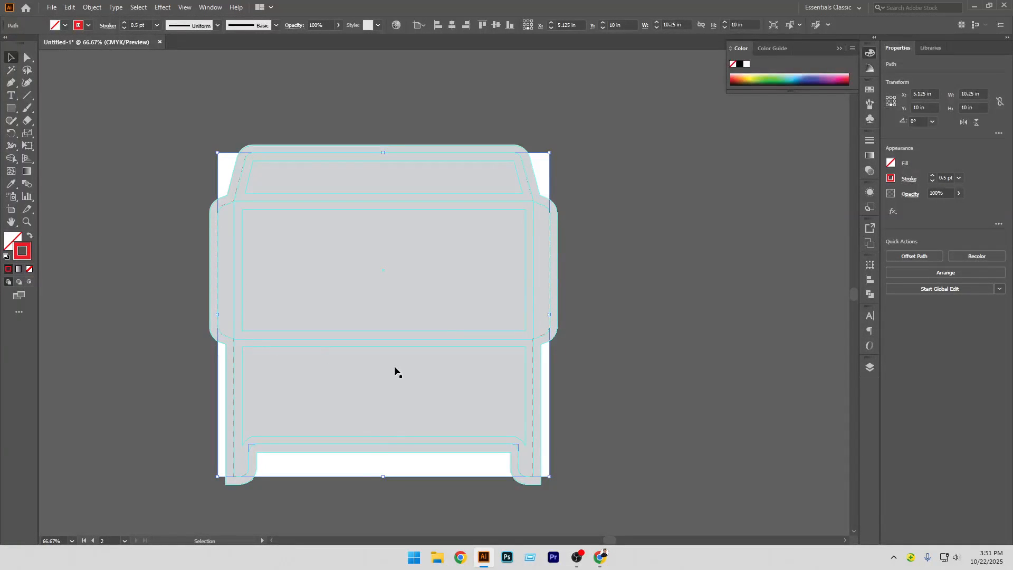
In the Layers panel, target the Front rectangle and move it above the BG layer in the stacking order
left_click(868, 367)
scroll(701, 429, "down", 3)
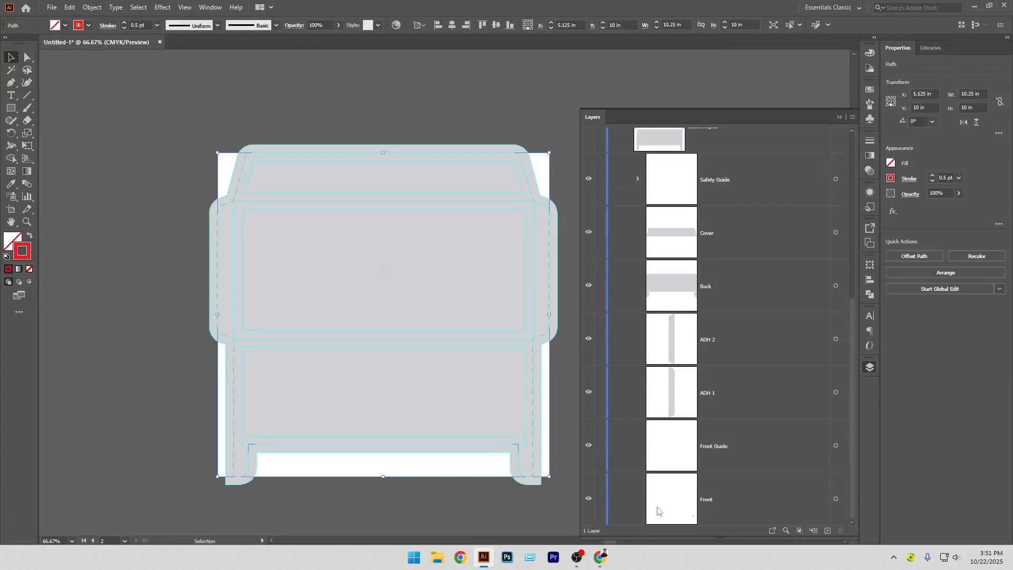
left_click(837, 499)
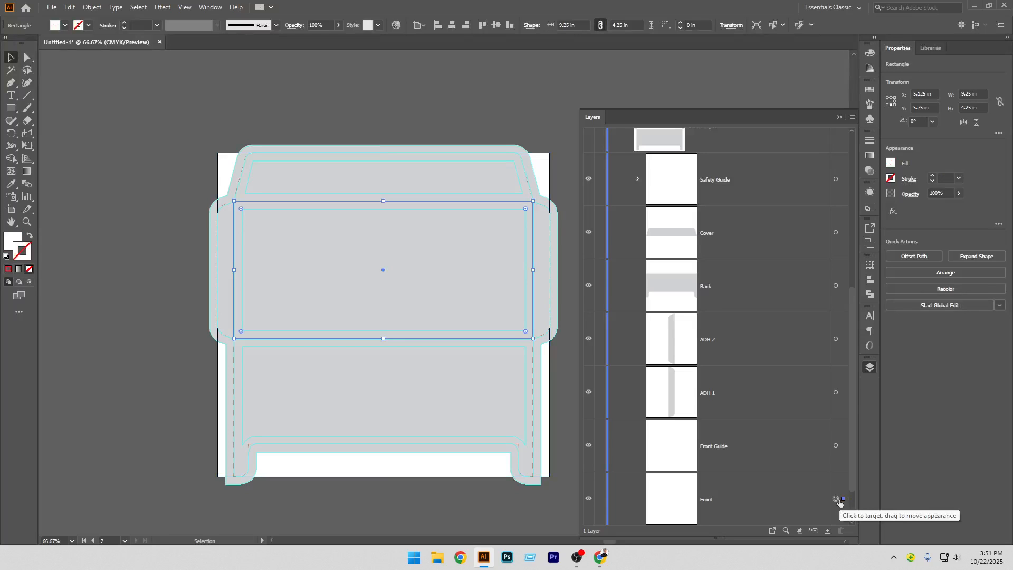
scroll(764, 436, "down", 1)
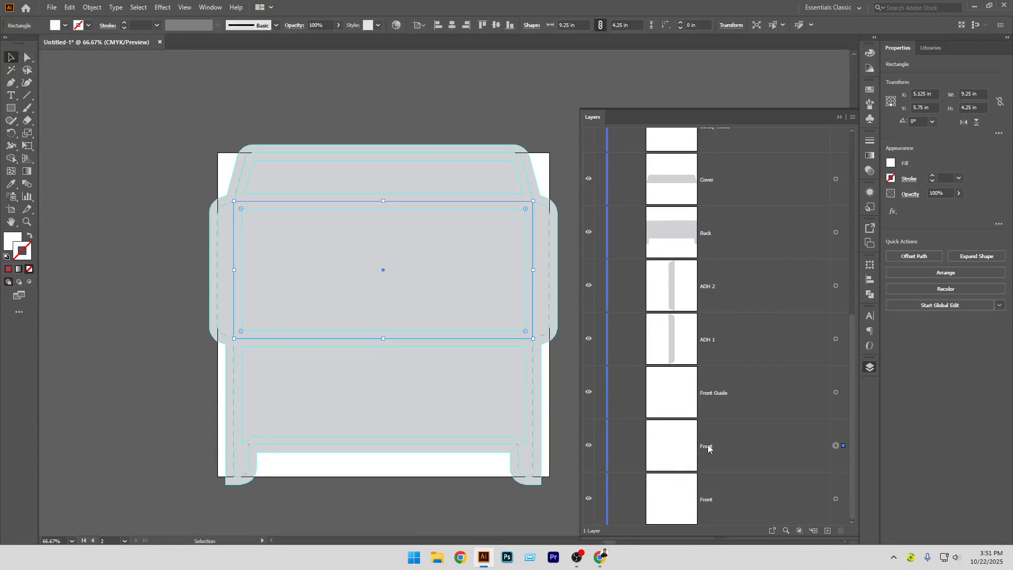
scroll(709, 449, "up", 6)
scroll(694, 426, "down", 6)
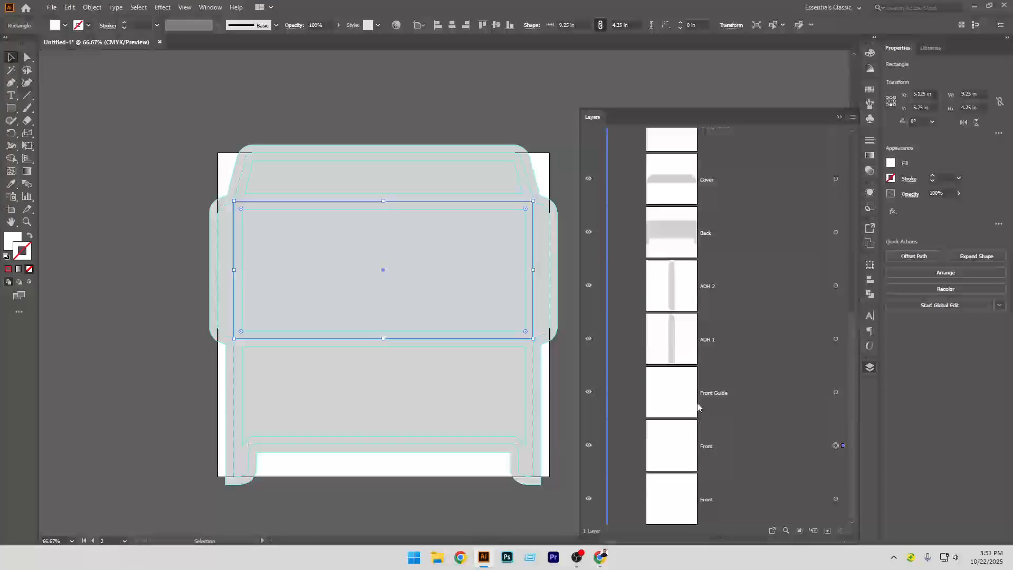
left_click_drag(725, 458, 710, 290)
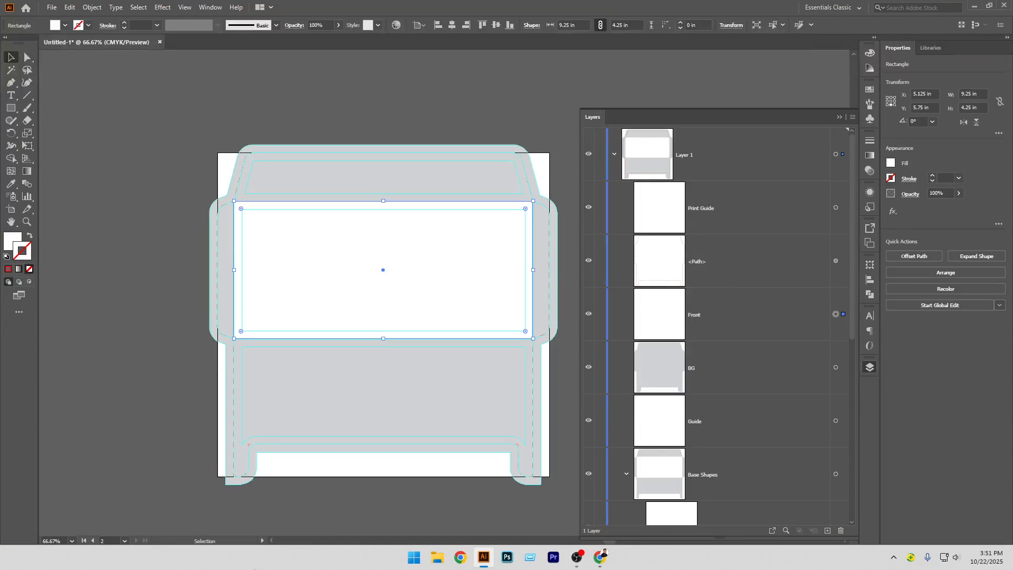
Use the Eyedropper to copy the red dashed print-guide stroke onto the selected Front rectangle
left_click(10, 188)
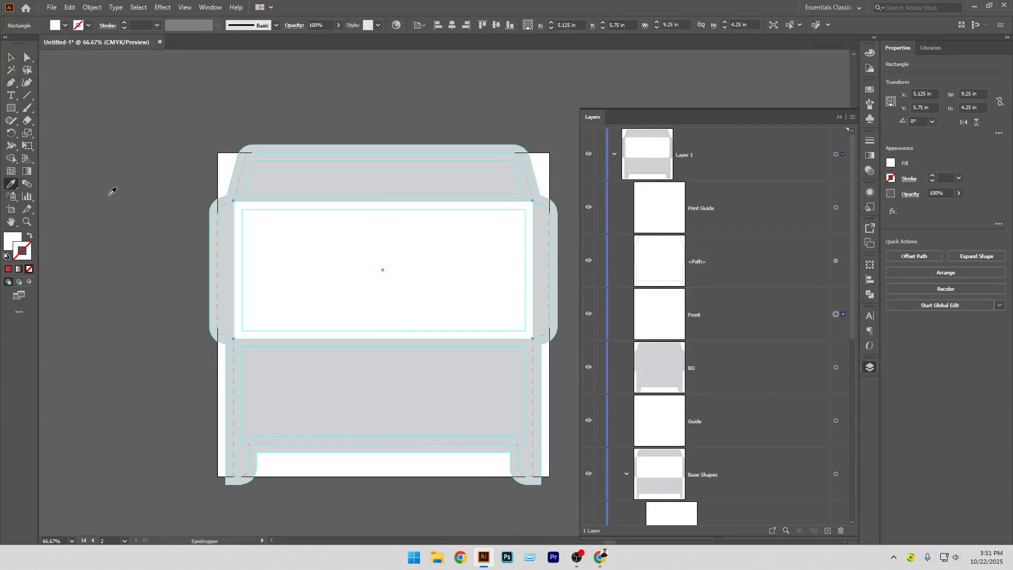
scroll(243, 152, "up", 2)
scroll(242, 154, "up", 8)
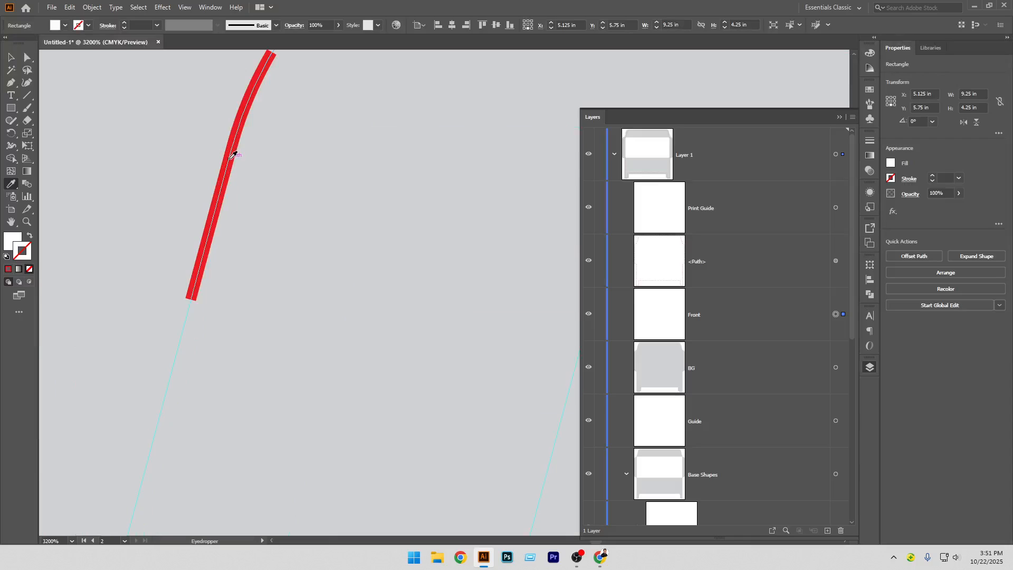
left_click(232, 155)
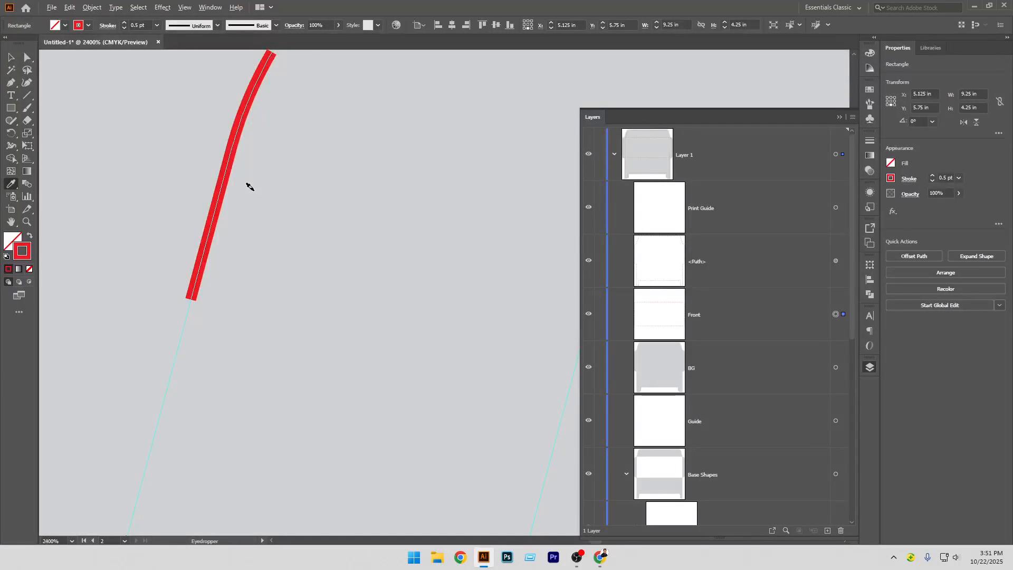
scroll(248, 185, "down", 8)
scroll(254, 189, "down", 2)
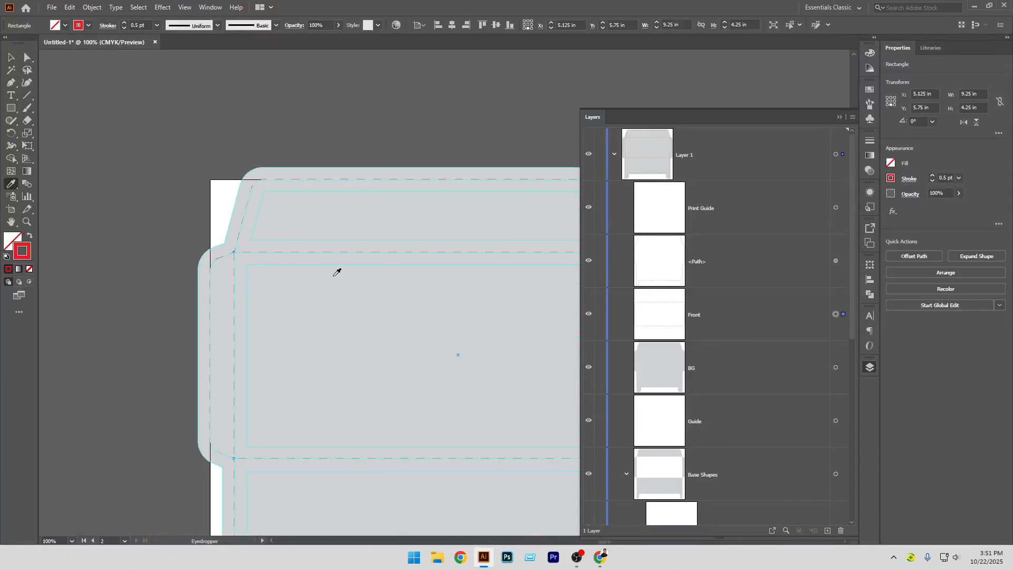
scroll(338, 271, "down", 2)
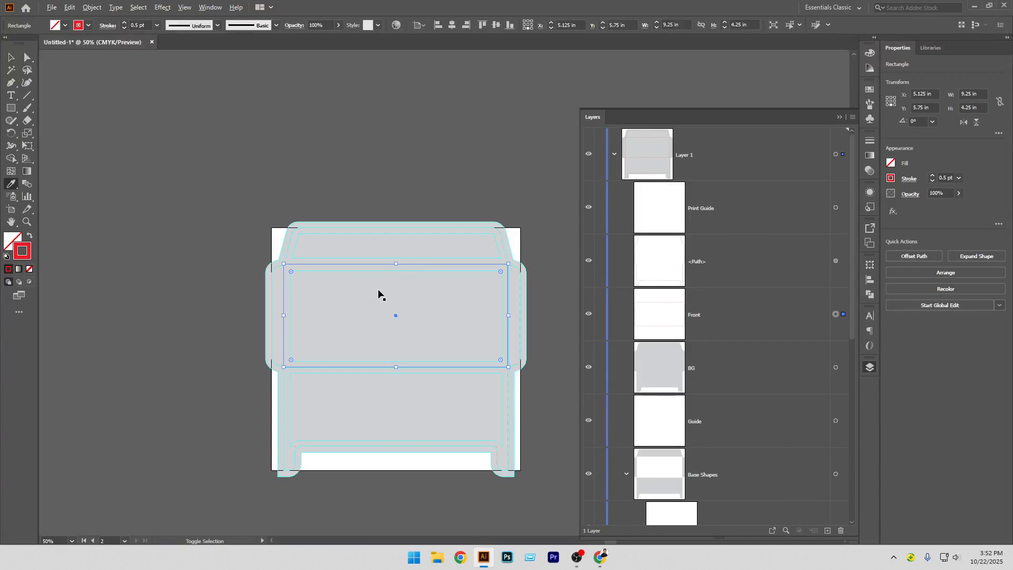
Preview the updated envelope in the Save for Web dialog again, then cancel it
key("ctrl+alt+shift+s")
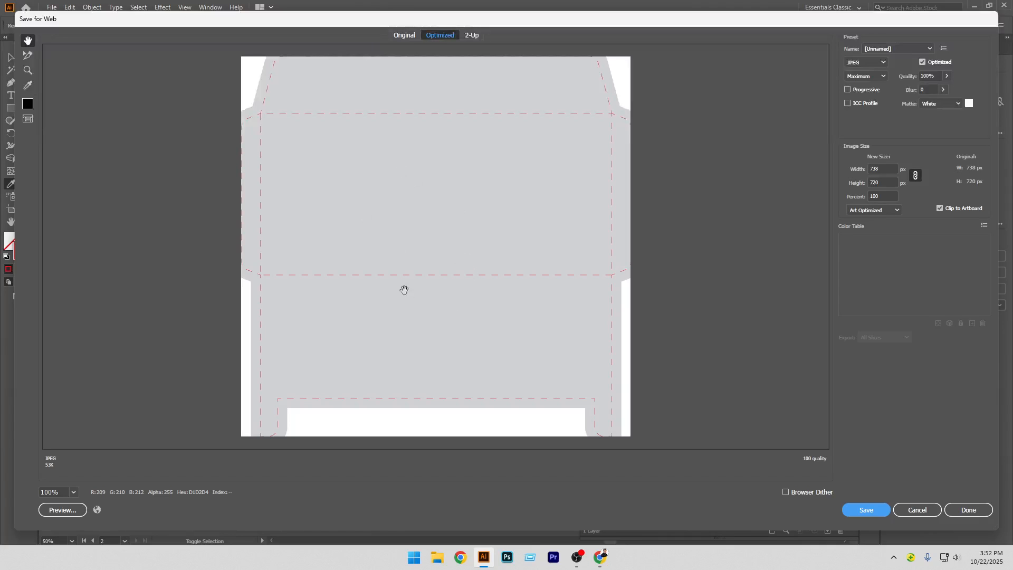
left_click(919, 510)
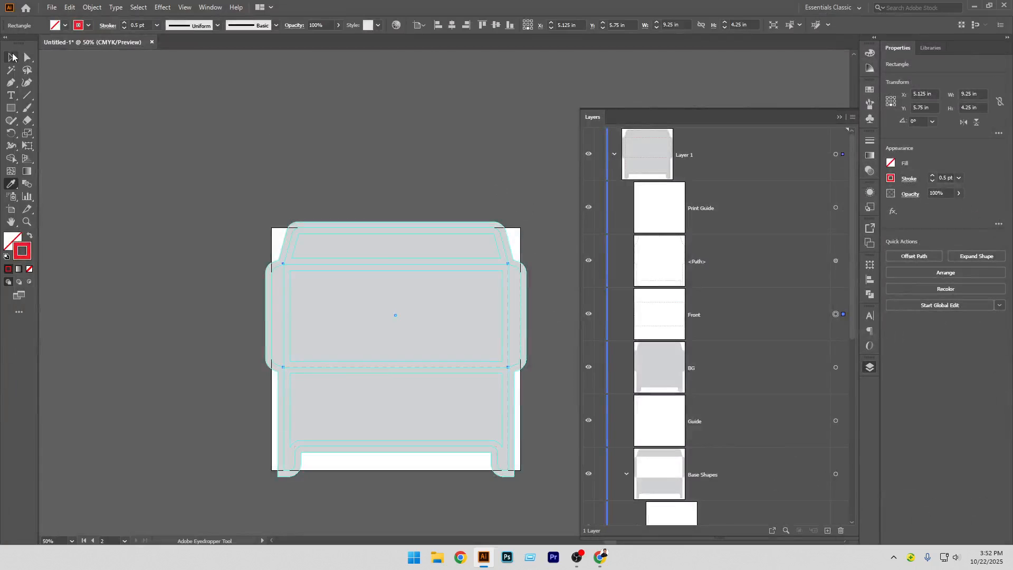
Add 'Lorem ipsum' point text on the lower back panel and scale it up to about 48.6 pt
left_click(269, 136)
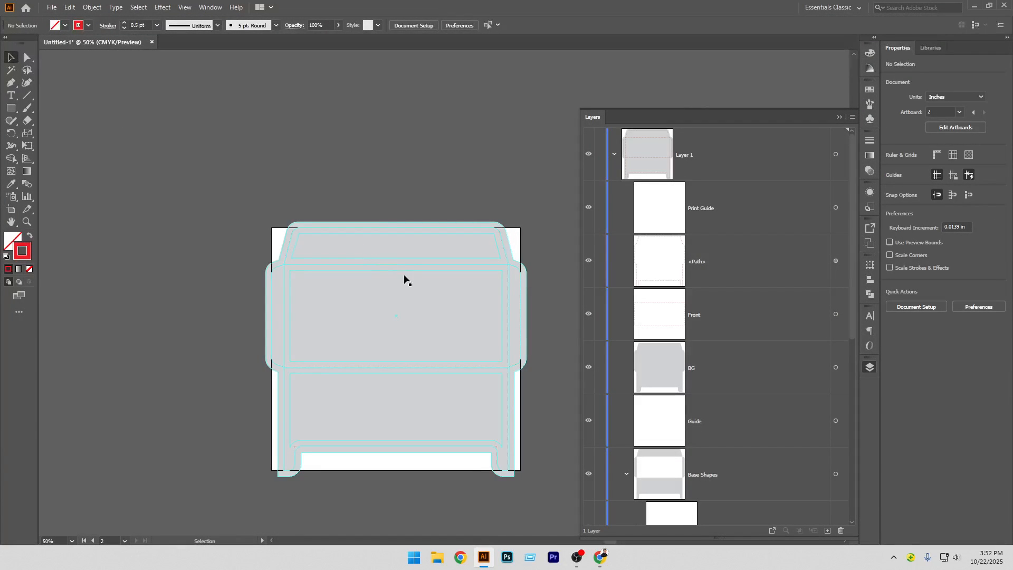
scroll(415, 335, "up", 1)
left_click_drag(436, 331, 392, 274)
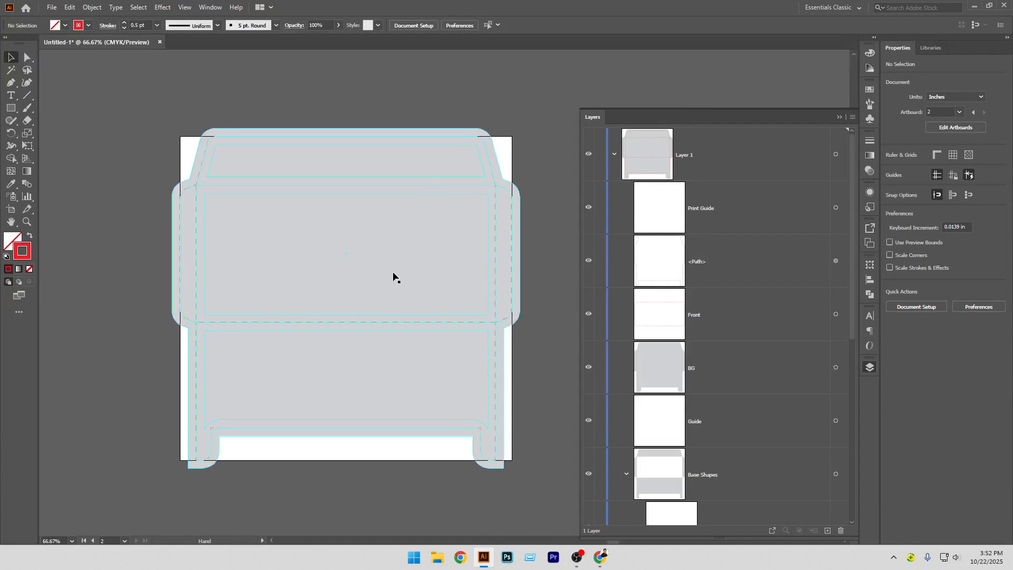
left_click(10, 96)
left_click(285, 370)
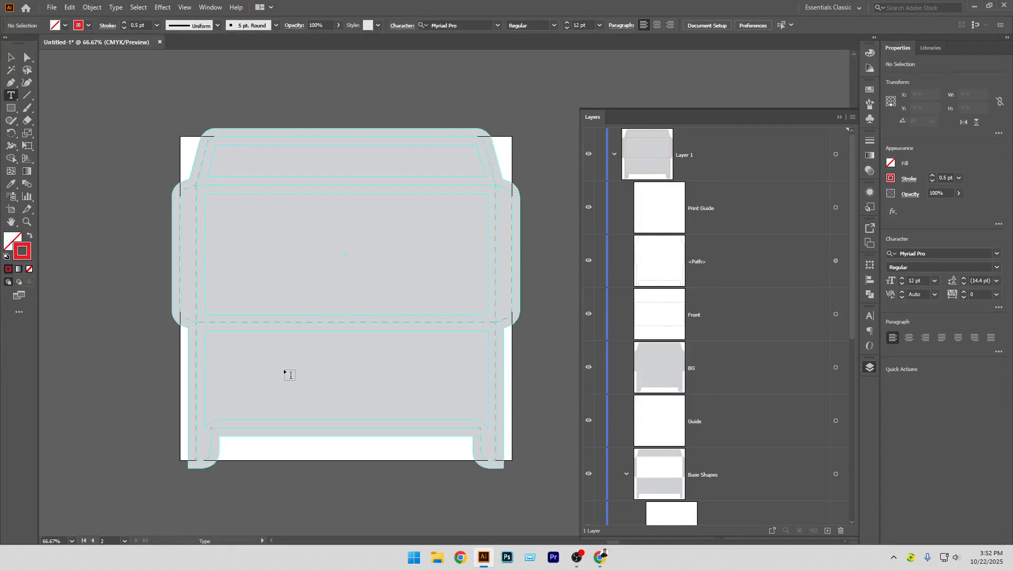
left_click(10, 57)
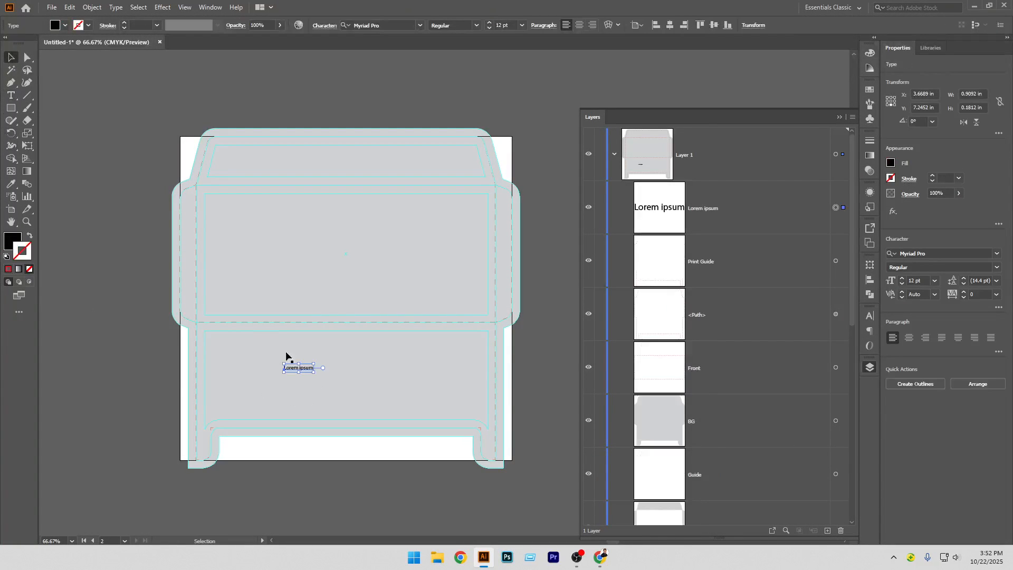
left_click_drag(314, 376, 396, 442)
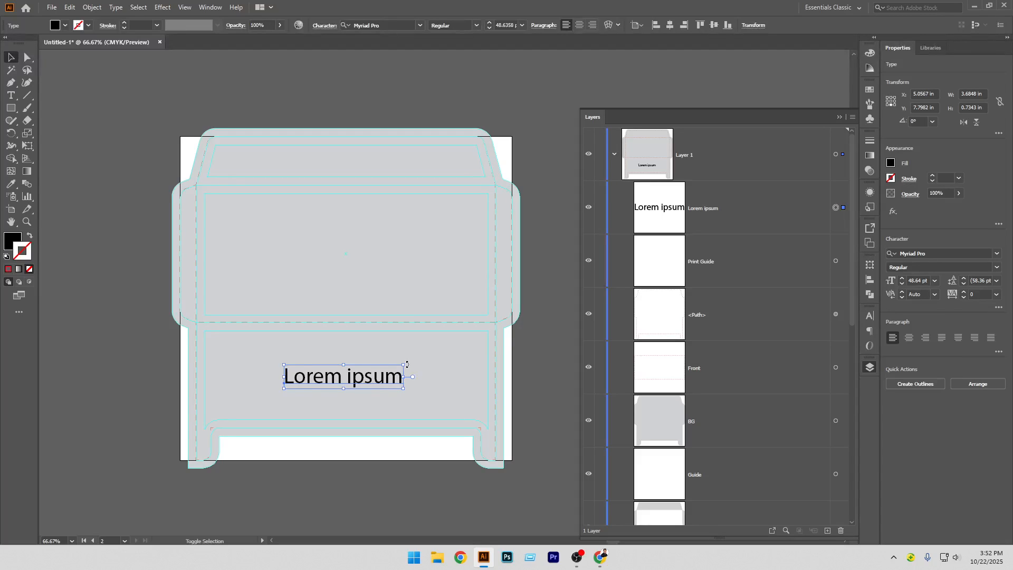
Rotate the text 180° and duplicate it onto the top cover flap
left_click_drag(407, 364, 237, 362)
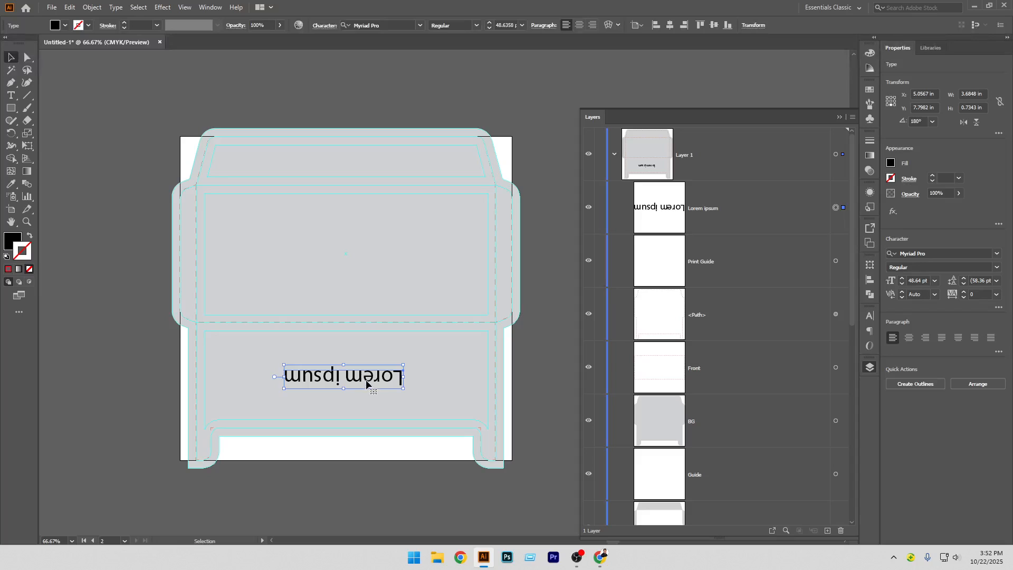
left_click_drag(366, 382, 371, 167)
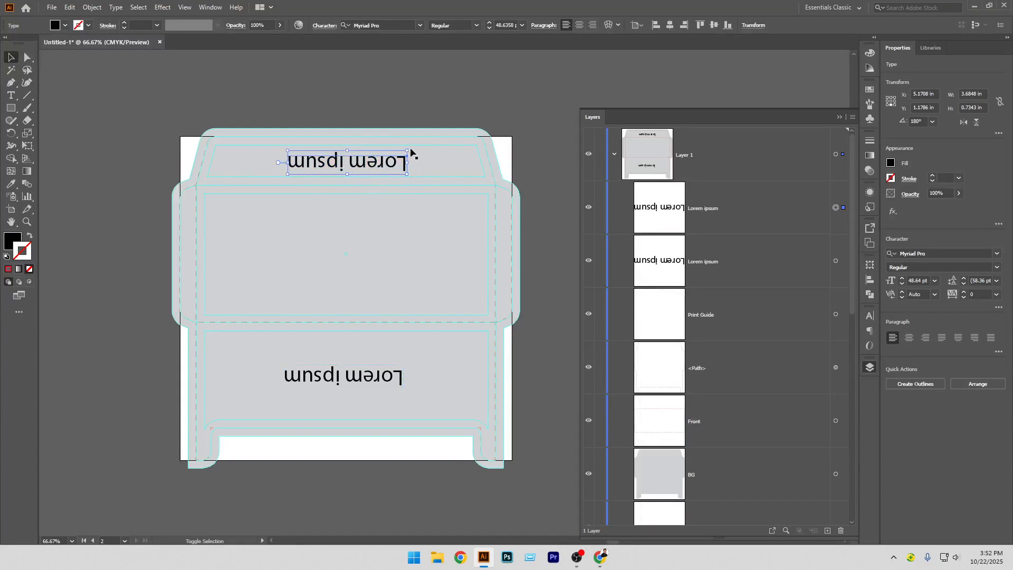
Place an upright copy of the 'Lorem ipsum' text in the middle front panel
left_click_drag(409, 157, 292, 190)
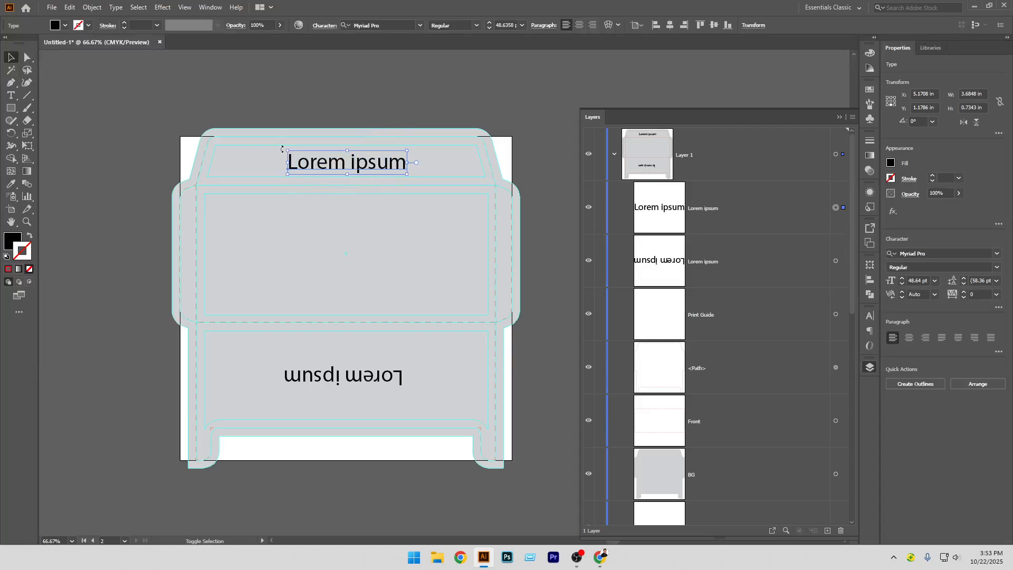
left_click_drag(282, 150, 401, 177)
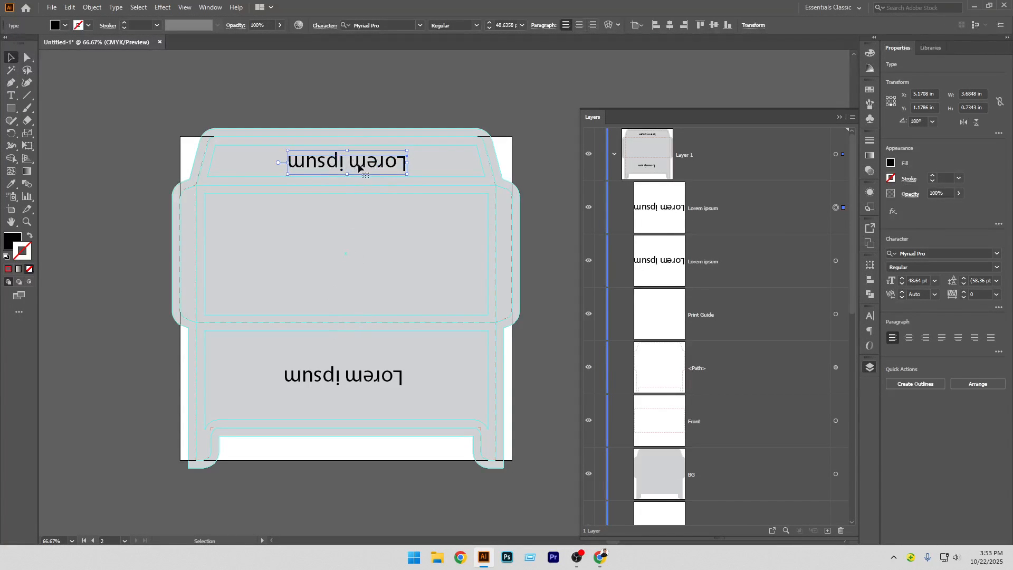
left_click_drag(358, 169, 358, 299)
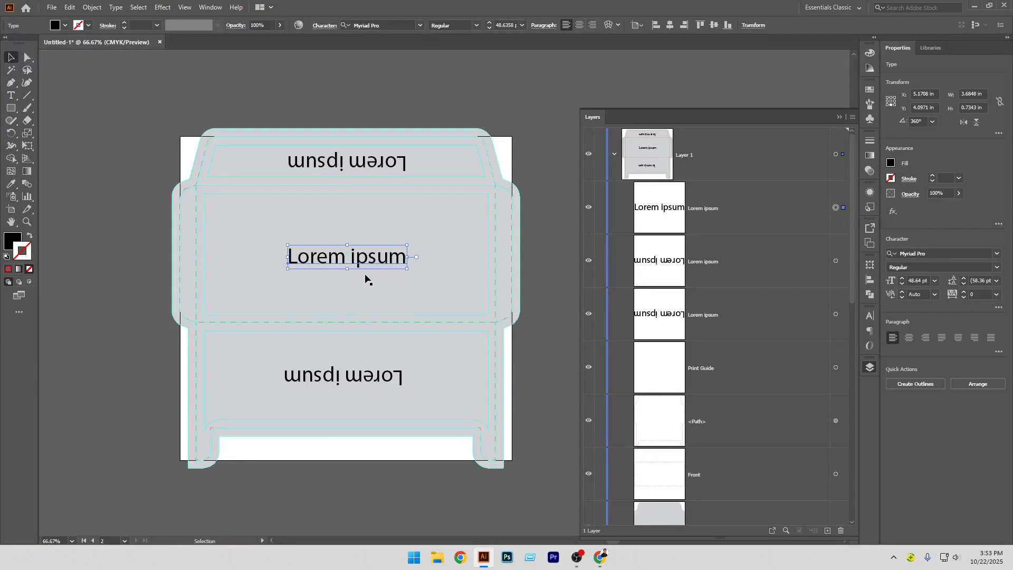